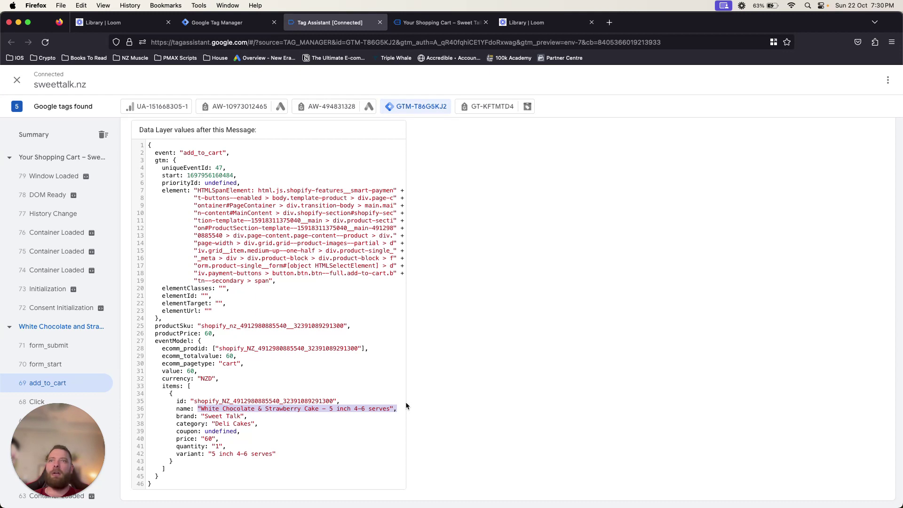
# Switch to Google Tag Manager and create a new user-defined variable of the Data Layer Variable type.
pyautogui.click(209, 439)
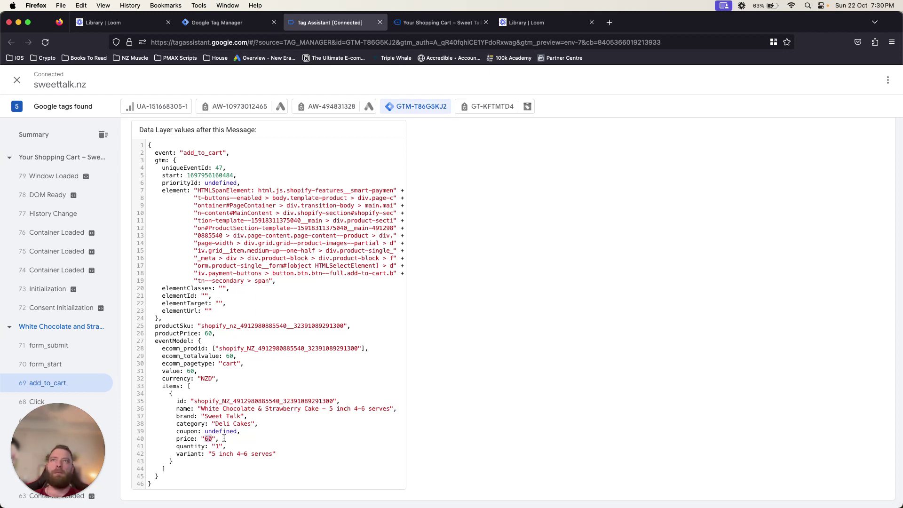
pyautogui.click(230, 26)
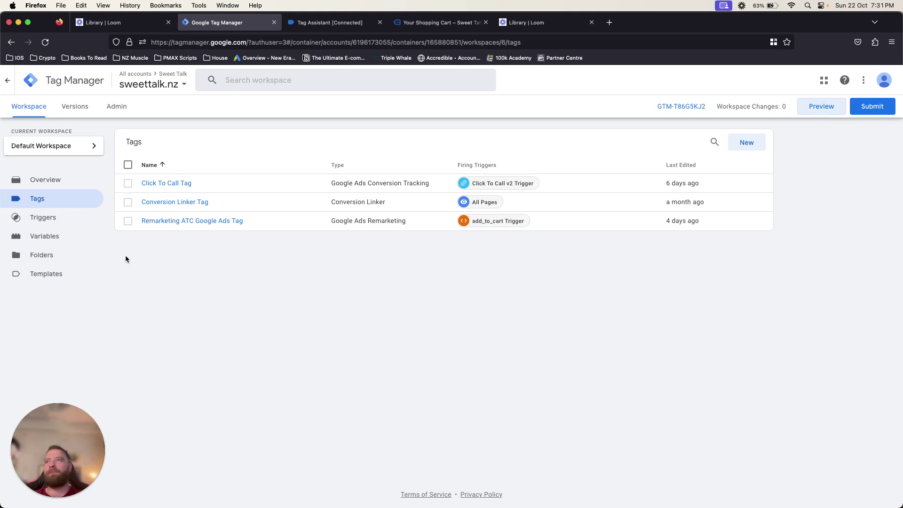
pyautogui.click(55, 239)
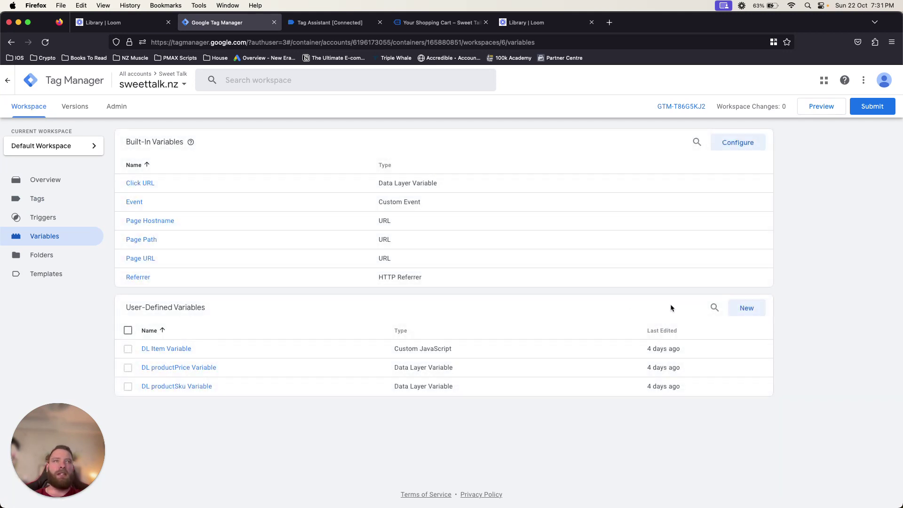
pyautogui.click(747, 308)
pyautogui.click(556, 160)
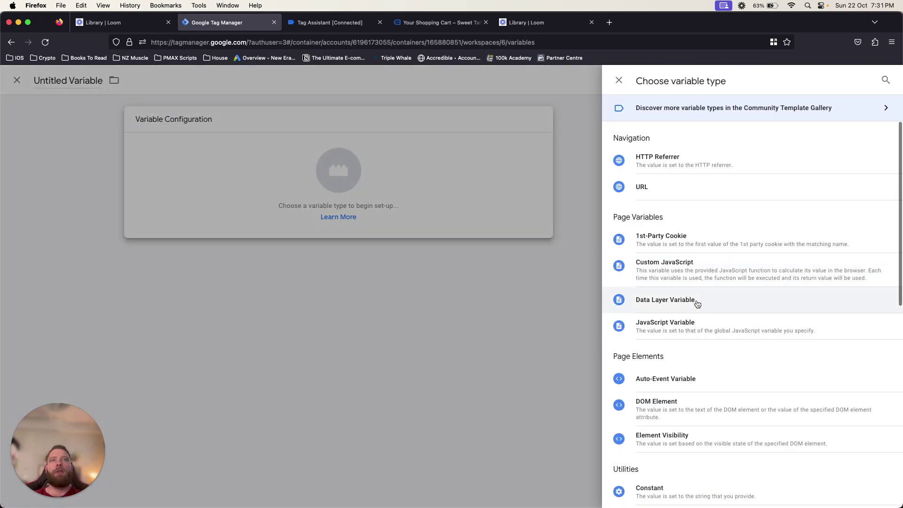
pyautogui.click(698, 303)
# Examine the top-level event and productSku entries of the add_to_cart data layer in Tag Assistant.
pyautogui.click(362, 23)
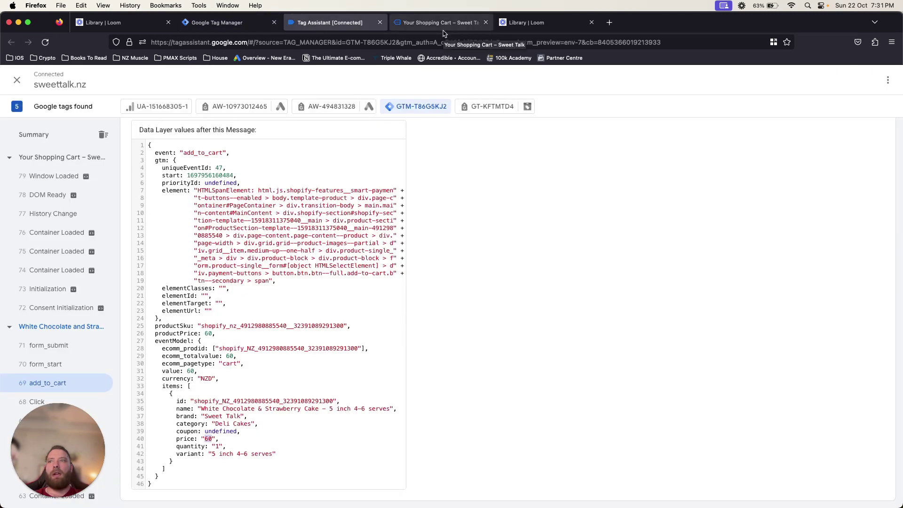
pyautogui.click(177, 328)
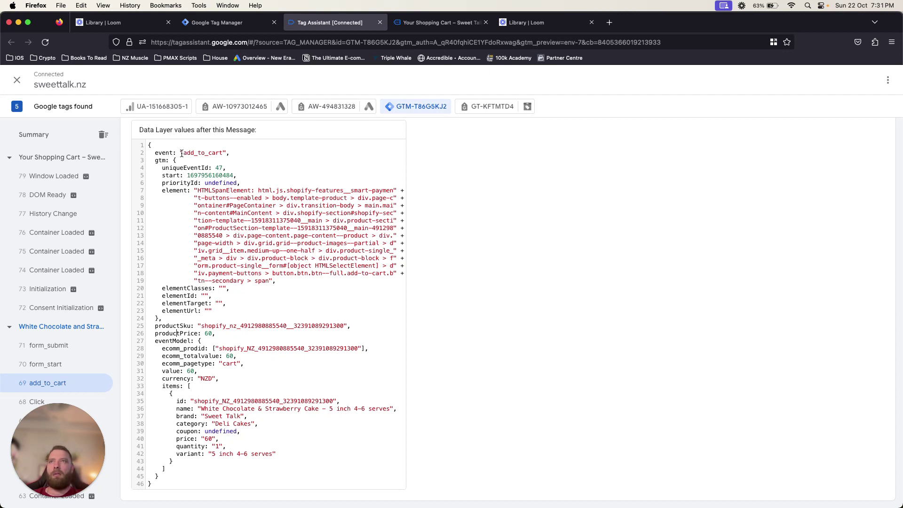
pyautogui.doubleClick(163, 154)
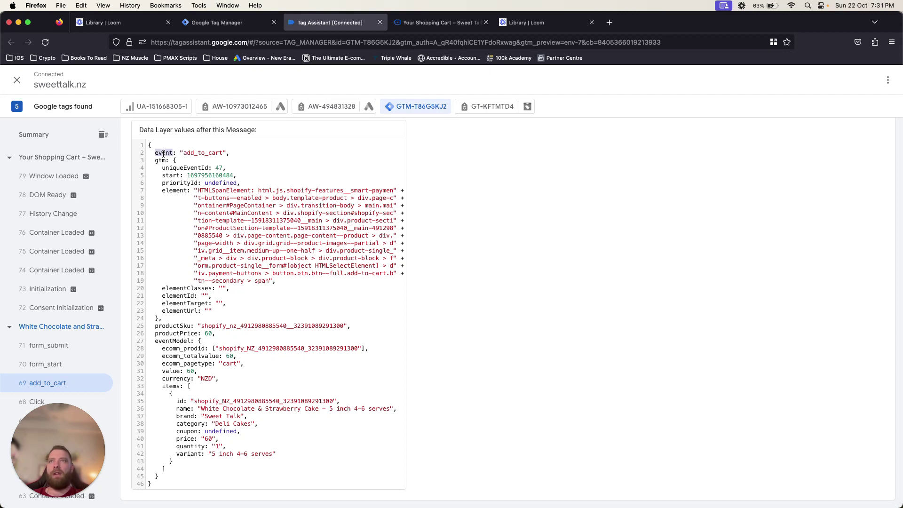
pyautogui.doubleClick(197, 152)
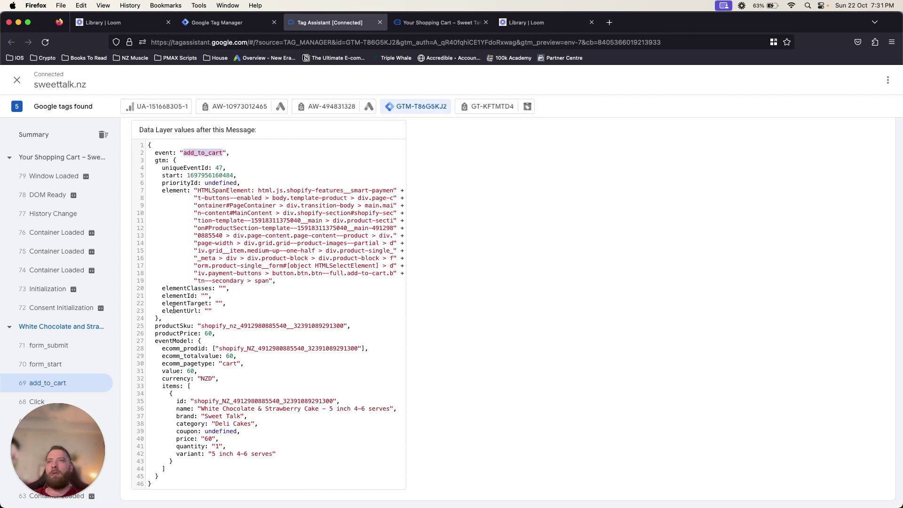
pyautogui.doubleClick(174, 326)
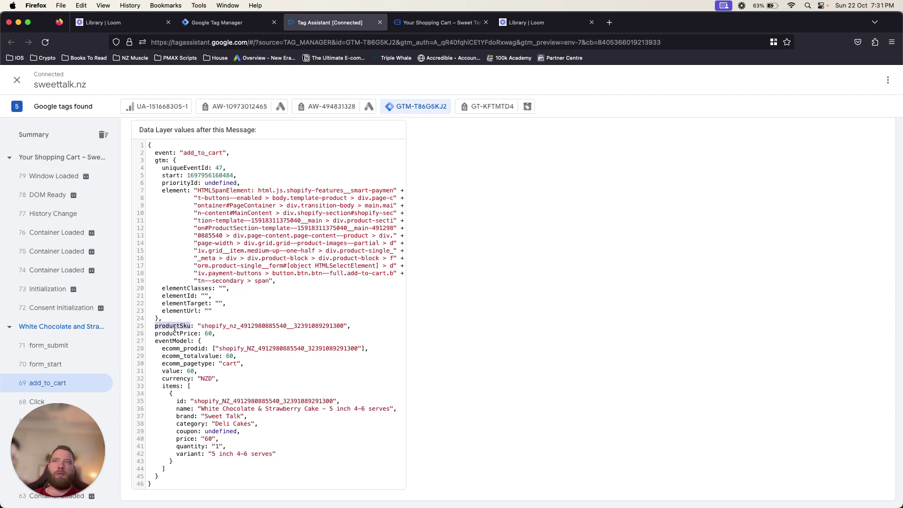
pyautogui.doubleClick(239, 326)
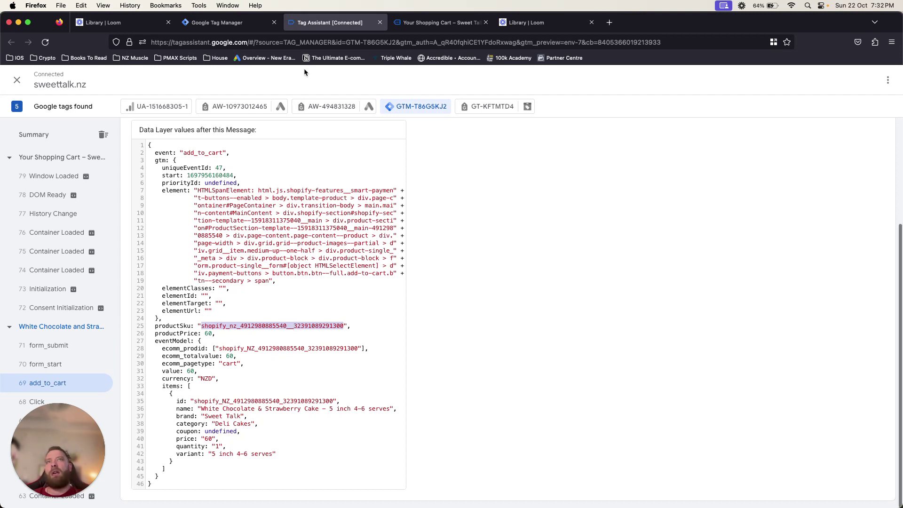
pyautogui.click(395, 27)
# Return to the untitled variable in Google Tag Manager and open its Data Layer Variable Name for editing.
pyautogui.click(226, 23)
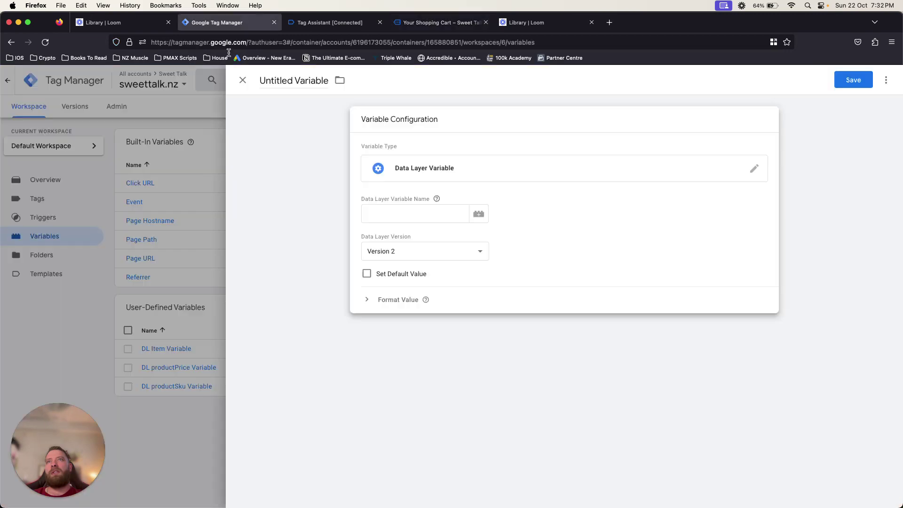
pyautogui.doubleClick(282, 81)
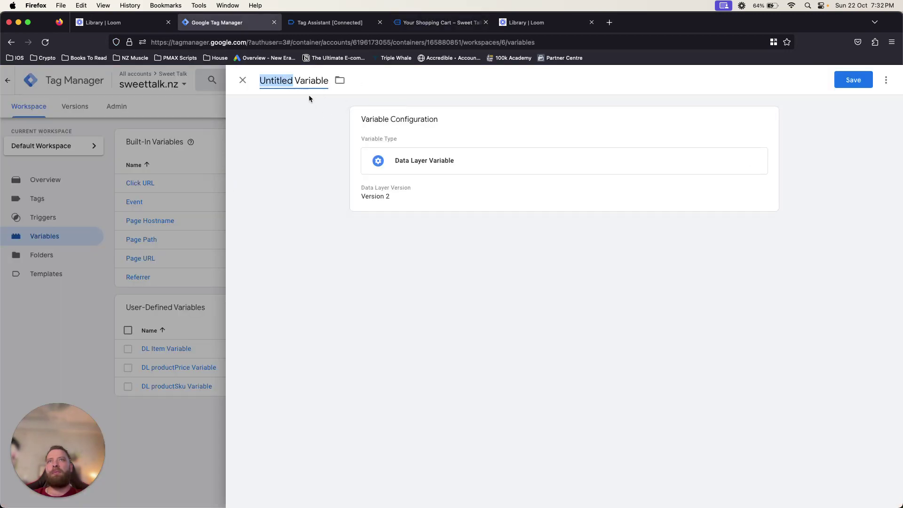
pyautogui.click(441, 163)
pyautogui.click(445, 168)
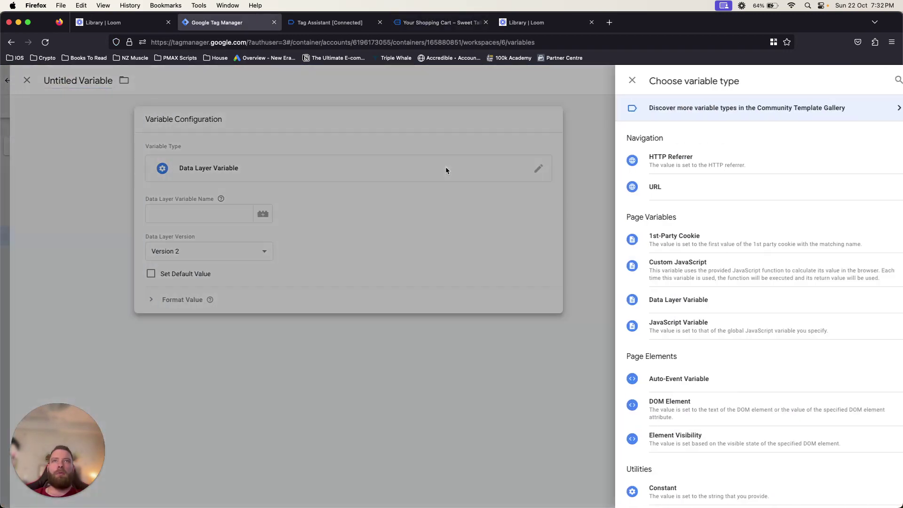
pyautogui.click(367, 227)
pyautogui.click(416, 218)
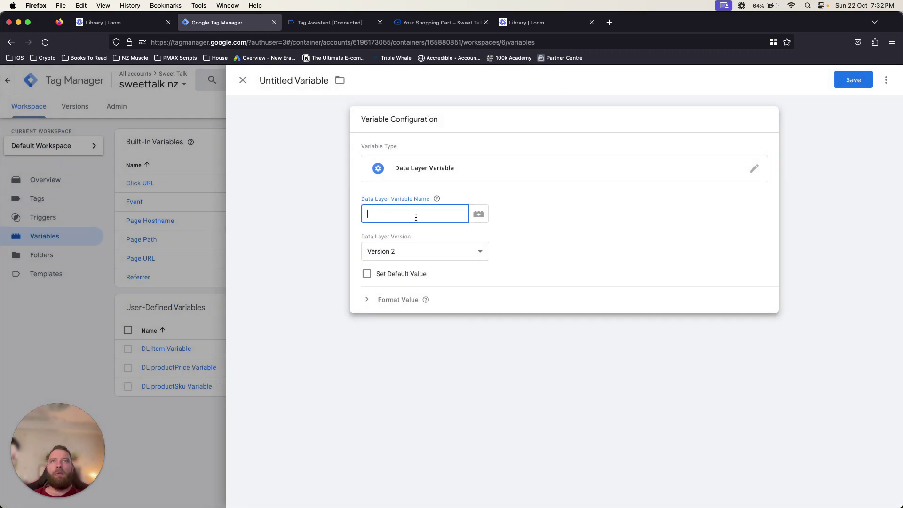
# Examine in Tag Assistant how the item price is nested under eventModel and items, compared with the top-level event entry.
pyautogui.click(408, 26)
pyautogui.click(329, 23)
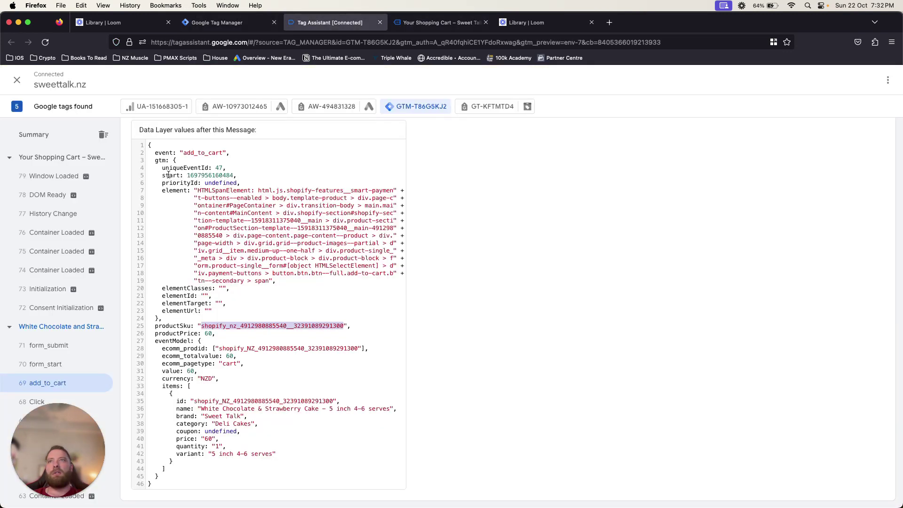
pyautogui.doubleClick(164, 153)
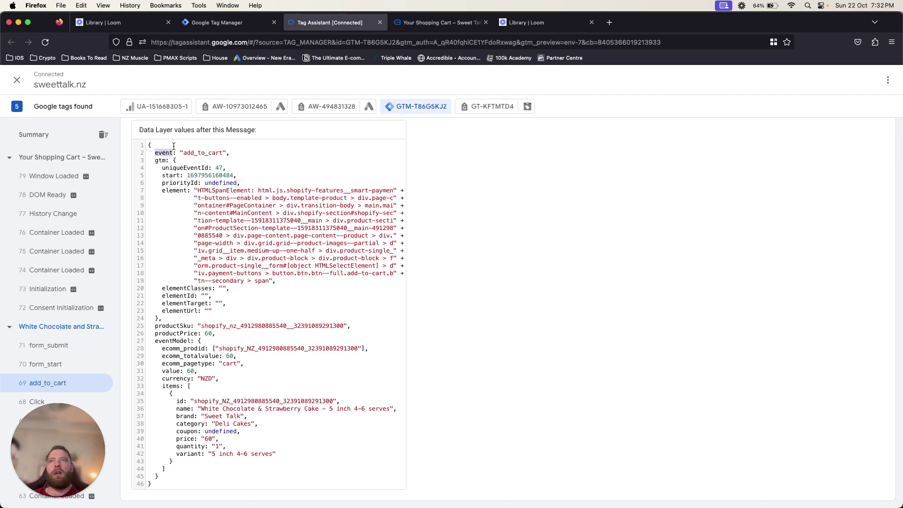
pyautogui.moveTo(182, 153); pyautogui.dragTo(222, 153)
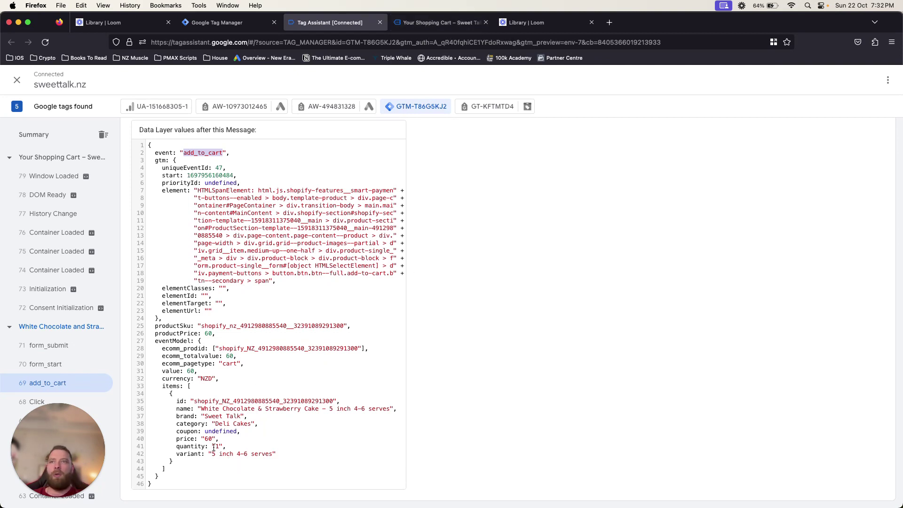
pyautogui.moveTo(204, 437); pyautogui.dragTo(214, 438)
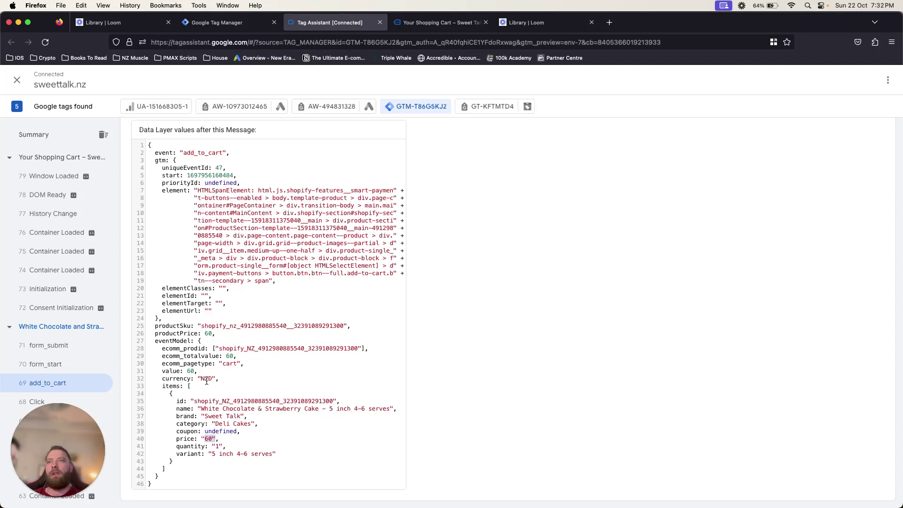
pyautogui.scroll(-1, 186, 390)
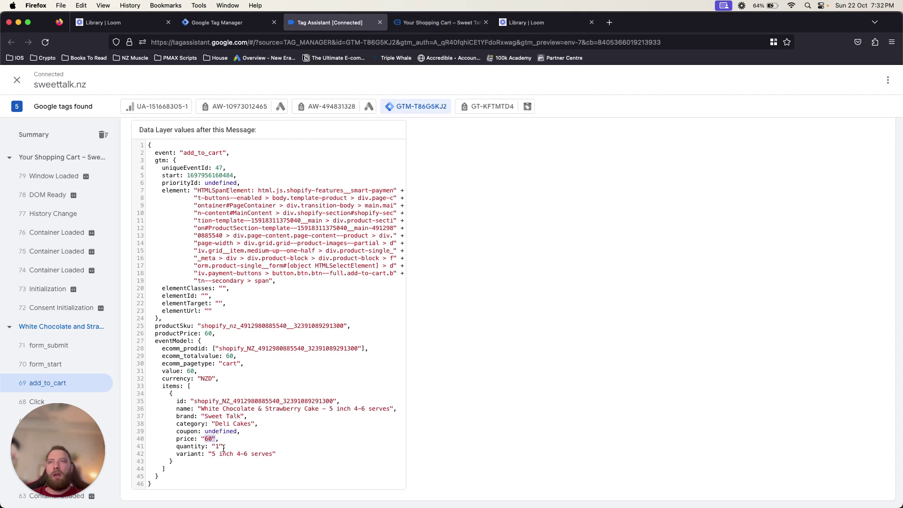
pyautogui.moveTo(219, 438); pyautogui.dragTo(174, 439)
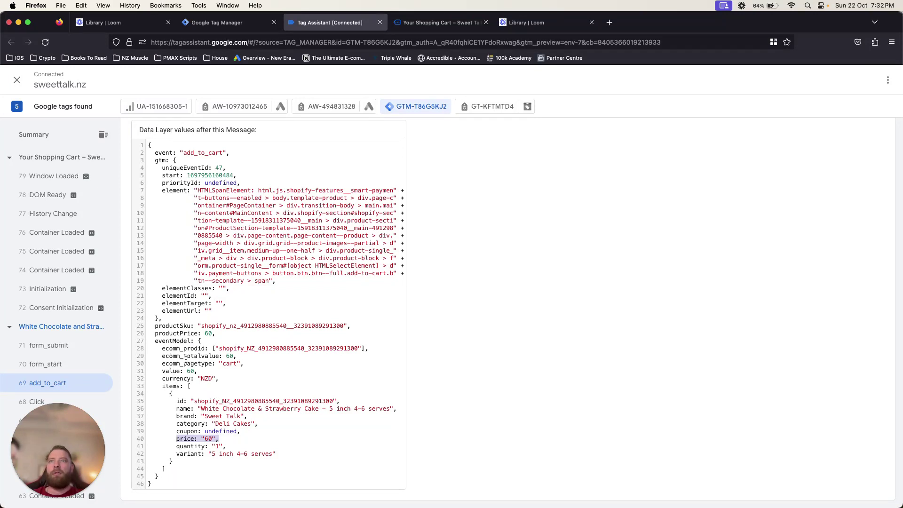
pyautogui.doubleClick(167, 340)
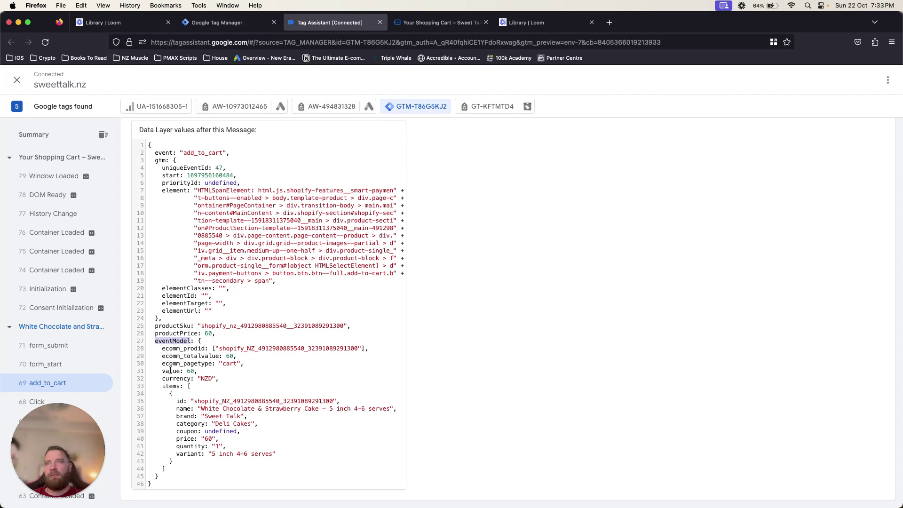
pyautogui.click(170, 385)
pyautogui.moveTo(188, 385); pyautogui.dragTo(208, 464)
pyautogui.click(202, 431)
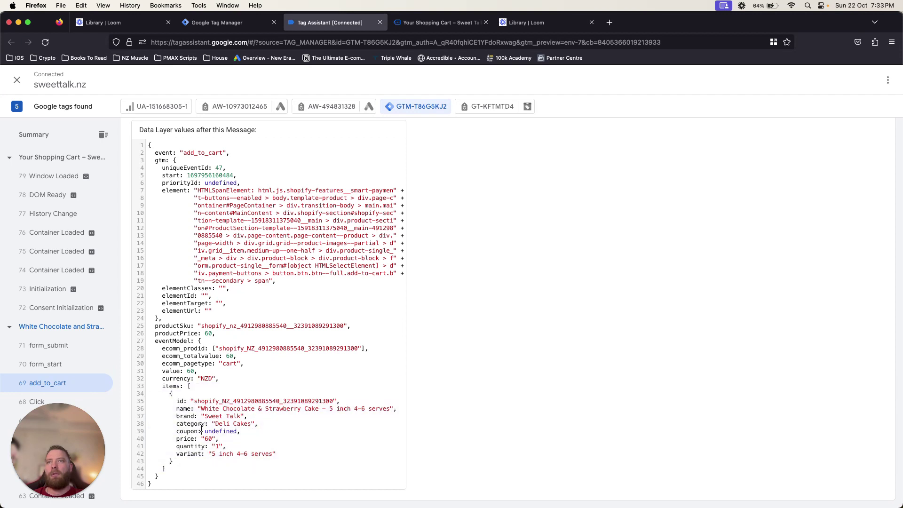
# Copy the eventModel key from the add_to_cart data layer into the variable's Data Layer Variable Name, followed by a dot.
pyautogui.doubleClick(170, 339)
pyautogui.press('super+c')
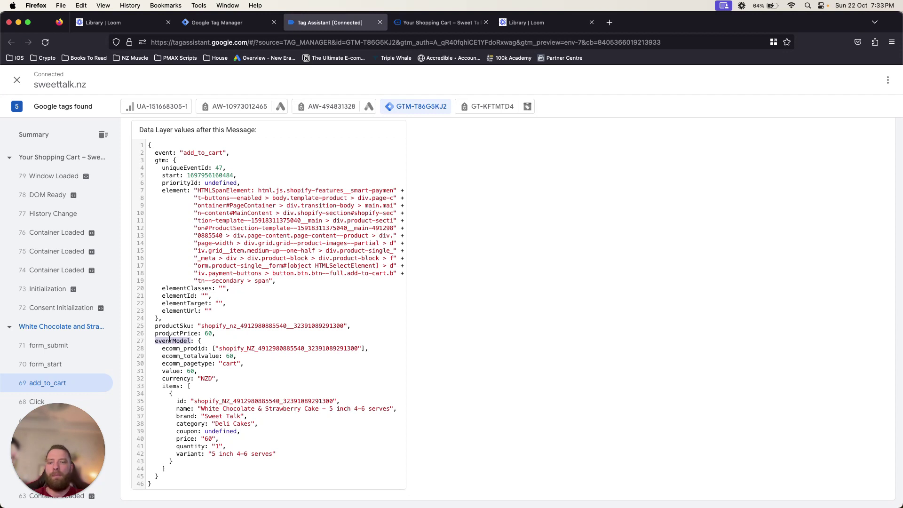
pyautogui.click(251, 20)
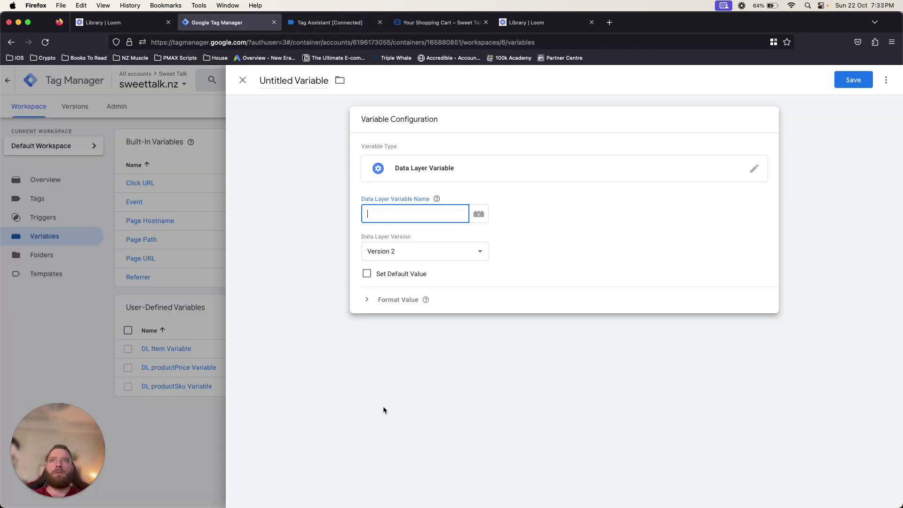
pyautogui.press('super+v')
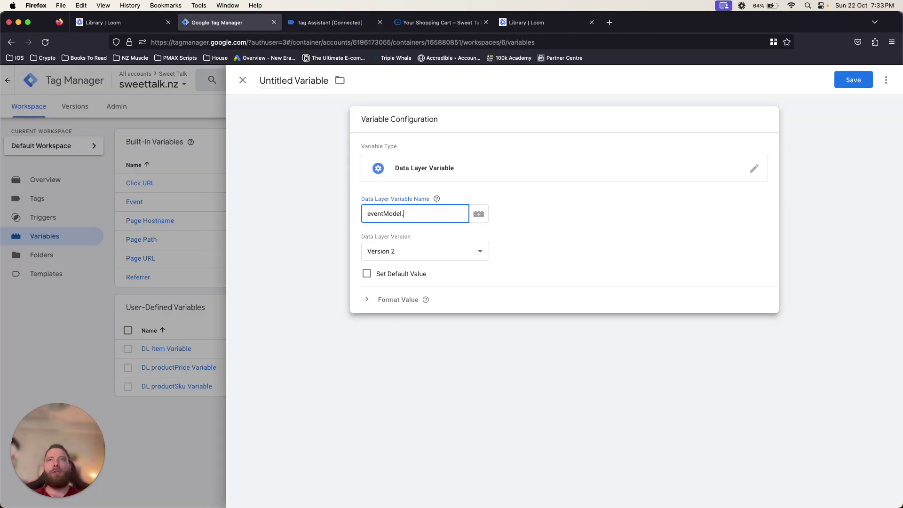
# Check the key nested under eventModel in Tag Assistant and extend the Data Layer Variable Name to eventModel.items.0.
pyautogui.click(357, 23)
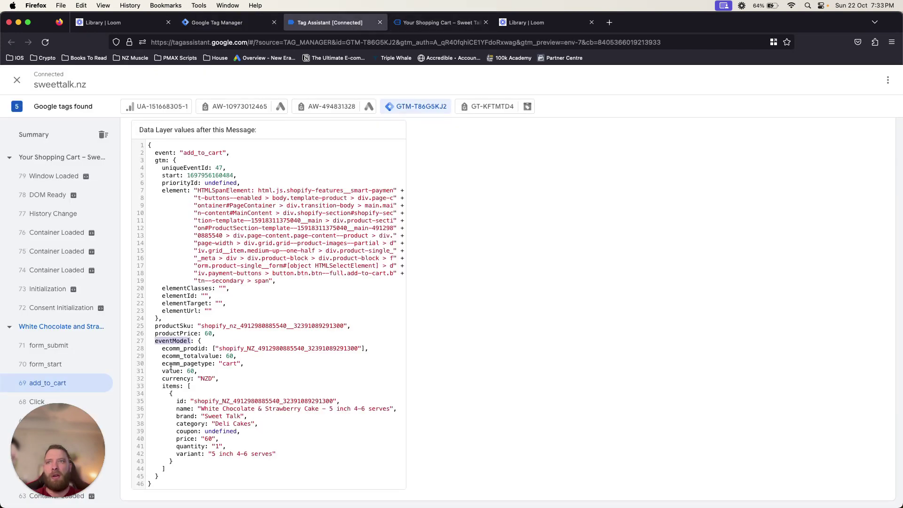
pyautogui.click(173, 386)
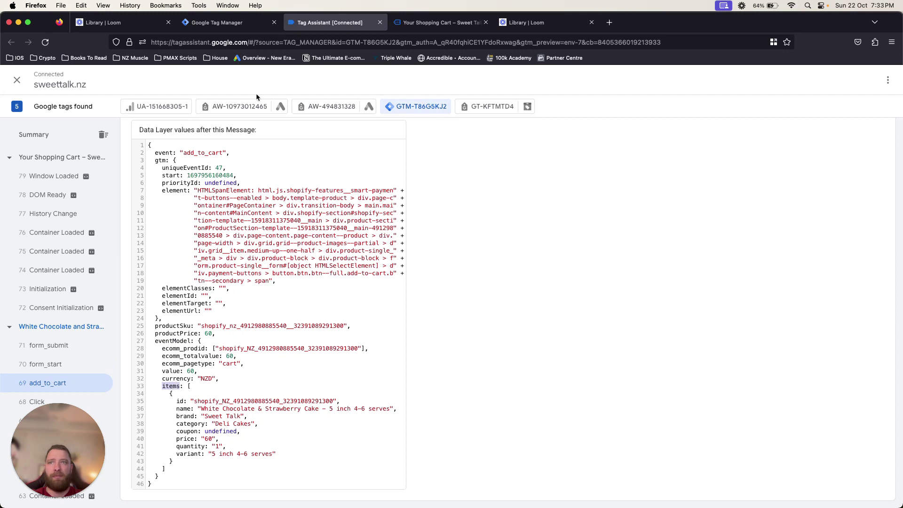
pyautogui.click(221, 23)
pyautogui.write('items')
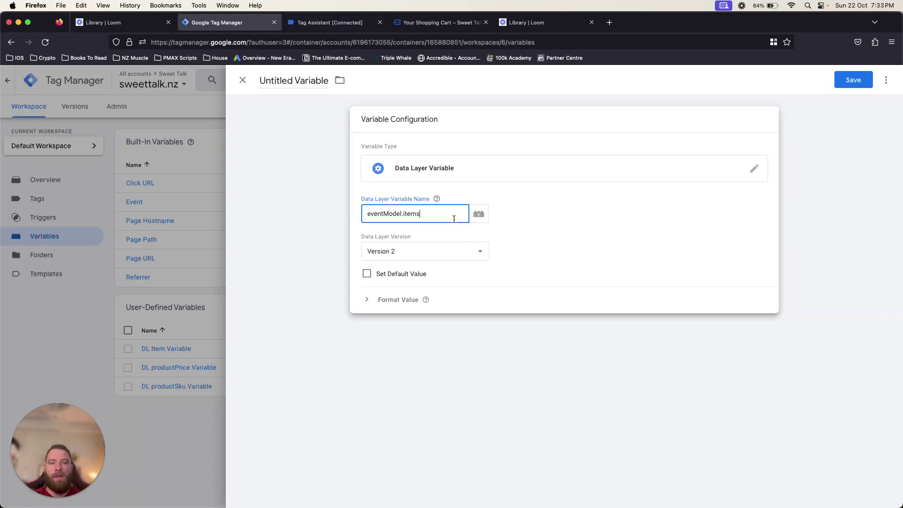
pyautogui.write('.0')
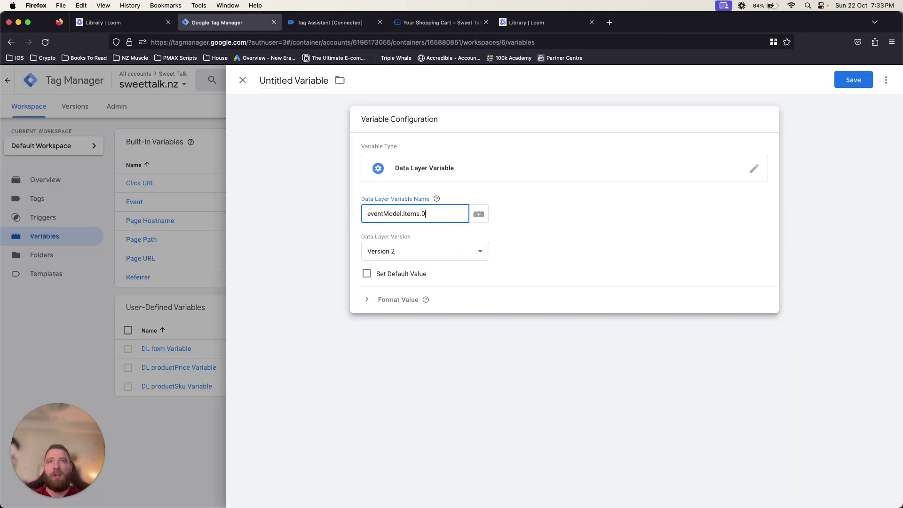
# Examine the items array in the add_to_cart data layer in Tag Assistant, focusing on its first object and the nested price.
pyautogui.click(346, 24)
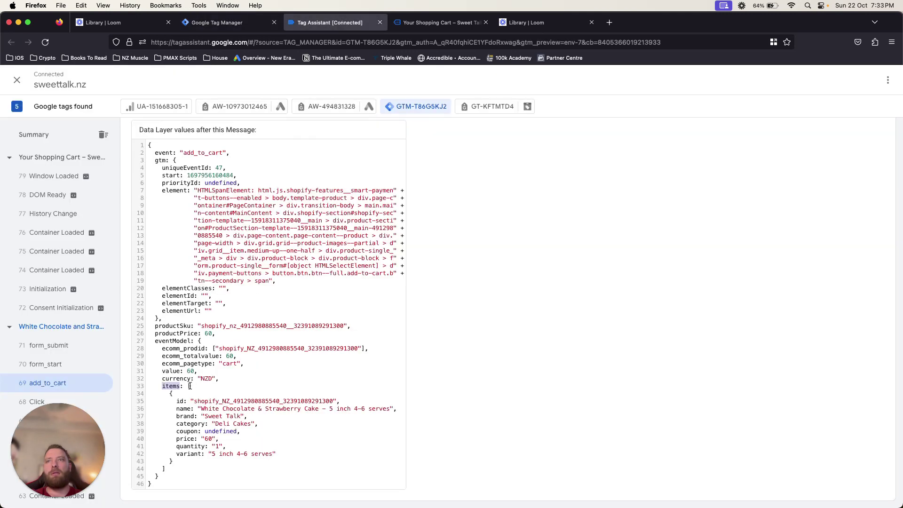
pyautogui.click(193, 386)
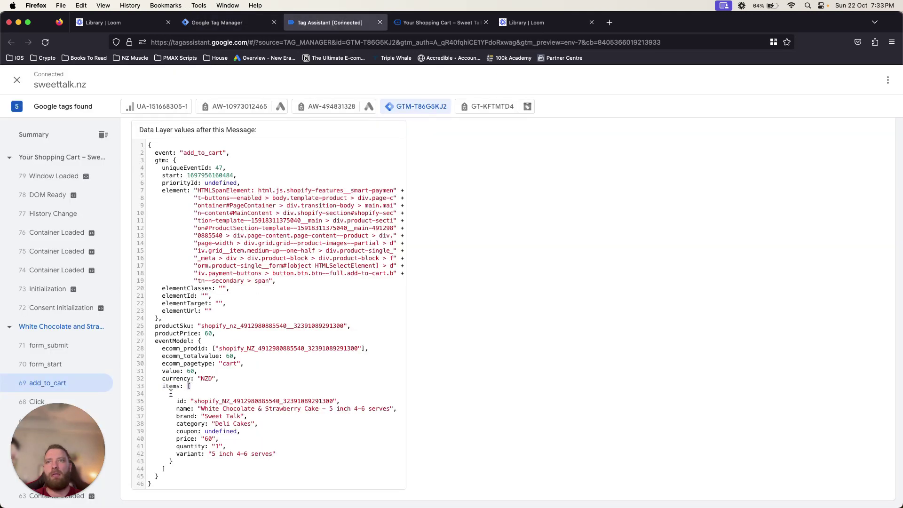
pyautogui.moveTo(170, 393); pyautogui.dragTo(192, 461)
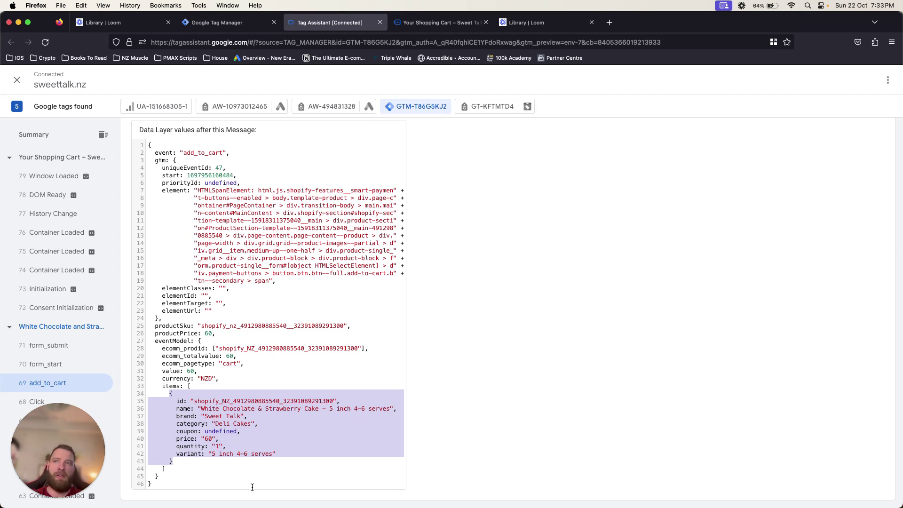
pyautogui.click(191, 386)
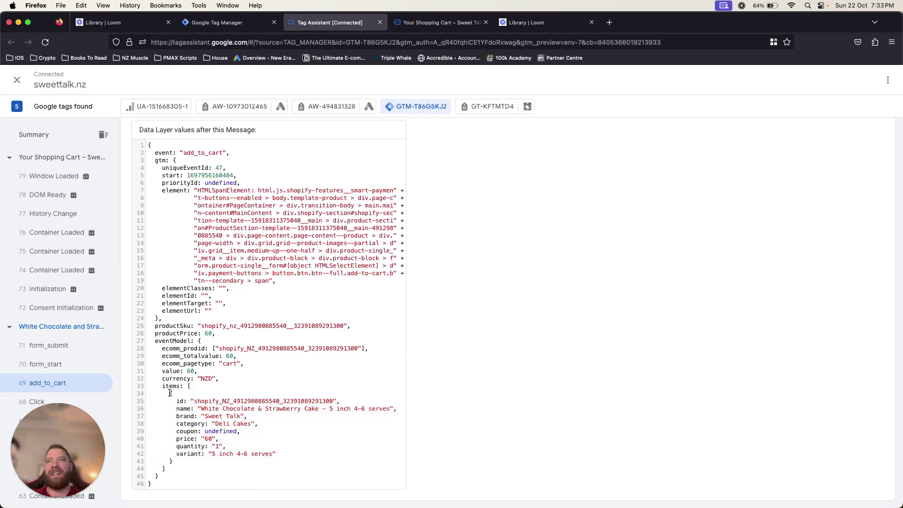
pyautogui.moveTo(169, 393); pyautogui.dragTo(181, 465)
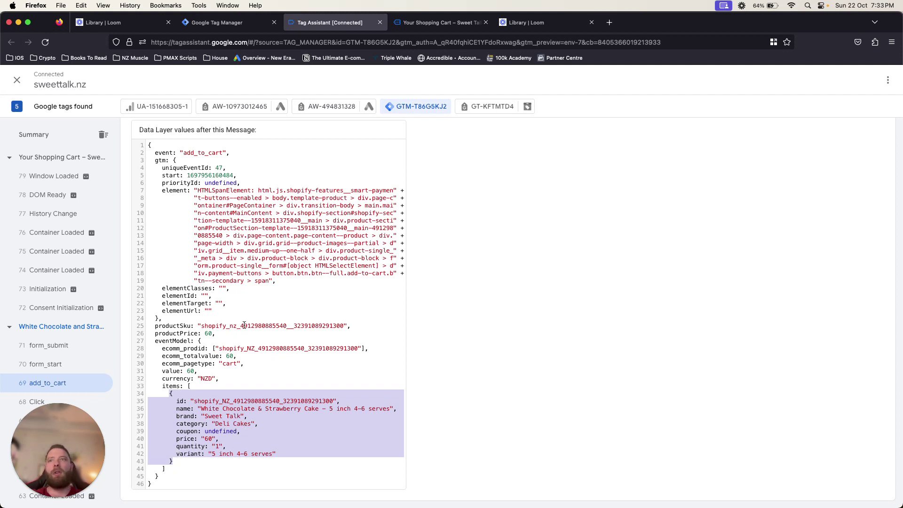
pyautogui.click(215, 414)
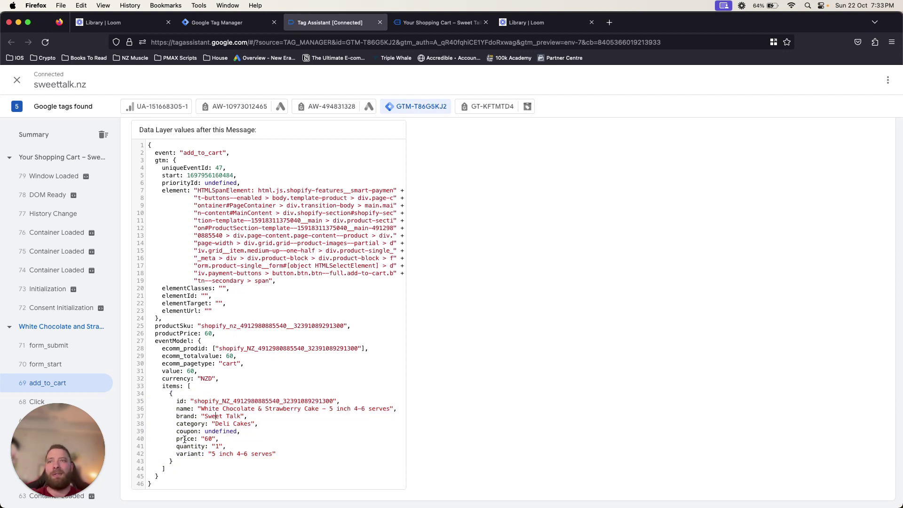
# Return to the untitled variable in Google Tag Manager and complete its Data Layer Variable Name as eventModel.items.0.price.
pyautogui.click(440, 22)
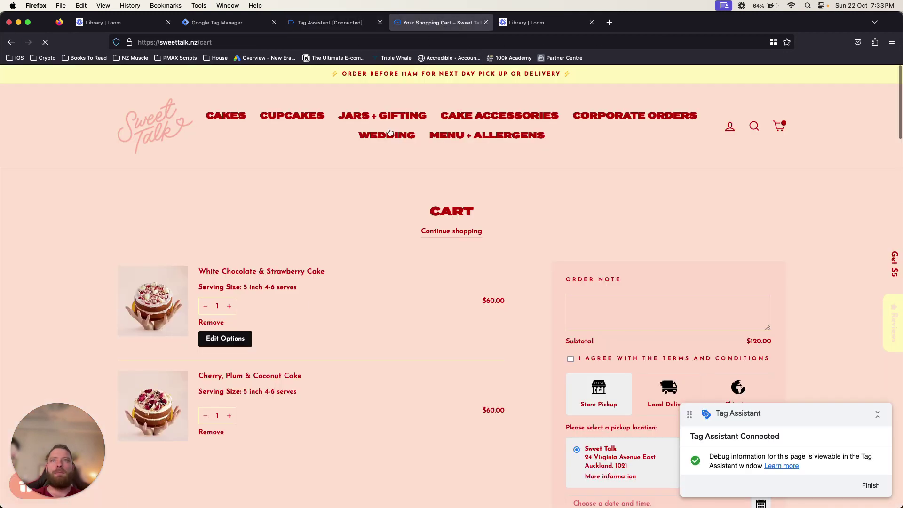
pyautogui.click(217, 22)
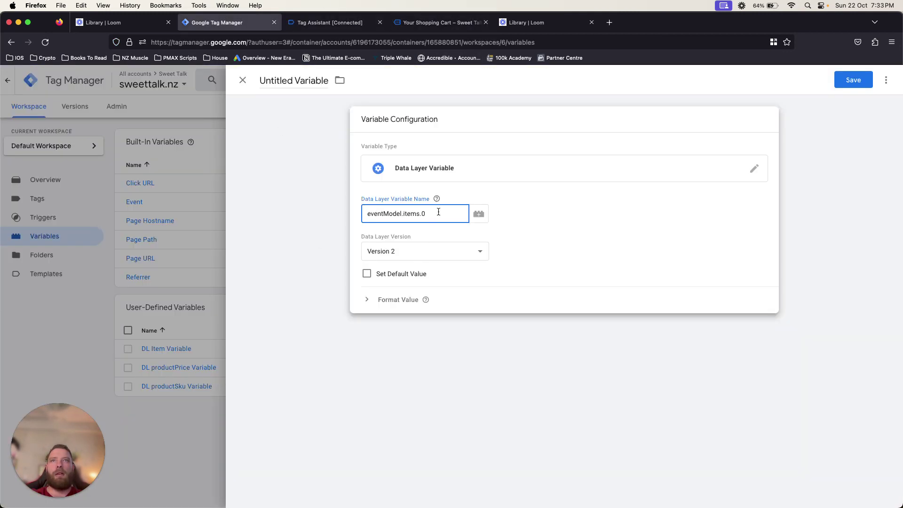
pyautogui.write('price')
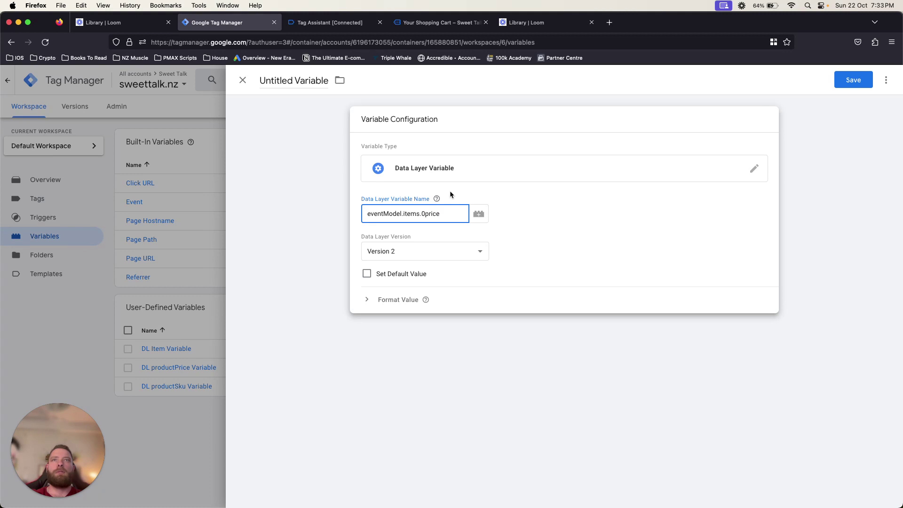
pyautogui.press('Left')
pyautogui.press('Left')
pyautogui.press('Left')
pyautogui.press('Left')
pyautogui.press('Left')
pyautogui.write('.')
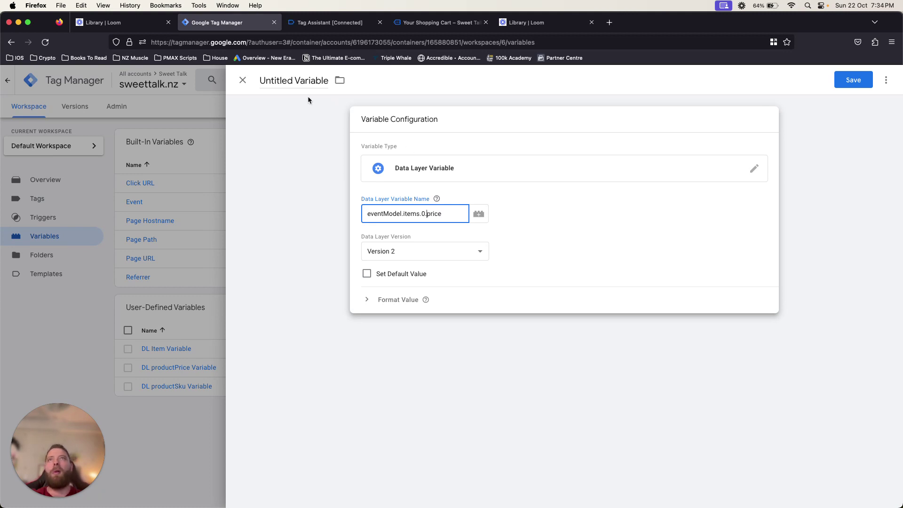
# Rename the variable as ATC Price Variable and save it.
pyautogui.click(266, 77)
pyautogui.doubleClick(265, 77)
pyautogui.write('ATC')
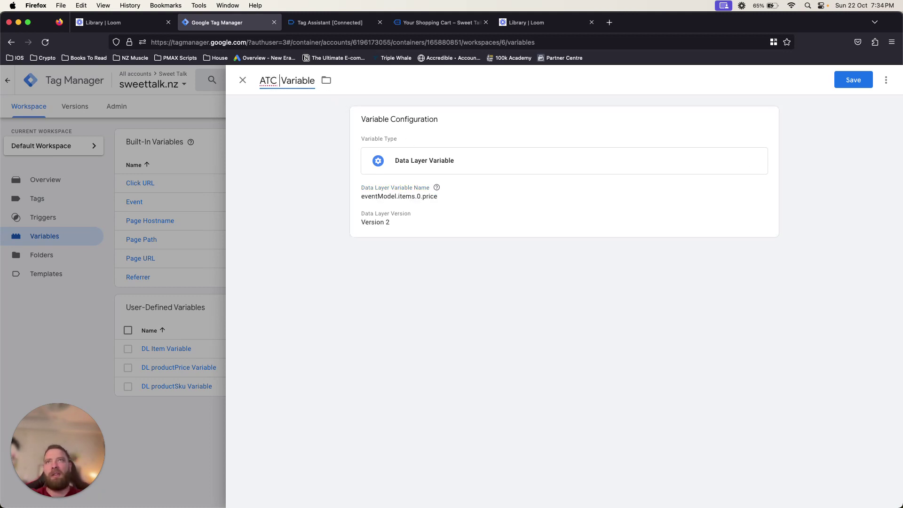
pyautogui.write(' Price')
pyautogui.press('BackSpace')
pyautogui.press('BackSpace')
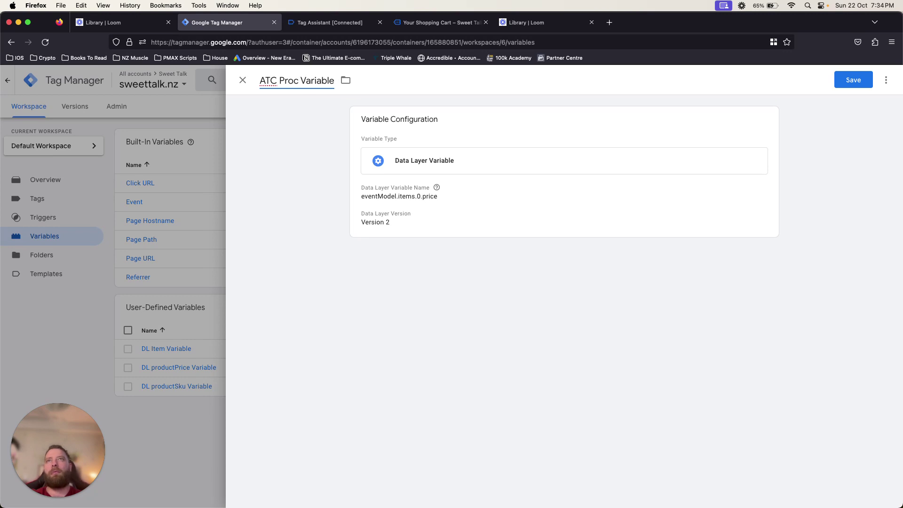
pyautogui.write('ce')
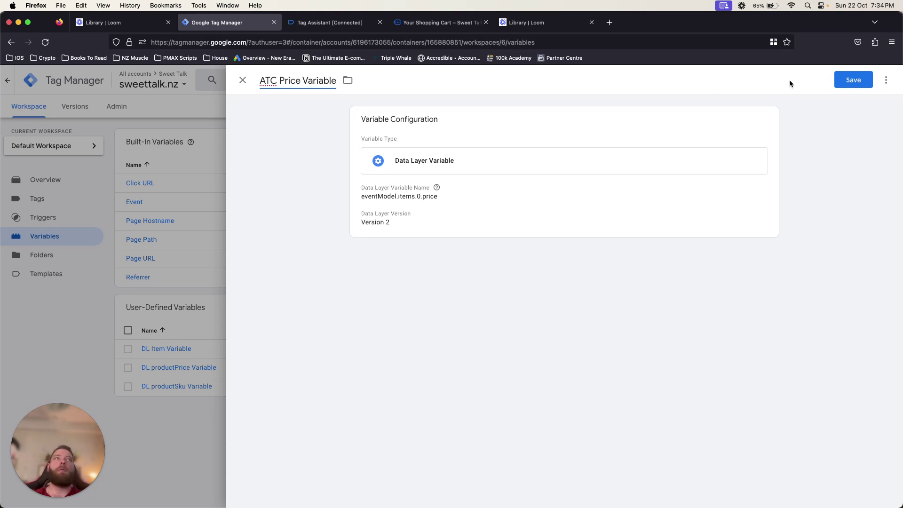
pyautogui.click(849, 81)
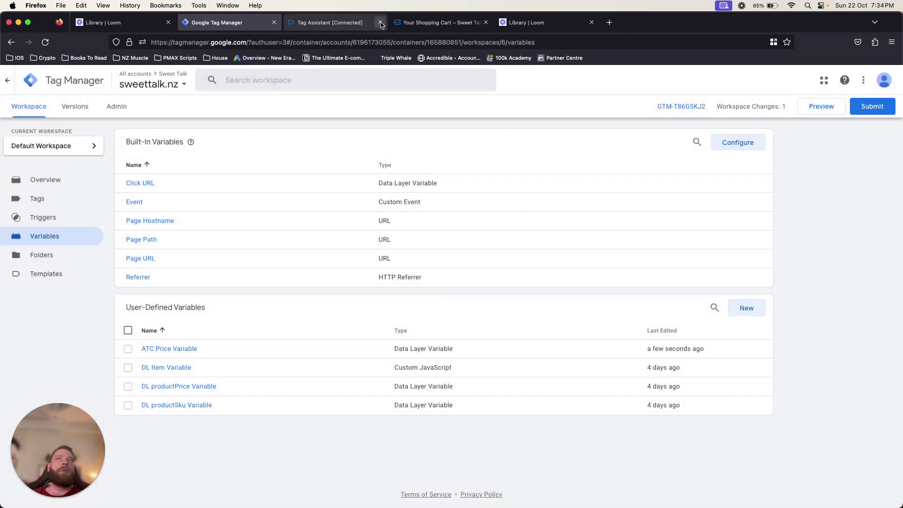
pyautogui.click(471, 23)
pyautogui.click(486, 22)
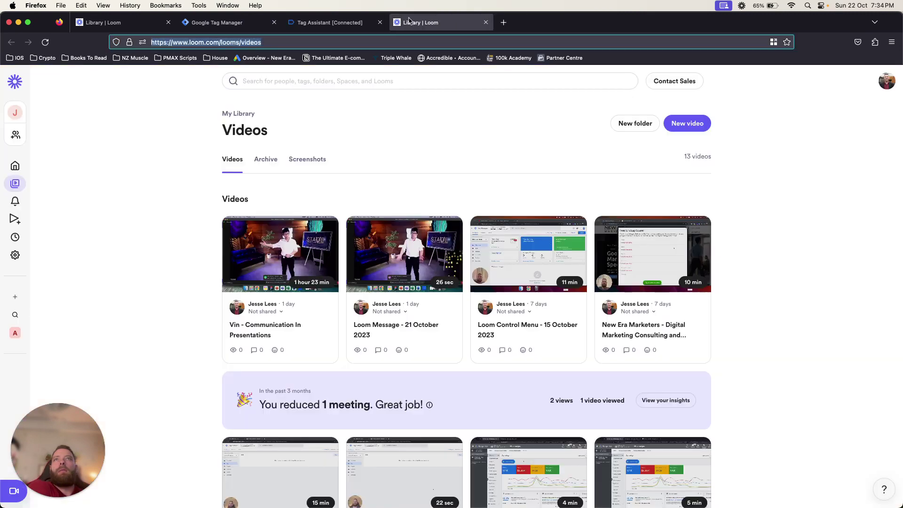
pyautogui.click(380, 23)
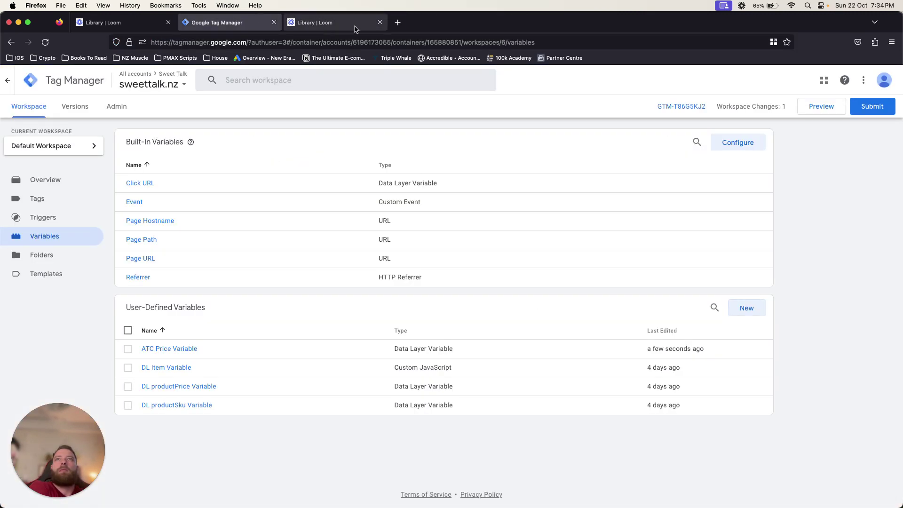
pyautogui.click(380, 22)
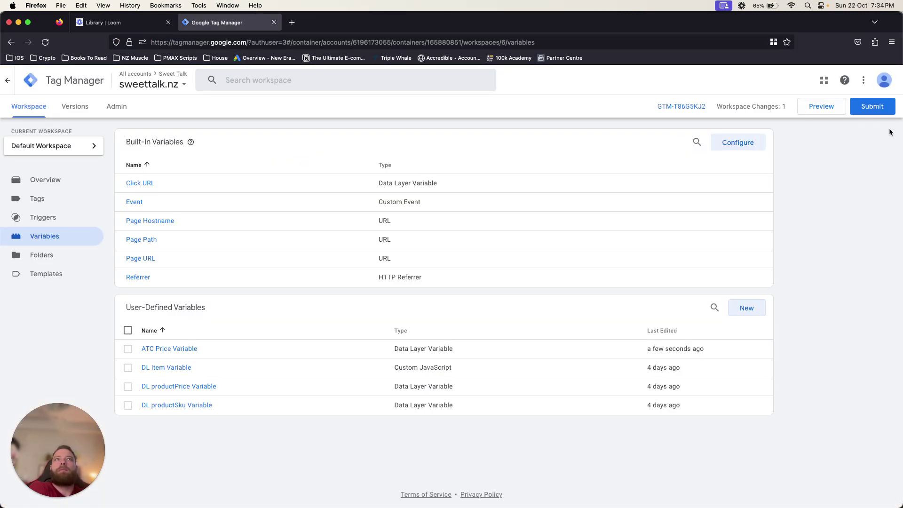
pyautogui.click(822, 107)
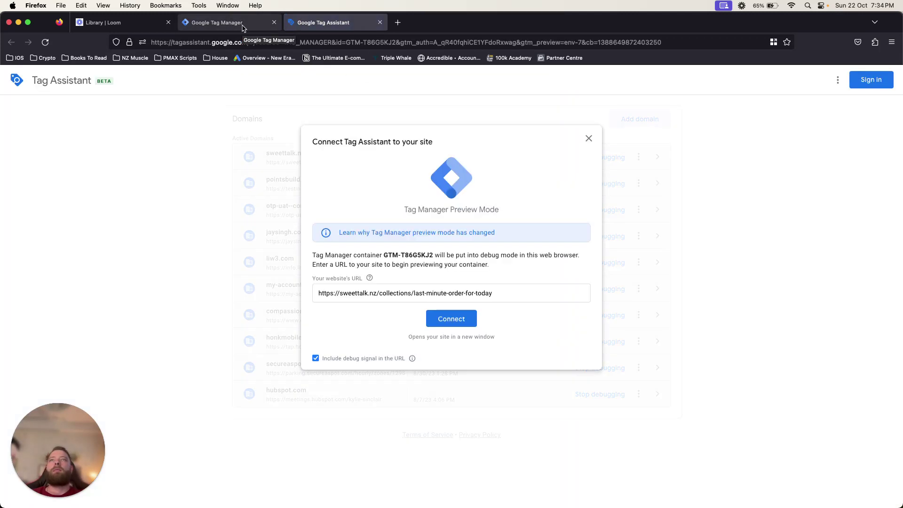
pyautogui.click(454, 317)
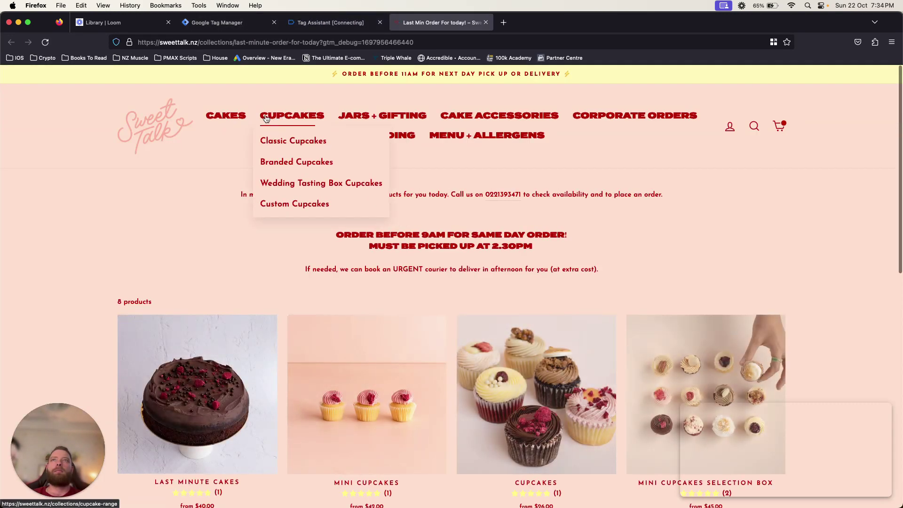
# Open the White Chocolate & Strawberry Cake from the store's Classic Cakes collection and add the 5 inch 4-6 serves size to the cart.
pyautogui.moveTo(225, 118)
pyautogui.click(236, 147)
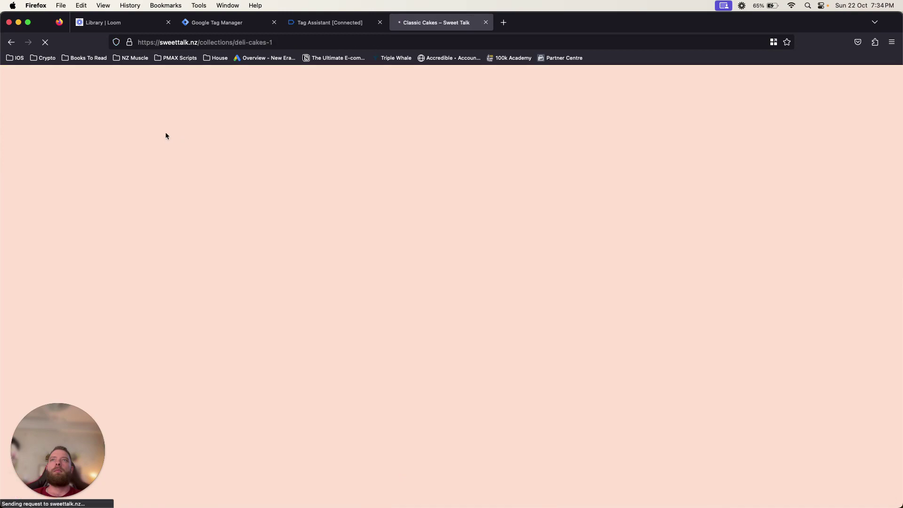
pyautogui.scroll(-10, 207, 150)
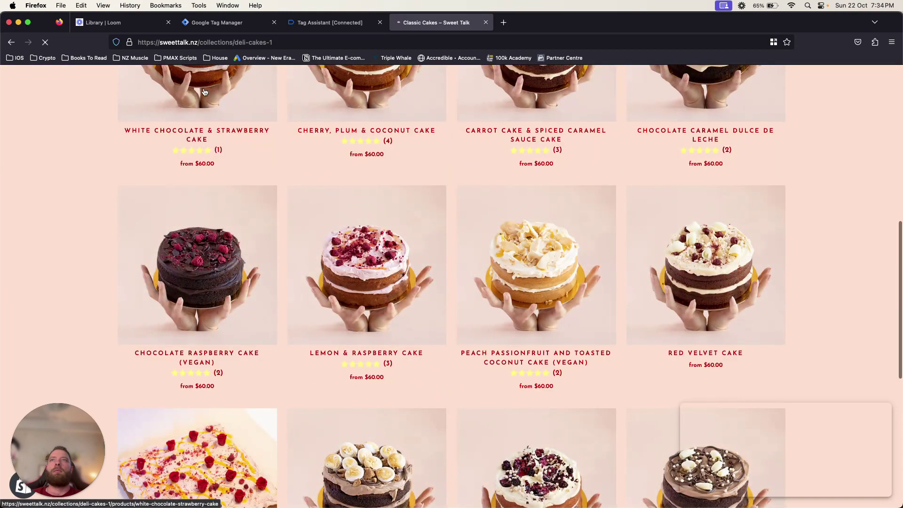
pyautogui.click(205, 92)
pyautogui.scroll(-6, 614, 242)
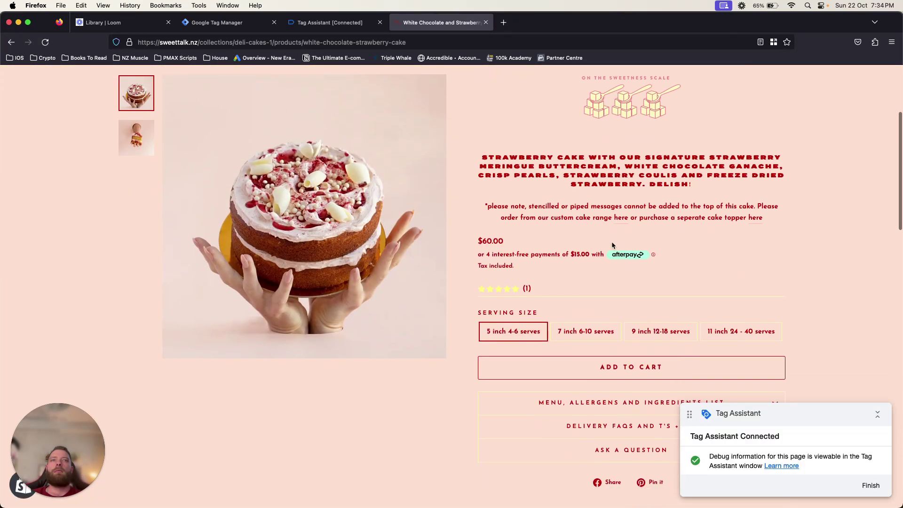
# Switch to Tag Assistant and check the value of ATC Price Variable among the add_to_cart event's variables.
pyautogui.click(329, 22)
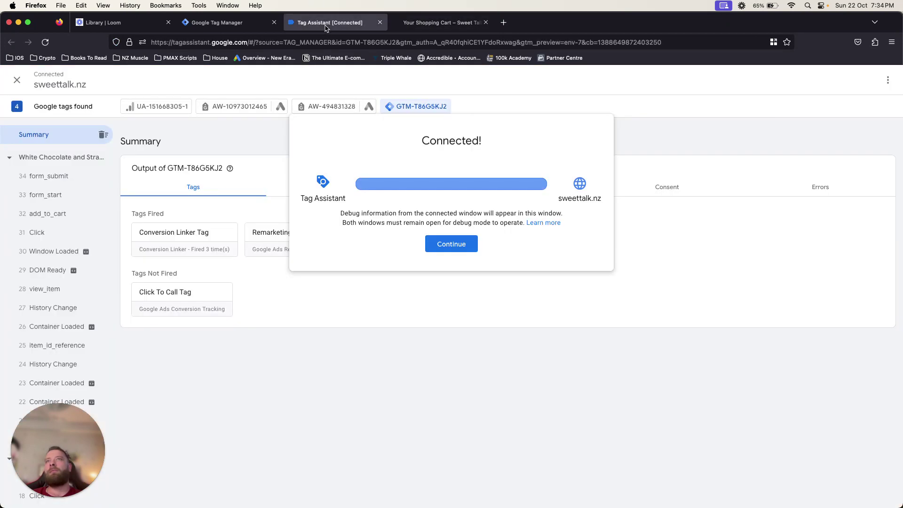
pyautogui.click(430, 241)
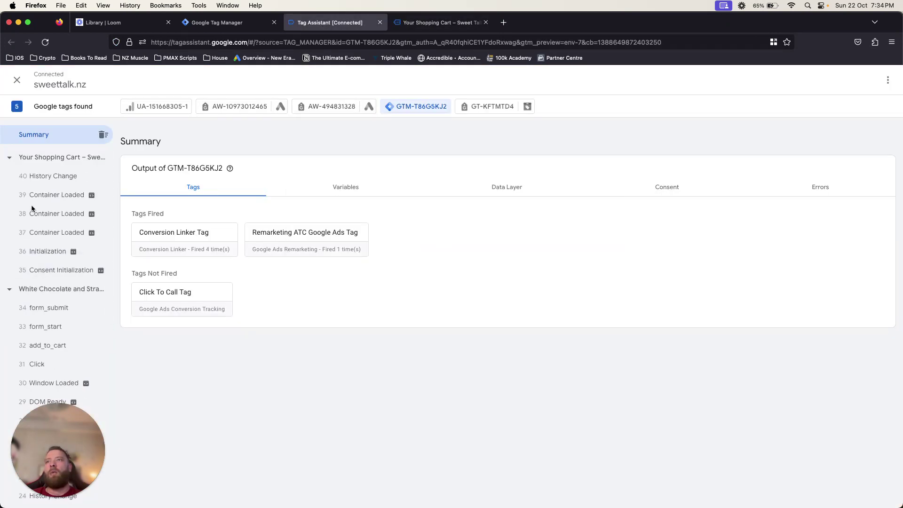
pyautogui.click(63, 354)
pyautogui.click(63, 344)
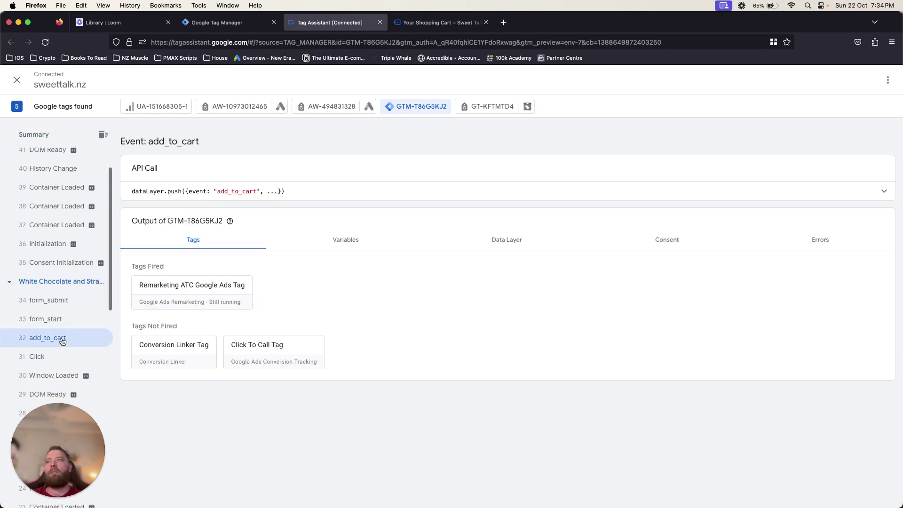
pyautogui.click(359, 239)
pyautogui.scroll(-2, 271, 346)
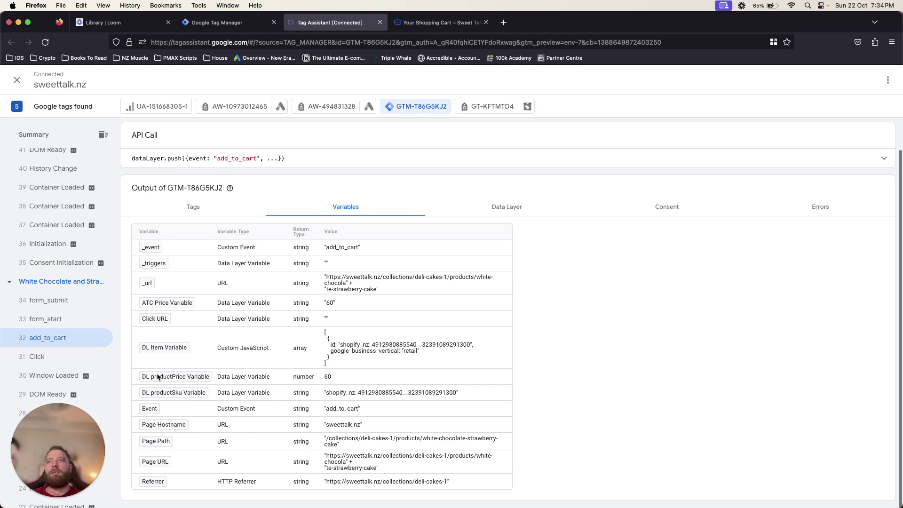
pyautogui.scroll(1, 169, 328)
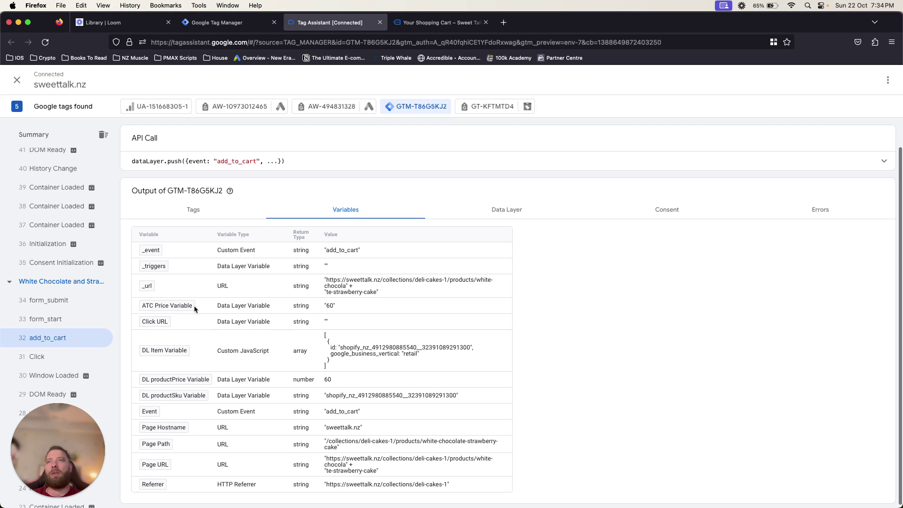
pyautogui.moveTo(244, 307); pyautogui.dragTo(336, 306)
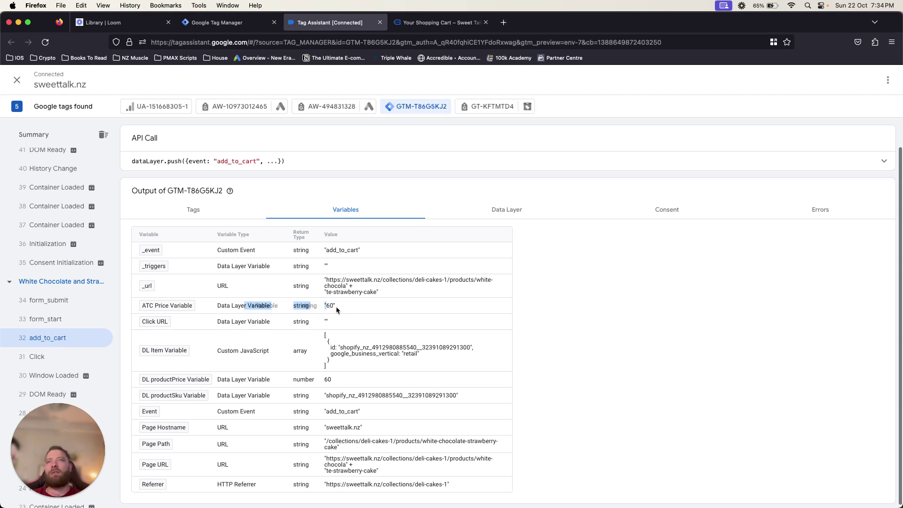
pyautogui.click(335, 307)
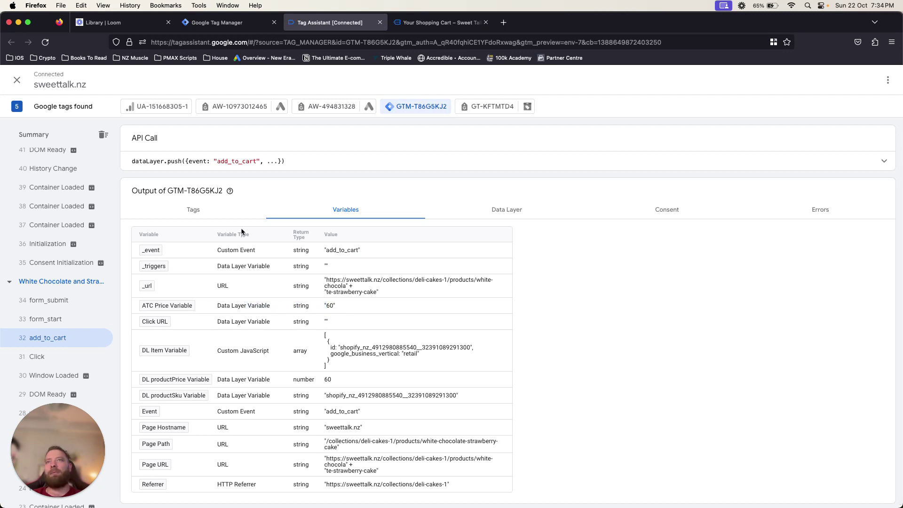
# Examine the item price nested under eventModel in the add_to_cart event's data layer to compare it with the variable.
pyautogui.click(530, 214)
pyautogui.scroll(-5, 207, 380)
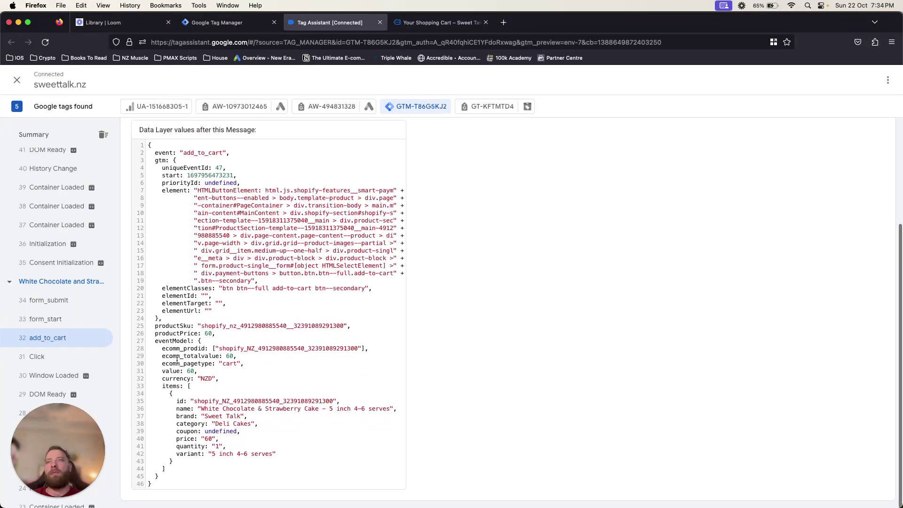
pyautogui.moveTo(184, 439); pyautogui.dragTo(224, 438)
pyautogui.click(216, 439)
pyautogui.click(225, 438)
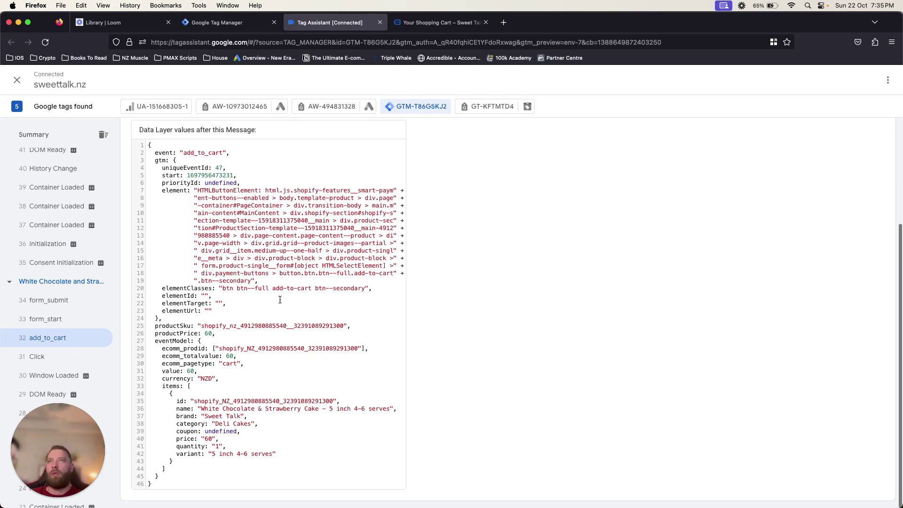
pyautogui.hotkey('ctrl', 'Tab')
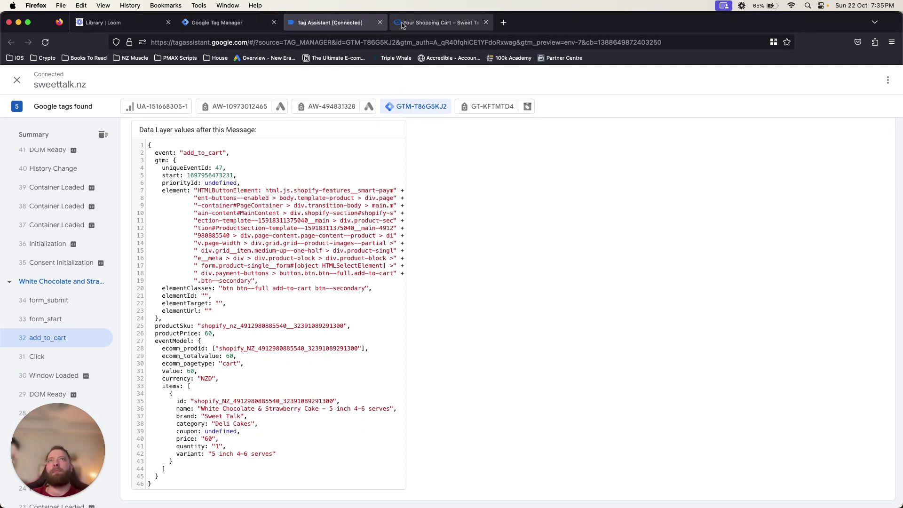
# Switch to Google Tag Manager and examine the Format Value options of a new Data Layer Variable, discarding the draft.
pyautogui.click(224, 24)
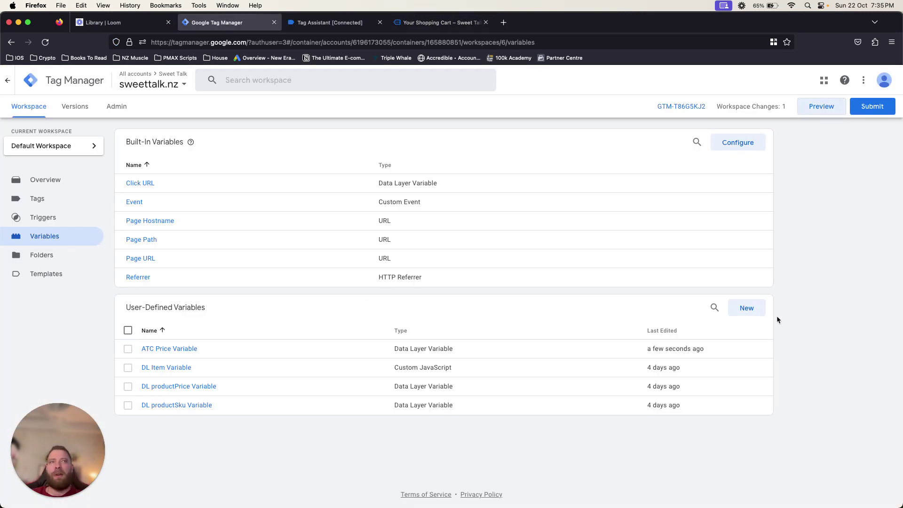
pyautogui.click(751, 311)
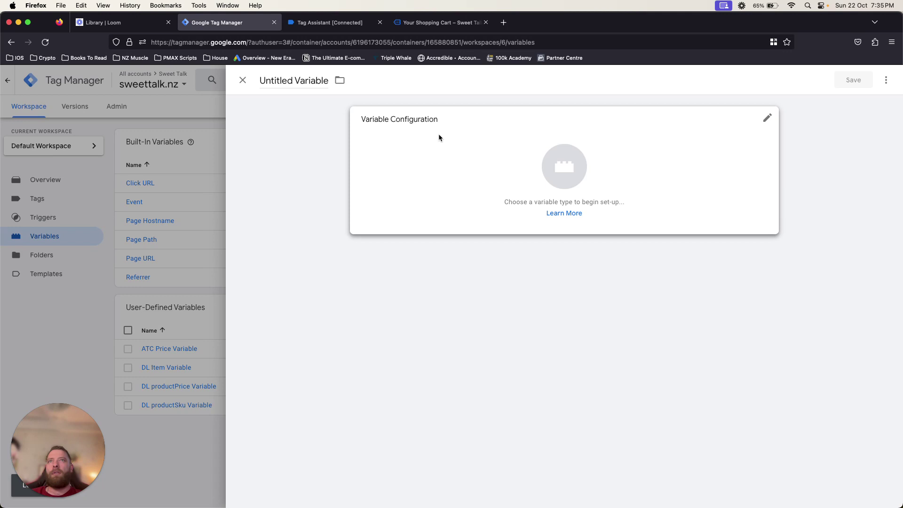
pyautogui.click(487, 158)
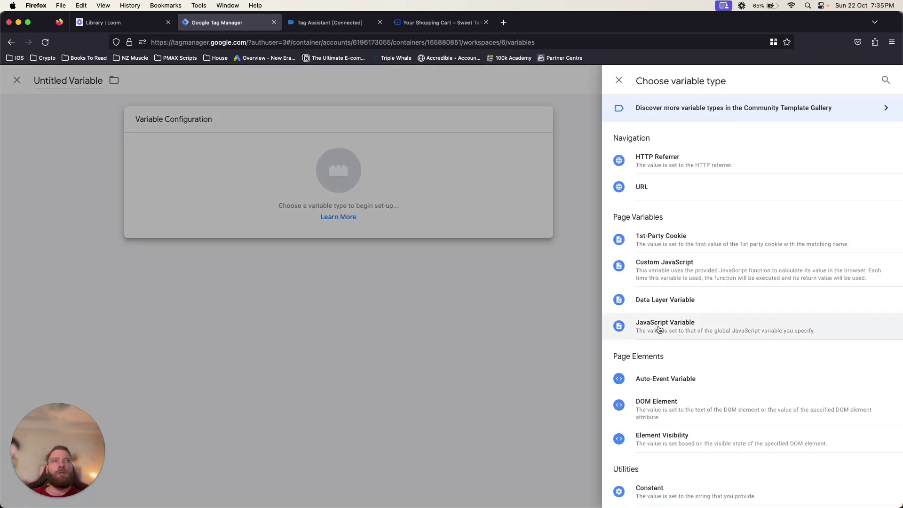
pyautogui.scroll(-1, 689, 308)
pyautogui.click(688, 300)
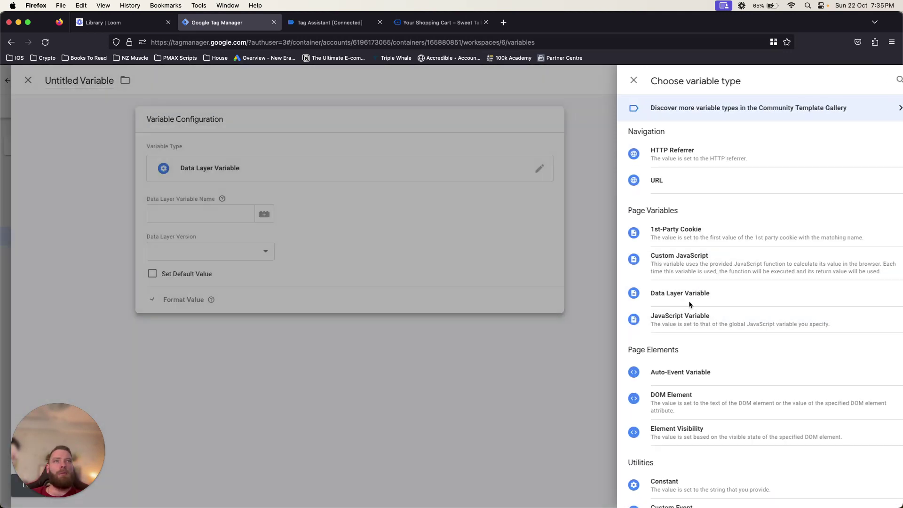
pyautogui.click(409, 300)
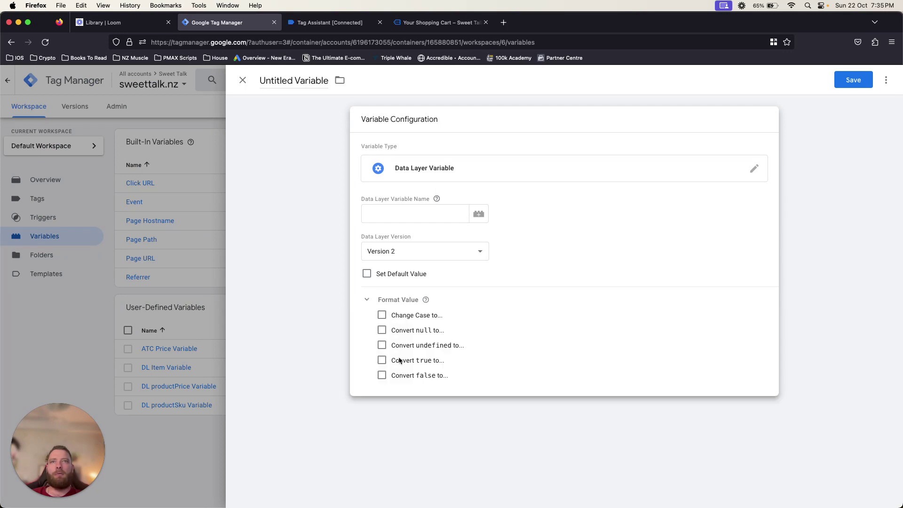
pyautogui.click(383, 316)
pyautogui.click(432, 336)
pyautogui.click(466, 328)
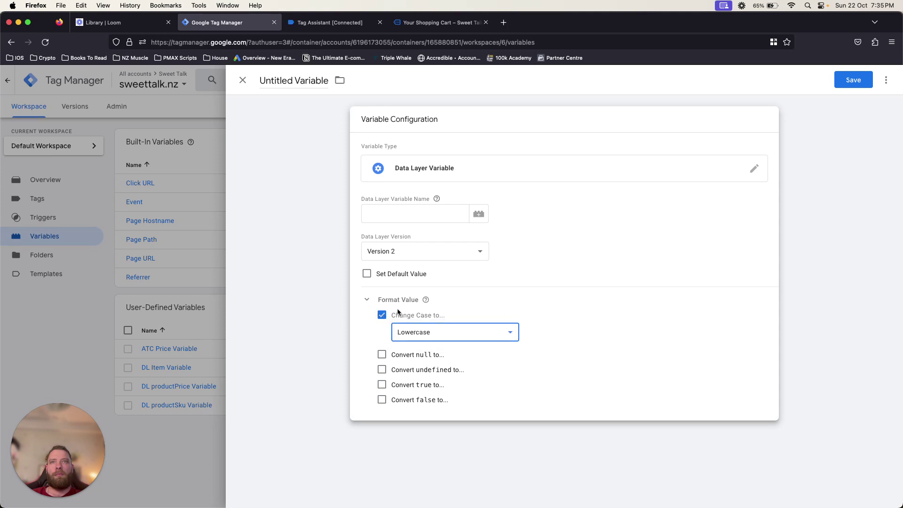
pyautogui.click(382, 315)
pyautogui.click(382, 330)
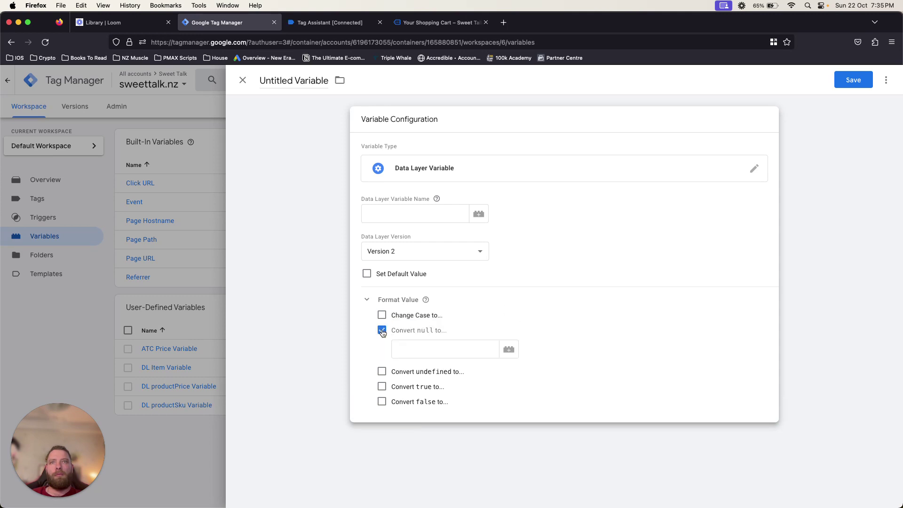
pyautogui.click(382, 330)
pyautogui.click(382, 345)
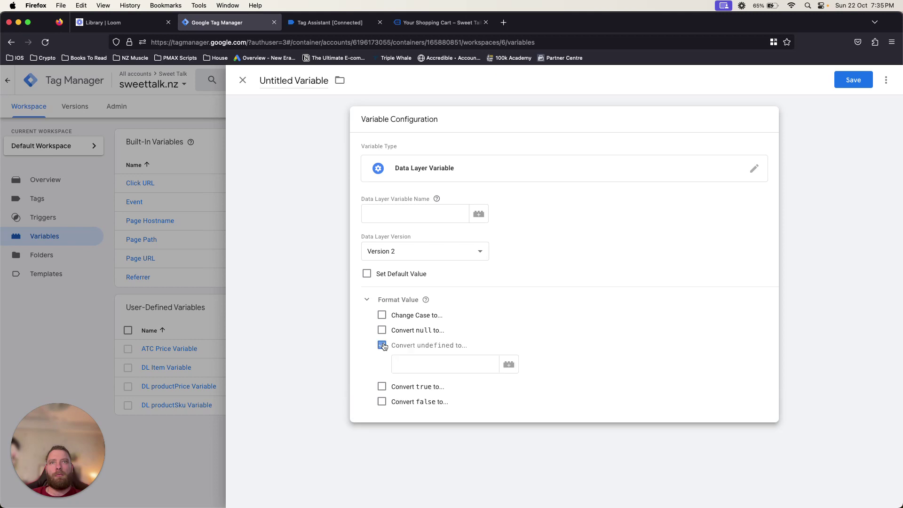
pyautogui.click(381, 345)
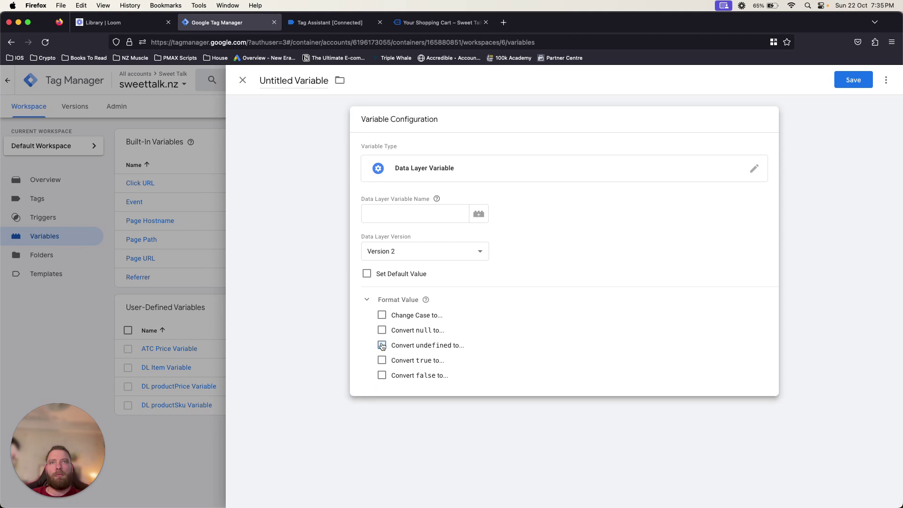
pyautogui.click(243, 80)
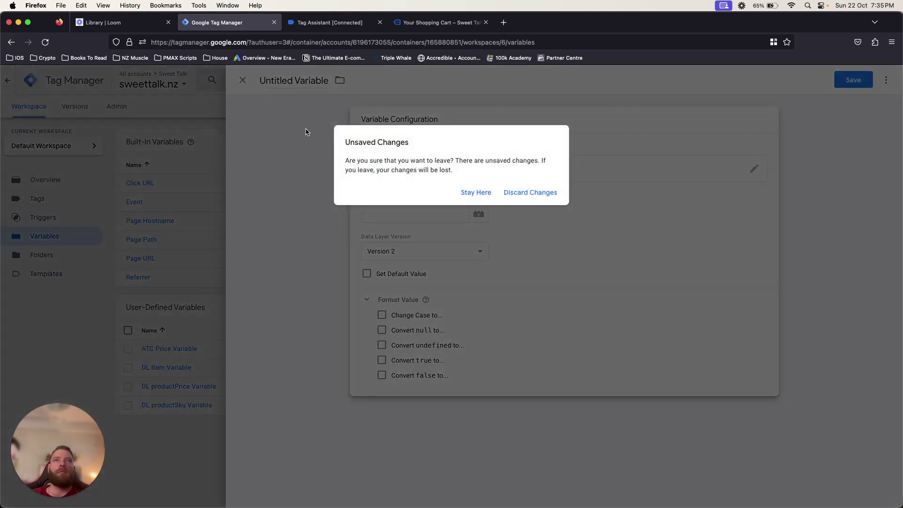
pyautogui.click(530, 193)
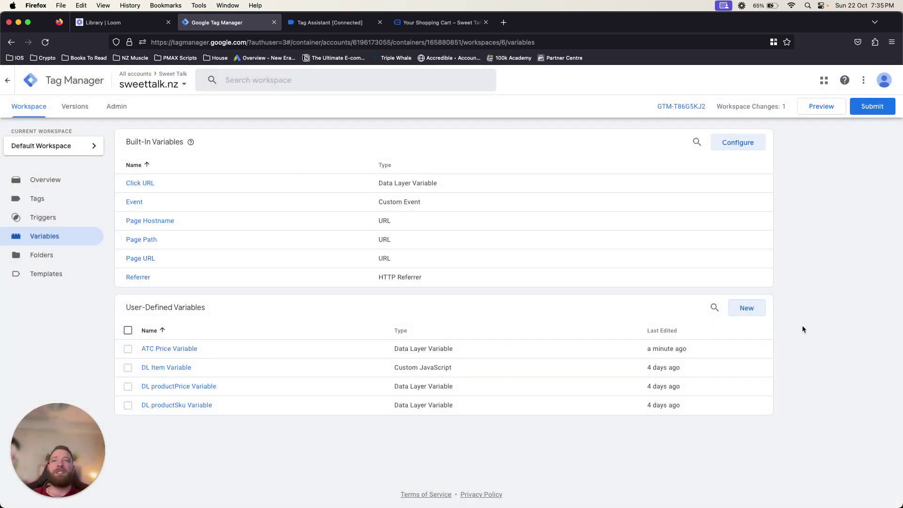
# Create a new Custom JavaScript variable named "String 2 Number Variable".
pyautogui.click(758, 308)
pyautogui.click(556, 182)
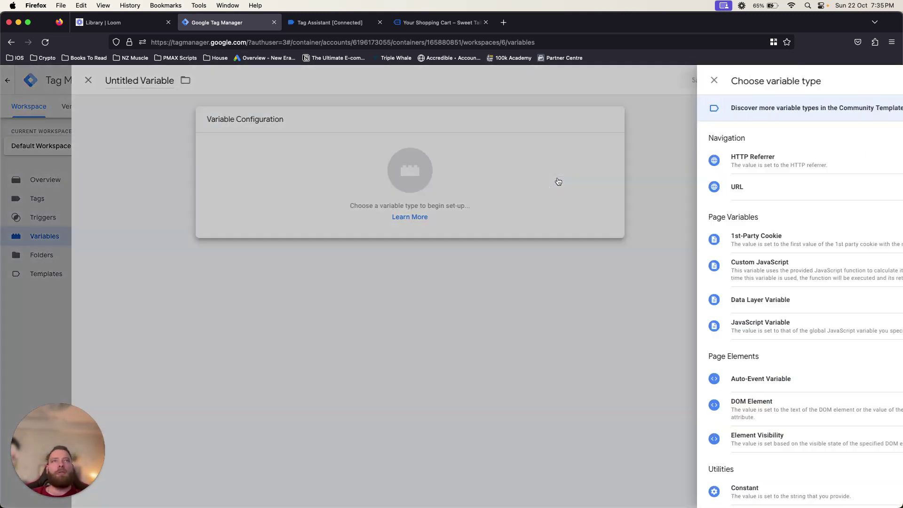
pyautogui.click(677, 264)
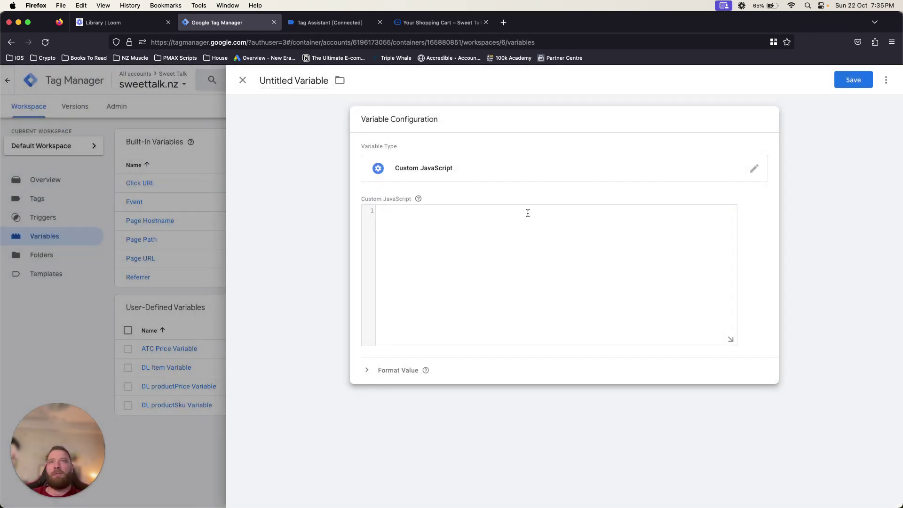
pyautogui.doubleClick(276, 80)
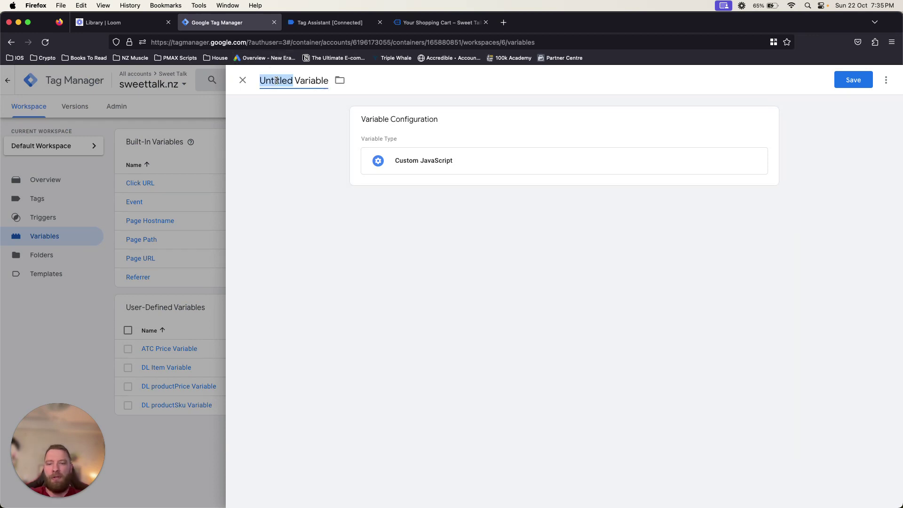
pyautogui.write('String')
pyautogui.write(' 2 Numb')
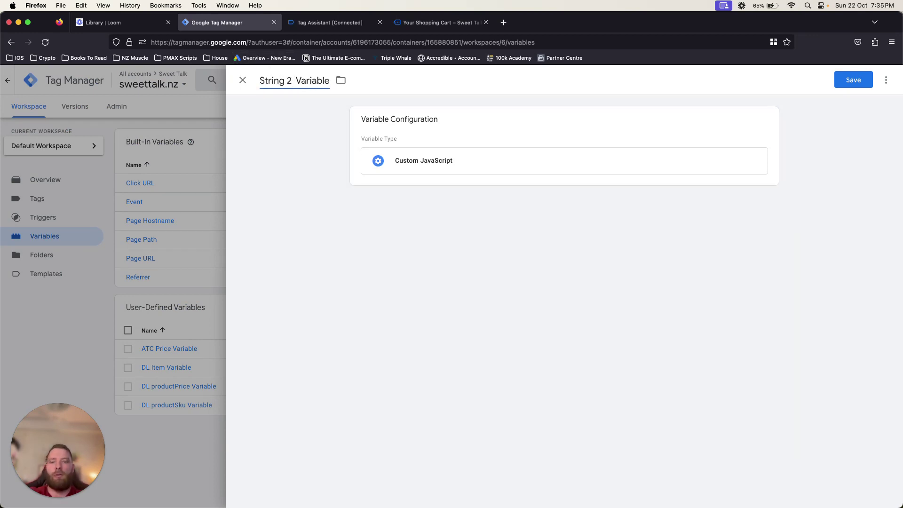
pyautogui.write('er')
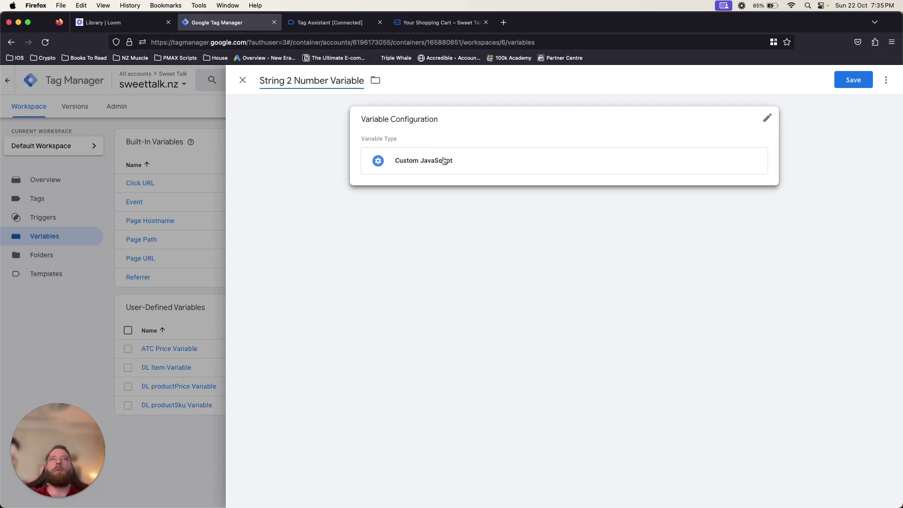
# Write an anonymous function in the variable's code that declares priceString as {{ATC Price Variable}}.
pyautogui.click(402, 174)
pyautogui.write('function () {')
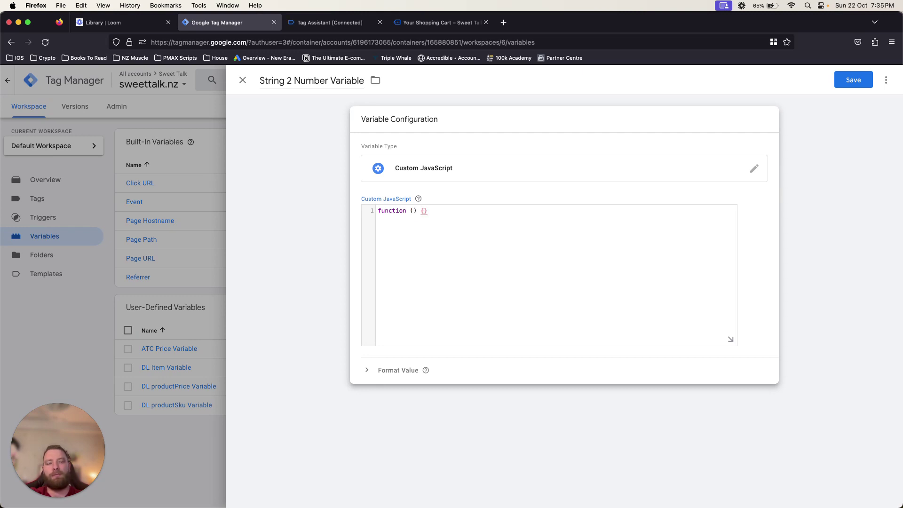
pyautogui.press('Return')
pyautogui.press('Return')
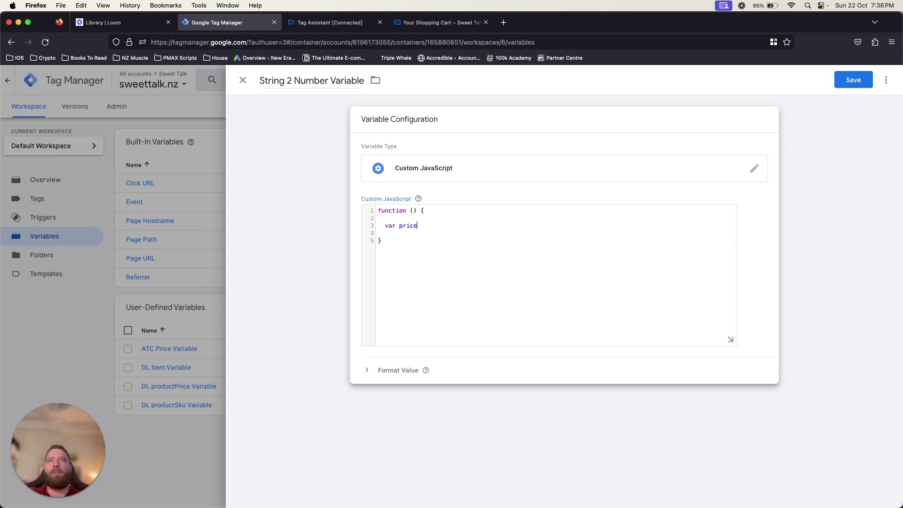
pyautogui.write('tring = ')
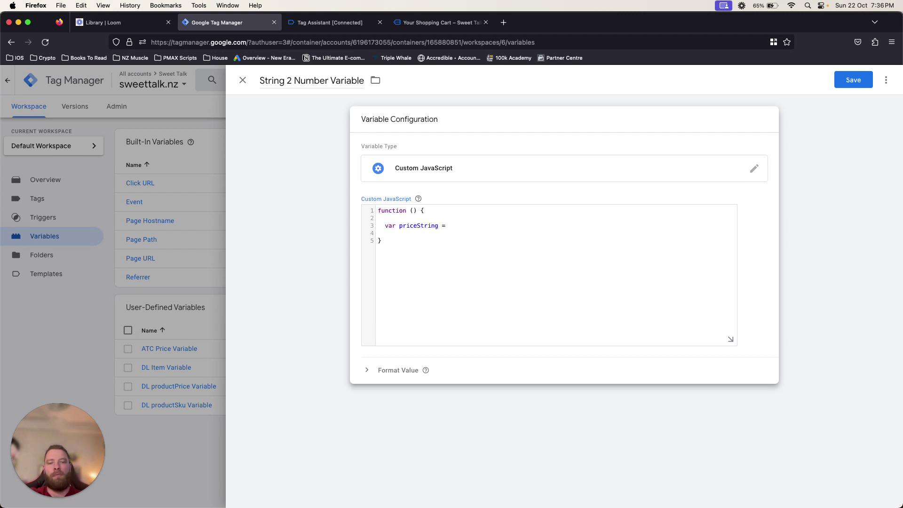
pyautogui.write('{{')
pyautogui.click(500, 236)
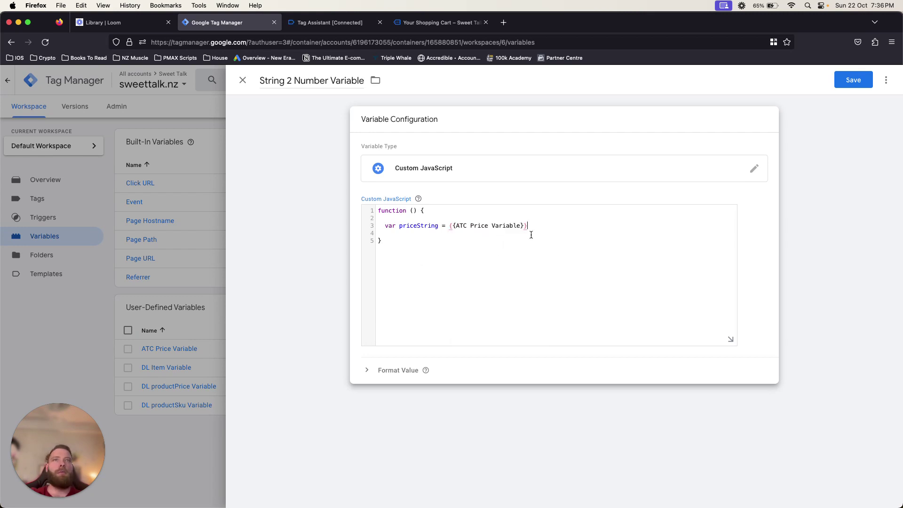
# Add a line to the function that declares price as Number(priceString).
pyautogui.press('Return')
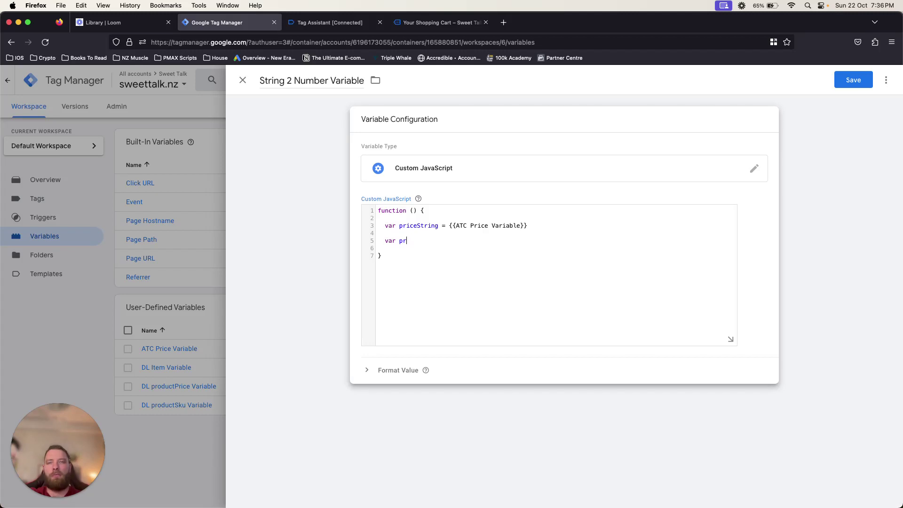
pyautogui.write('var price')
pyautogui.write('= Number()')
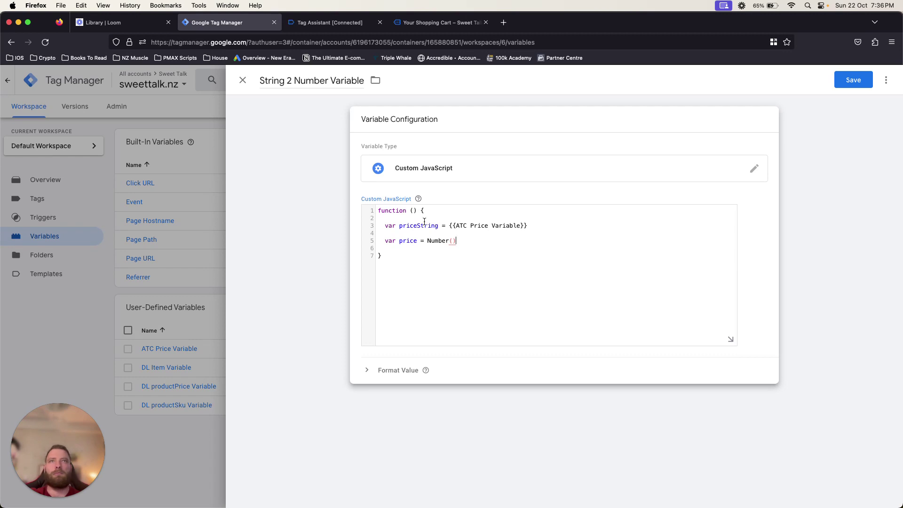
pyautogui.doubleClick(409, 225)
pyautogui.press('super+c')
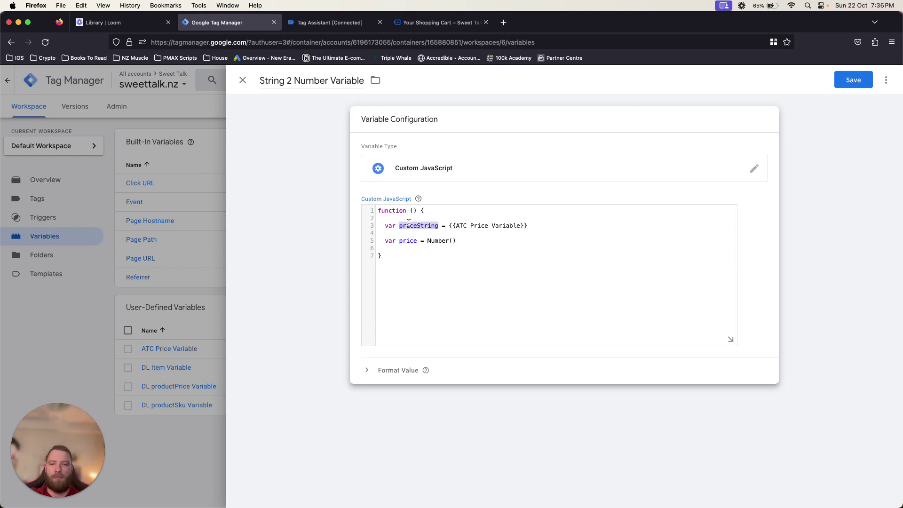
pyautogui.click(453, 241)
pyautogui.press('super+v')
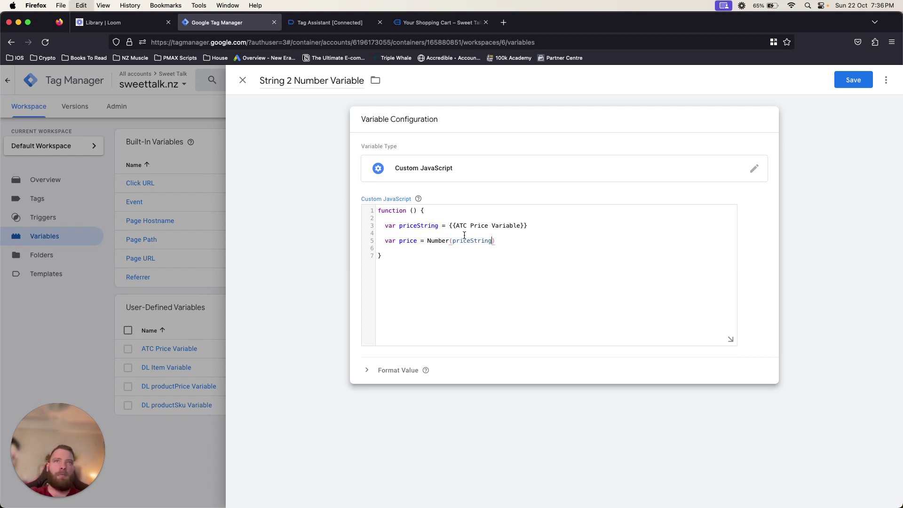
pyautogui.moveTo(428, 241); pyautogui.dragTo(502, 242)
pyautogui.click(502, 241)
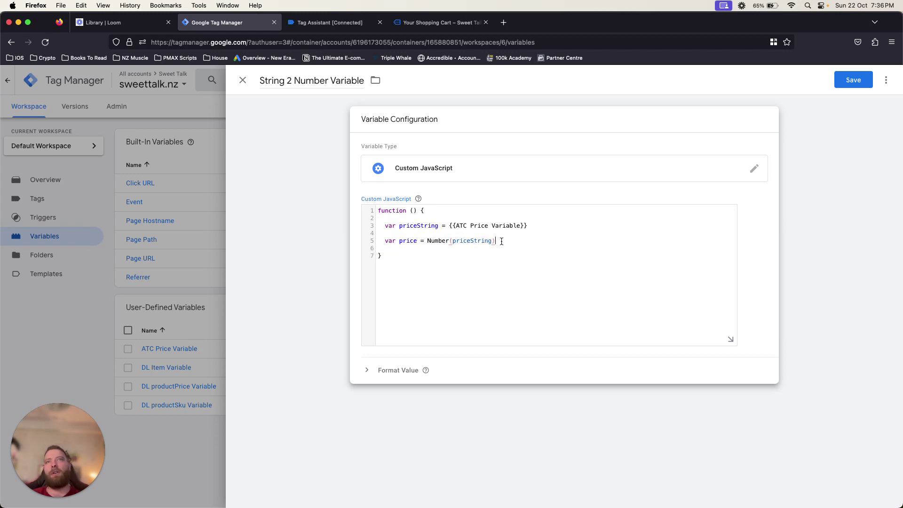
pyautogui.doubleClick(471, 241)
# Finish the function with the line "return price" before the closing brace.
pyautogui.click(409, 248)
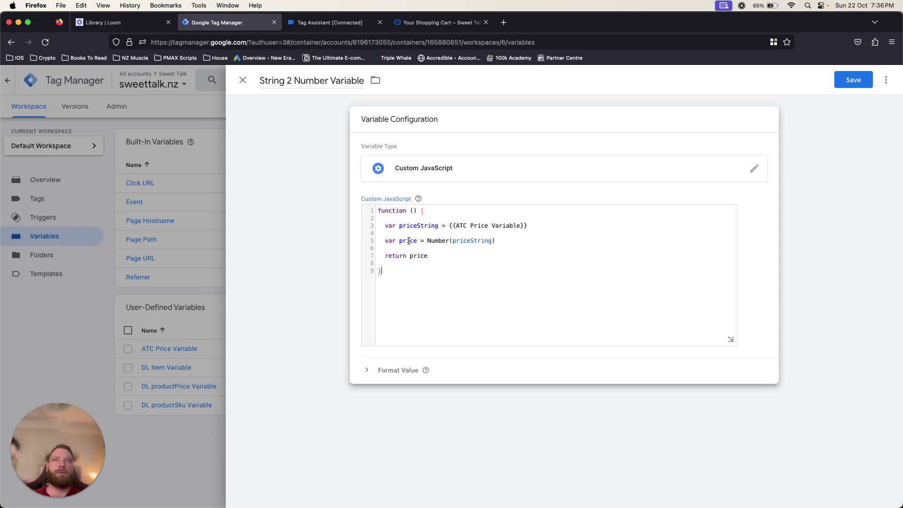
pyautogui.doubleClick(408, 241)
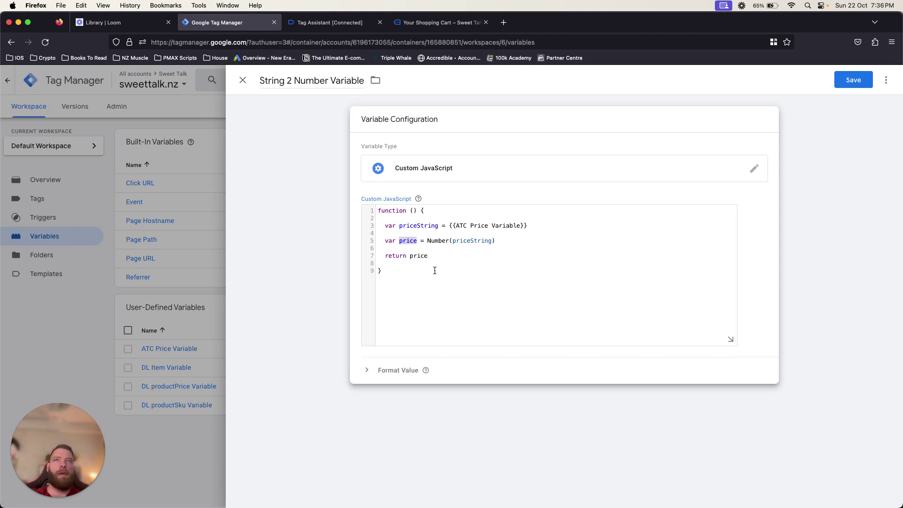
pyautogui.click(518, 240)
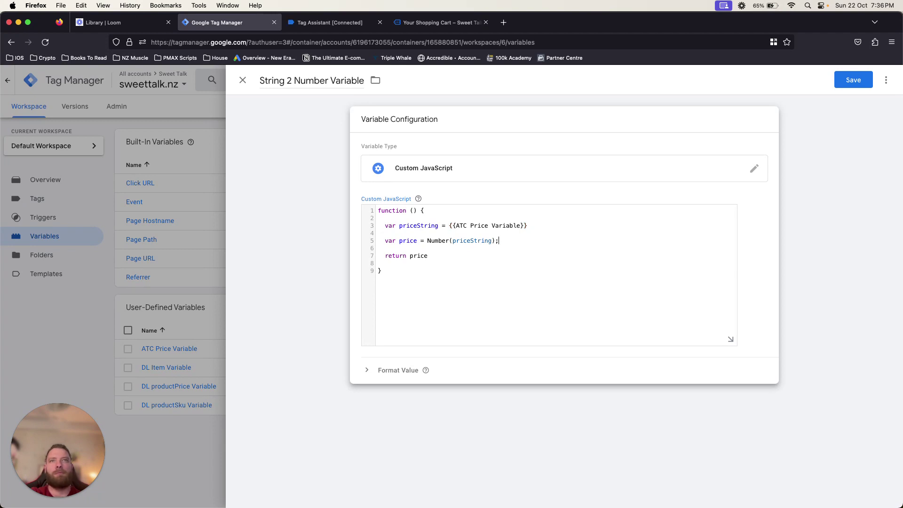
pyautogui.press('BackSpace')
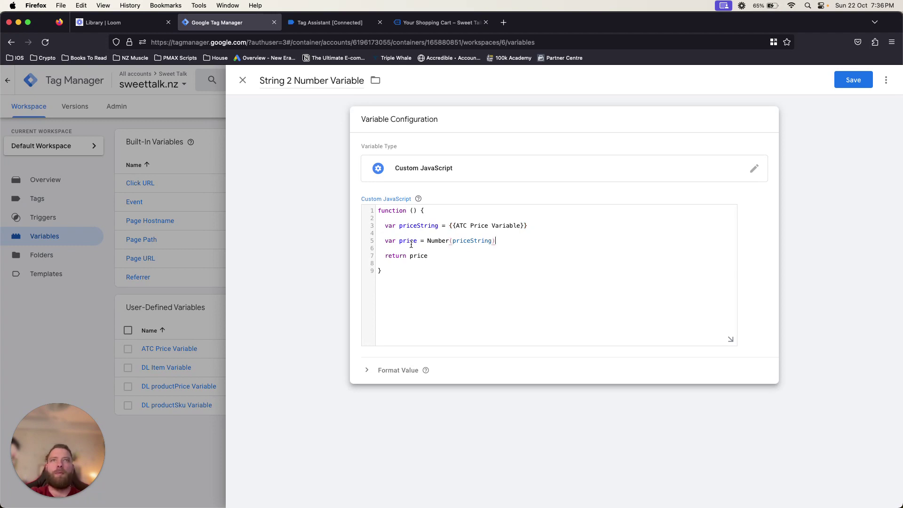
pyautogui.doubleClick(407, 240)
pyautogui.doubleClick(418, 255)
pyautogui.click(403, 269)
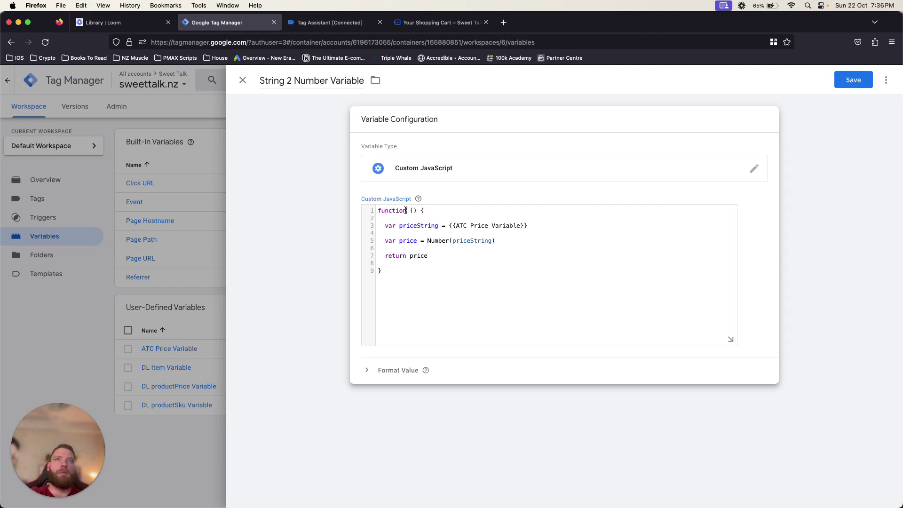
pyautogui.click(478, 259)
# Search the web for parseFloat in a new browser tab and open its MDN Web Docs reference page.
pyautogui.click(503, 23)
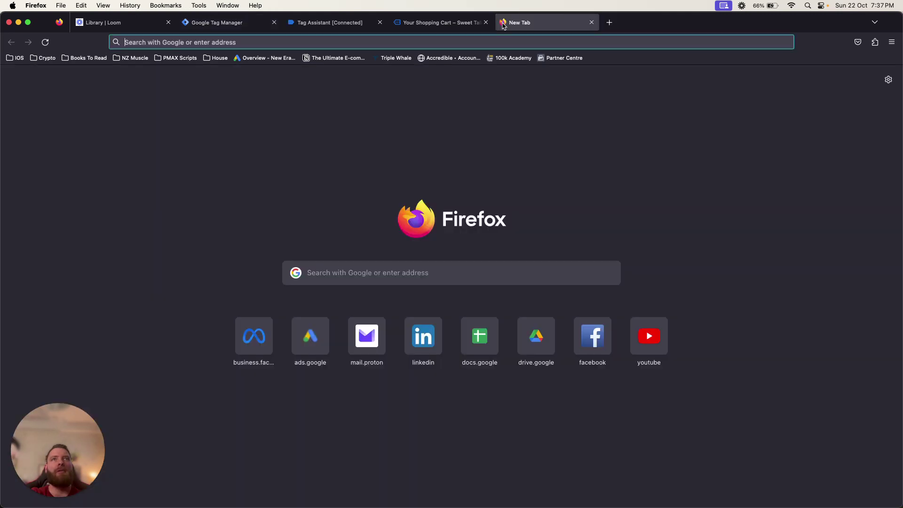
pyautogui.write('p')
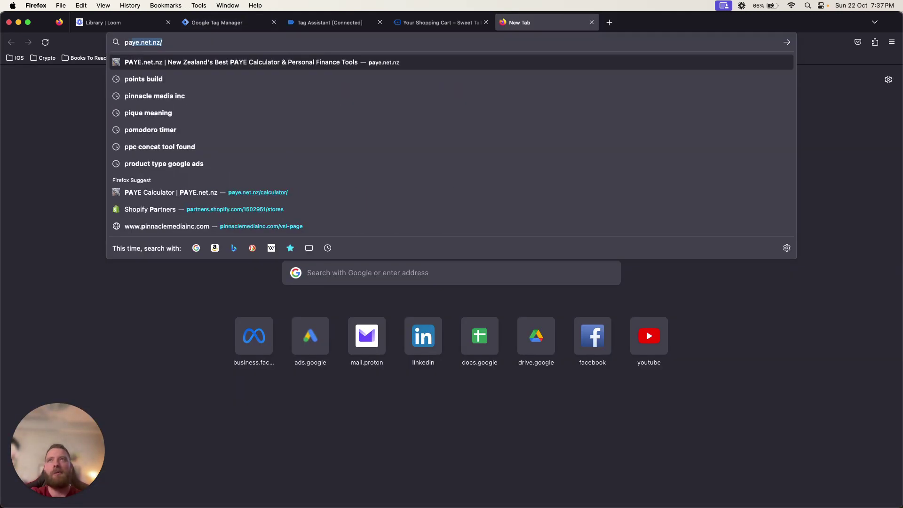
pyautogui.write('ar')
pyautogui.press('BackSpace')
pyautogui.press('BackSpace')
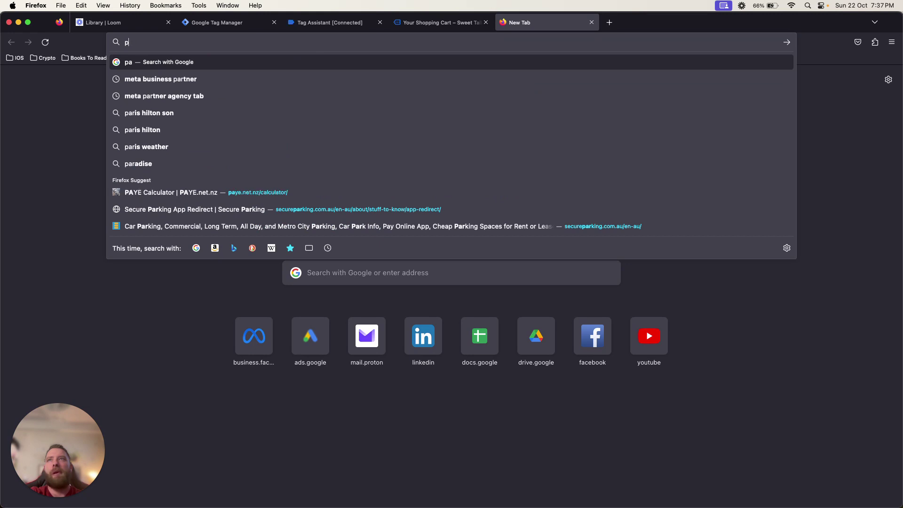
pyautogui.write('harse fl')
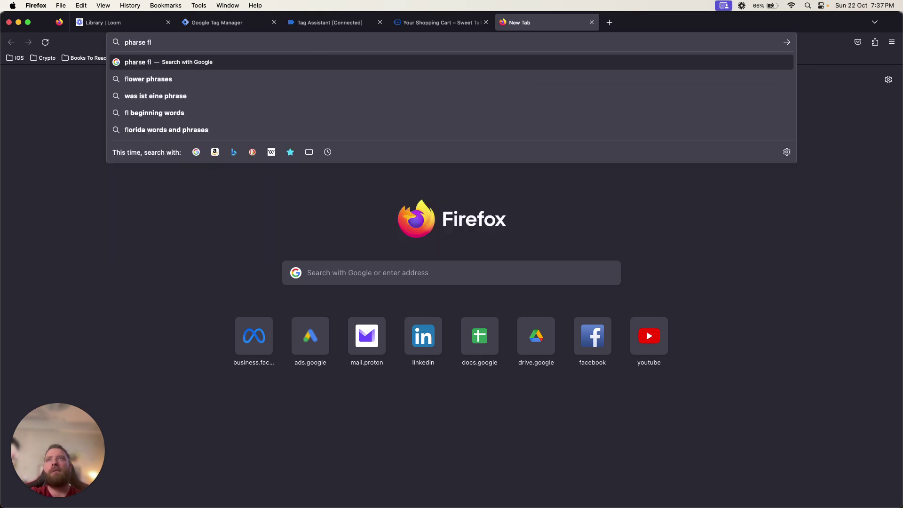
pyautogui.press('Down')
pyautogui.press('Up')
pyautogui.write('oat')
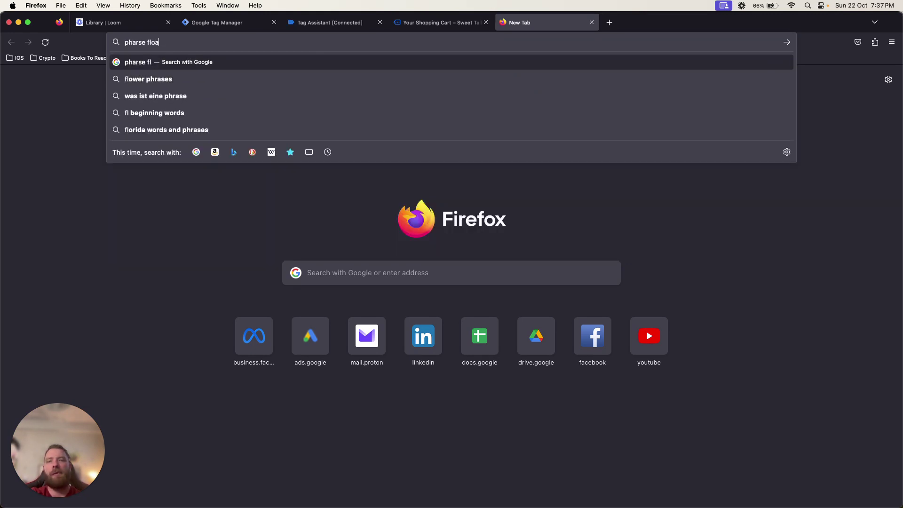
pyautogui.press('Return')
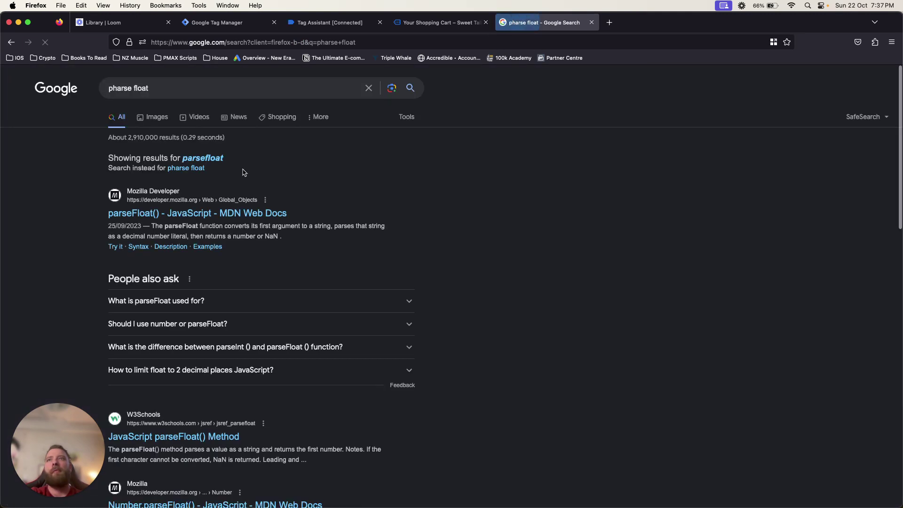
pyautogui.click(217, 161)
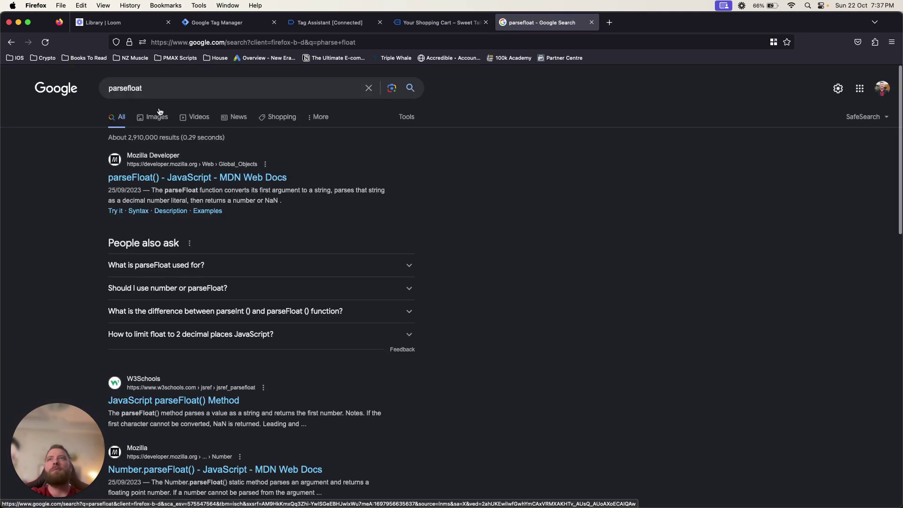
pyautogui.click(186, 177)
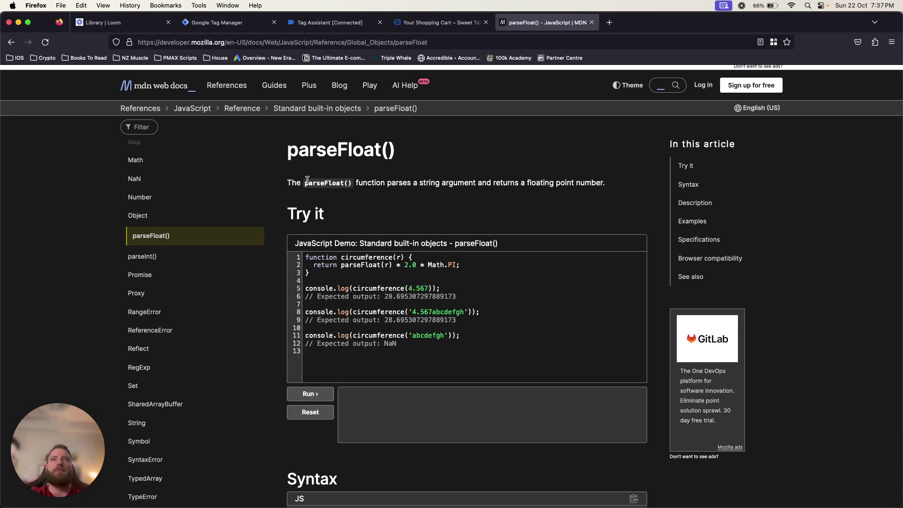
# Copy parseFloat() from the MDN page and replace Number(priceString) with it in the Tag Manager variable's code.
pyautogui.moveTo(305, 182); pyautogui.dragTo(347, 183)
pyautogui.moveTo(350, 183); pyautogui.dragTo(353, 186)
pyautogui.press('super+c')
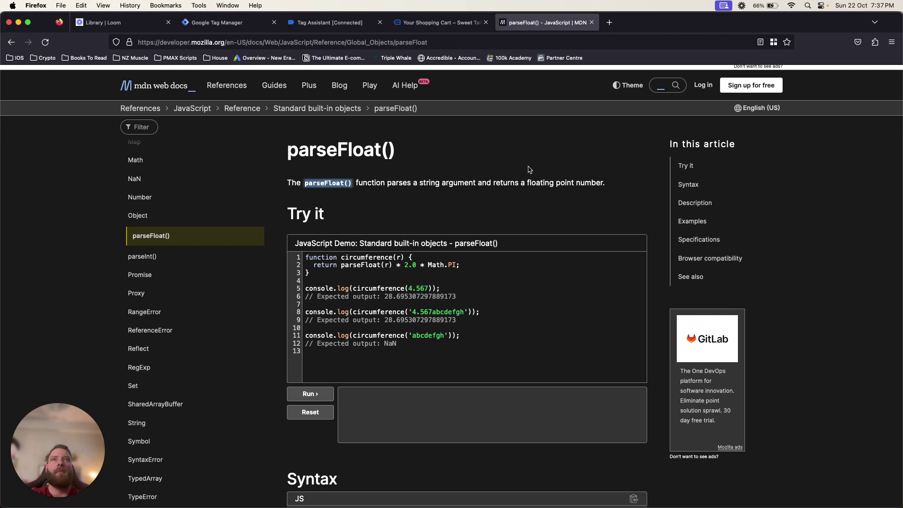
pyautogui.click(442, 22)
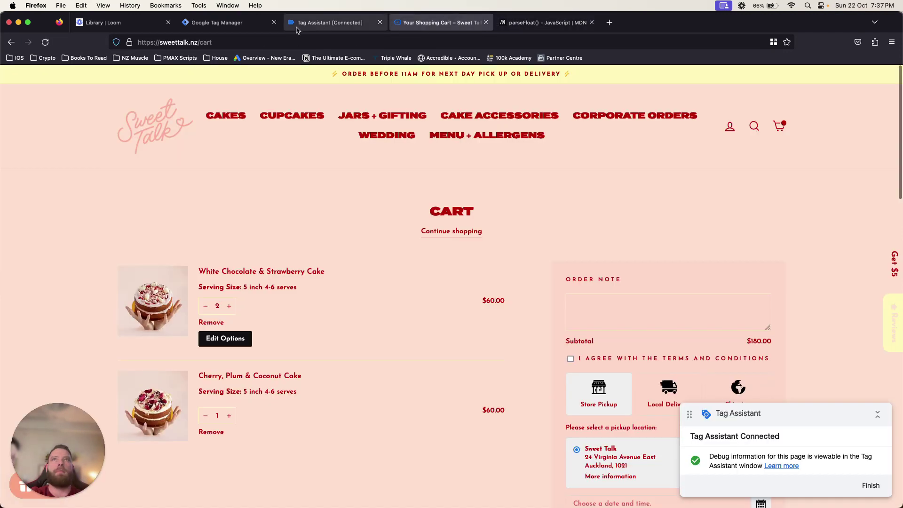
pyautogui.click(235, 22)
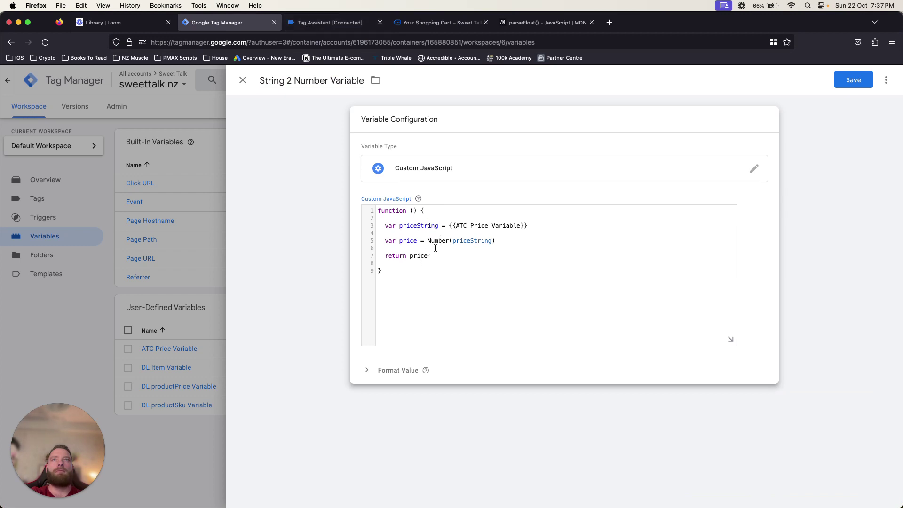
pyautogui.moveTo(427, 241); pyautogui.dragTo(497, 240)
pyautogui.press('super+v')
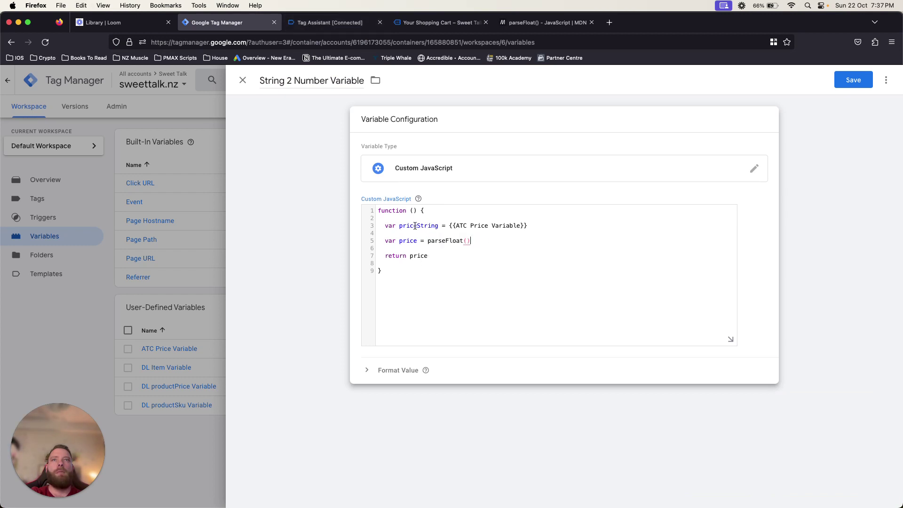
# Insert priceString as the argument of the parseFloat() call in the price declaration.
pyautogui.doubleClick(408, 226)
pyautogui.press('super+c')
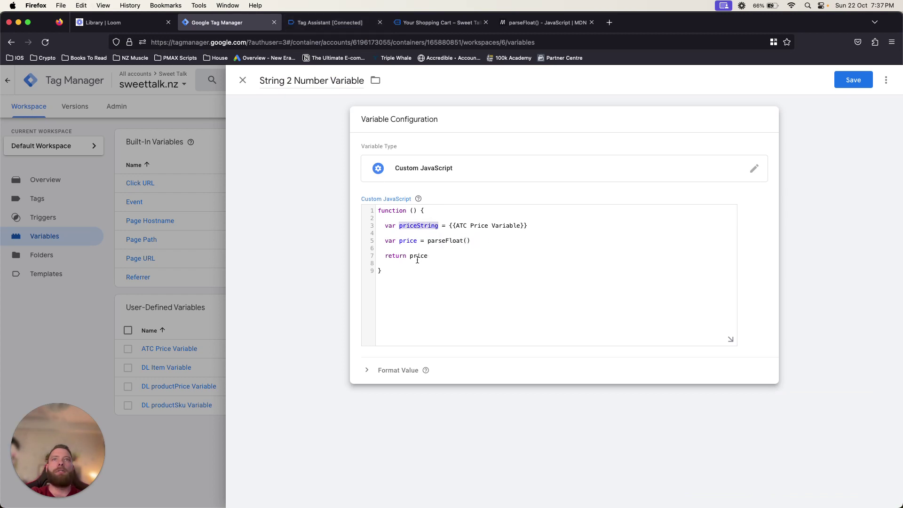
pyautogui.click(418, 260)
pyautogui.click(464, 240)
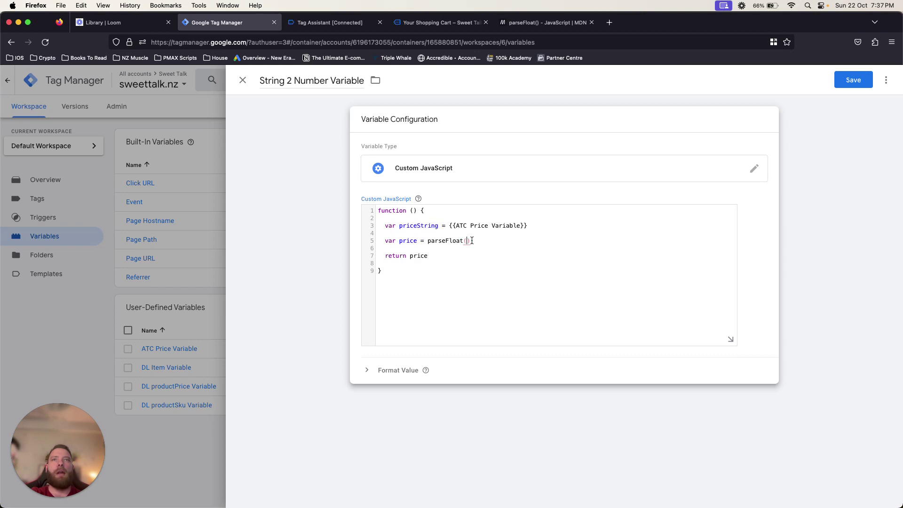
pyautogui.press('super+v')
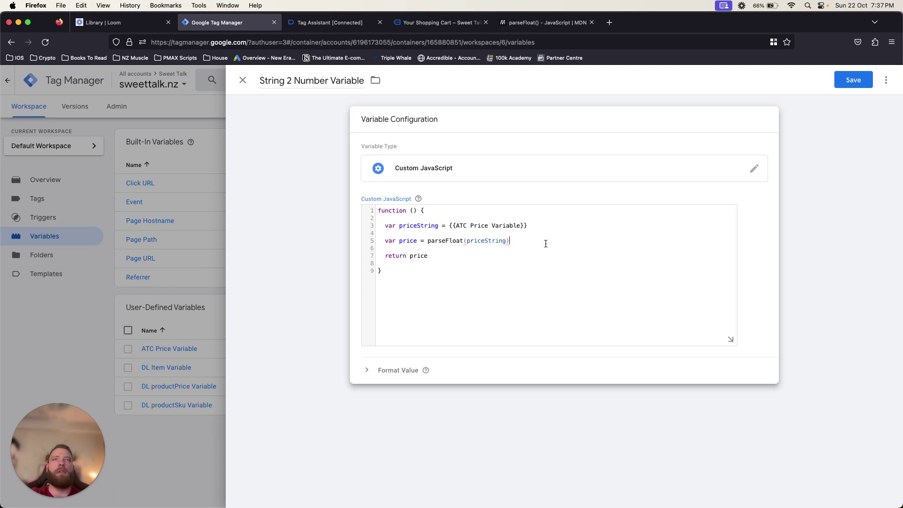
pyautogui.click(430, 255)
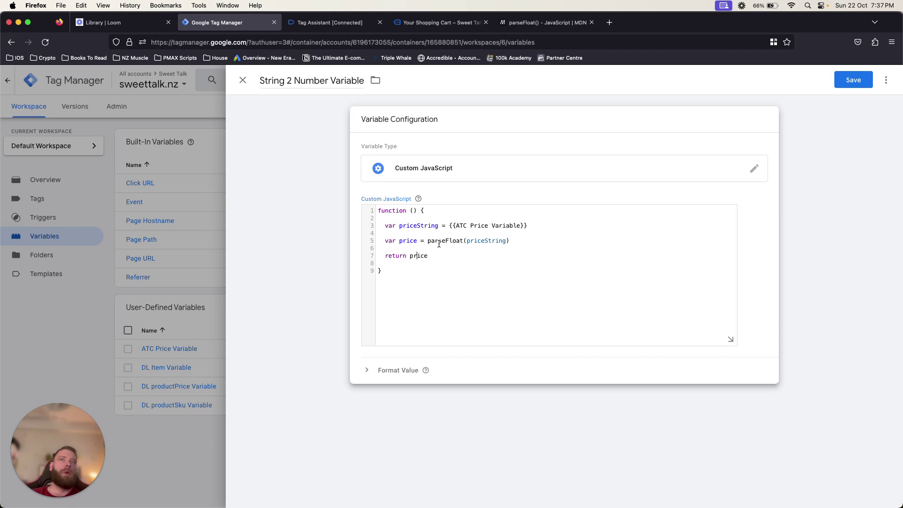
pyautogui.click(480, 240)
pyautogui.click(411, 242)
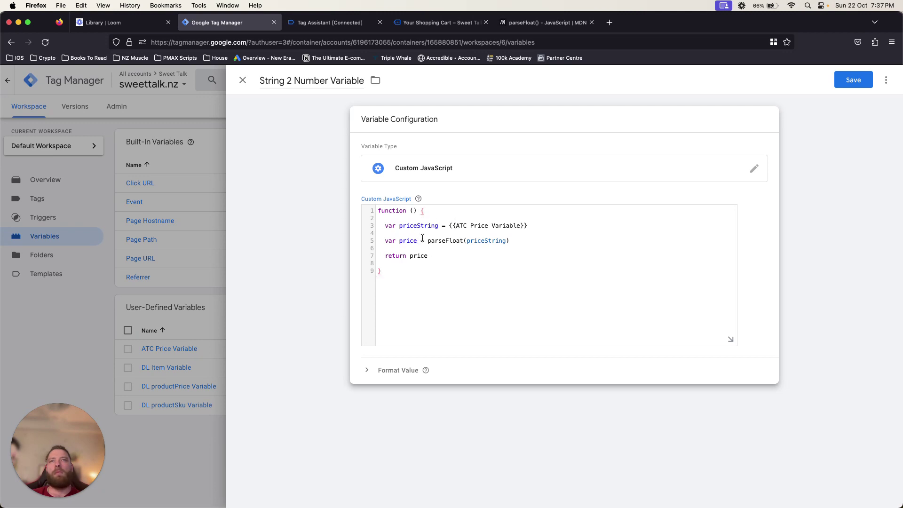
# Move {{ATC Price Variable}} directly into the parseFloat() call and delete the emptied priceString line.
pyautogui.moveTo(544, 226); pyautogui.dragTo(450, 228)
pyautogui.press('cmd+c')
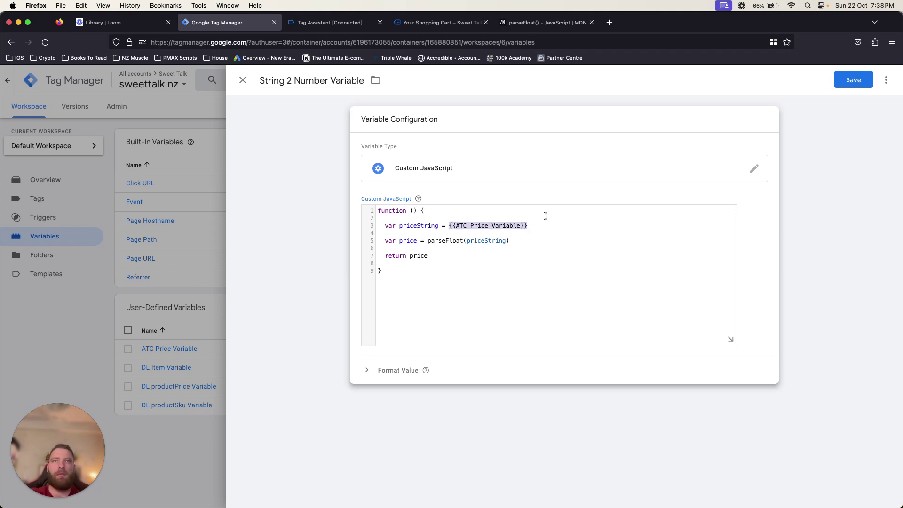
pyautogui.press('BackSpace')
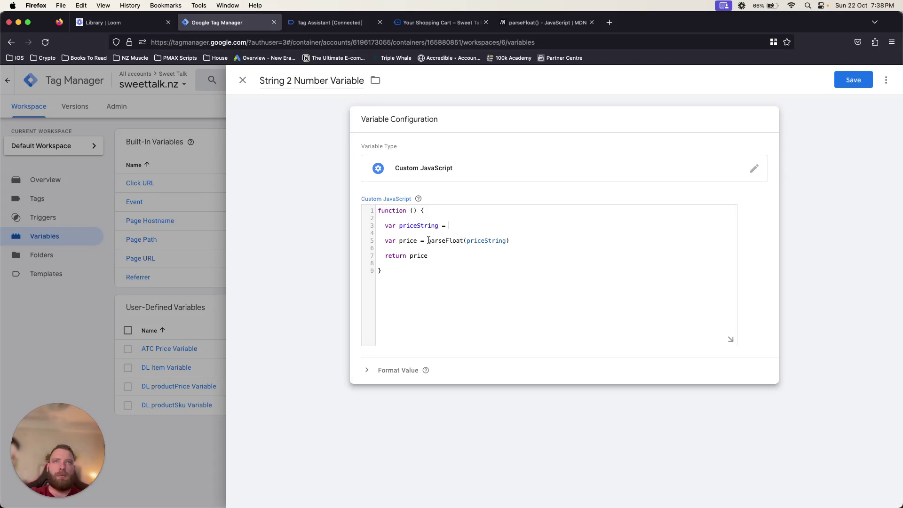
pyautogui.doubleClick(483, 240)
pyautogui.press('cmd+v')
pyautogui.moveTo(421, 232); pyautogui.dragTo(363, 216)
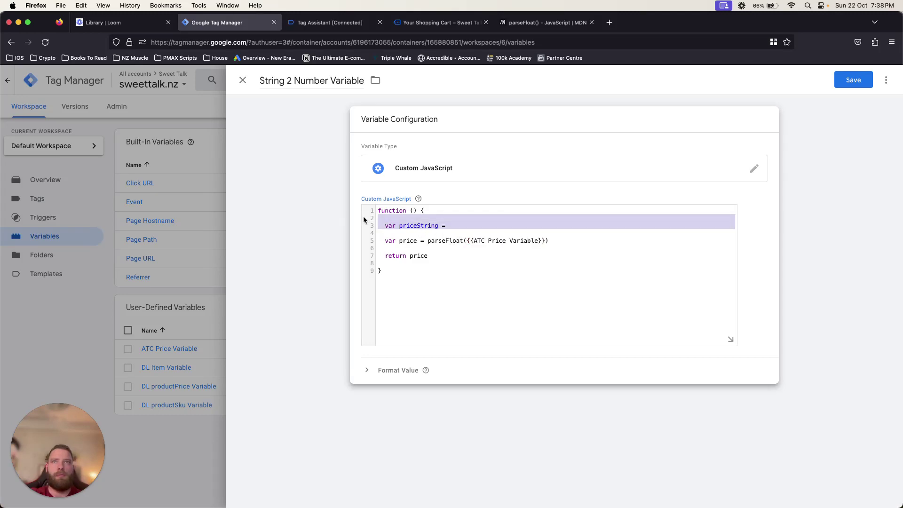
pyautogui.press('BackSpace')
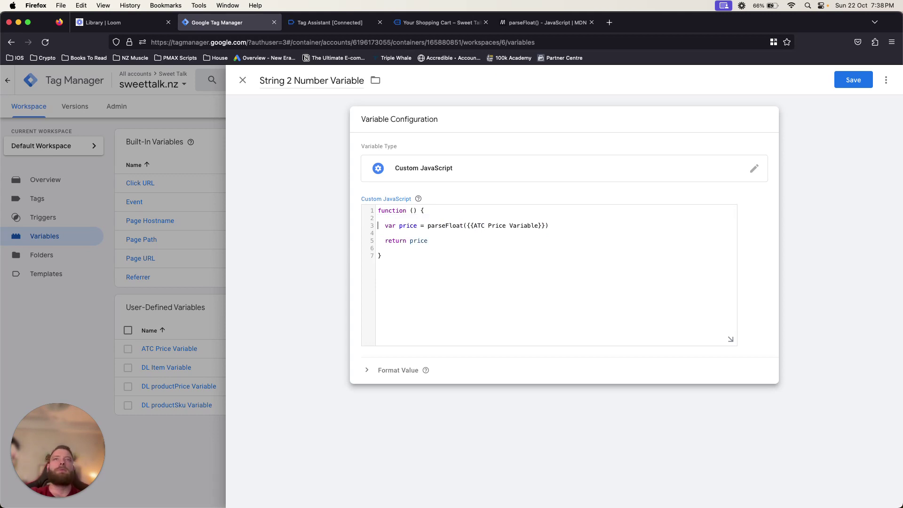
pyautogui.press('Right')
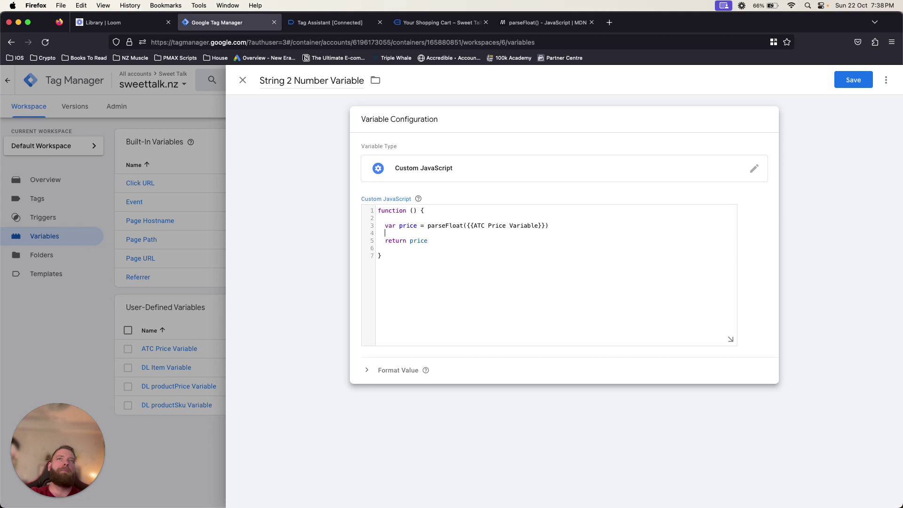
# Undo the edits that moved {{ATC Price Variable}} into parseFloat() and removed the priceString declaration.
pyautogui.press('super+z')
pyautogui.press('super+z')
pyautogui.press('super+z')
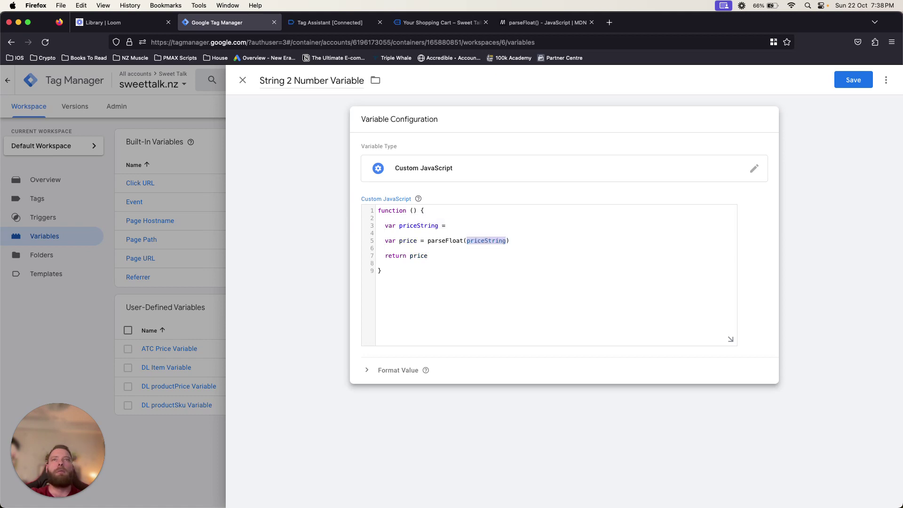
pyautogui.press('super+z')
pyautogui.press('Right')
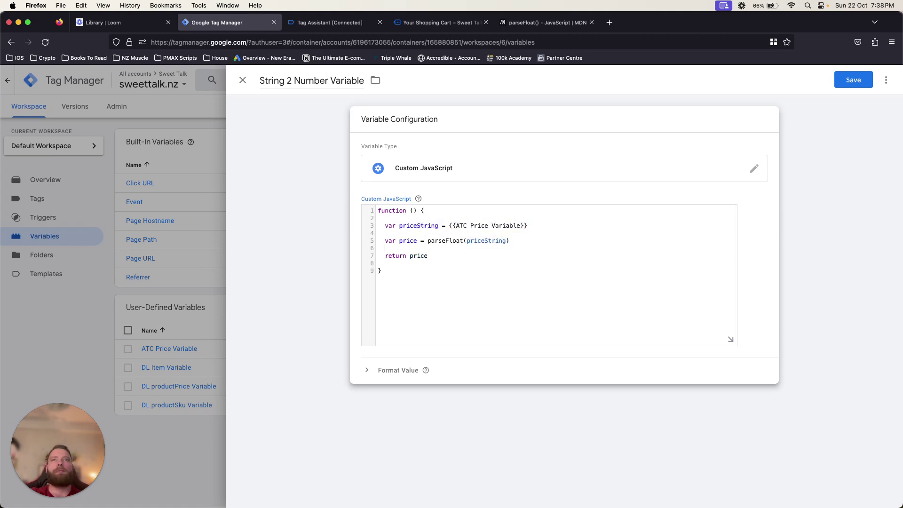
# Try changing the return statement to return priceString instead of price.
pyautogui.write('St')
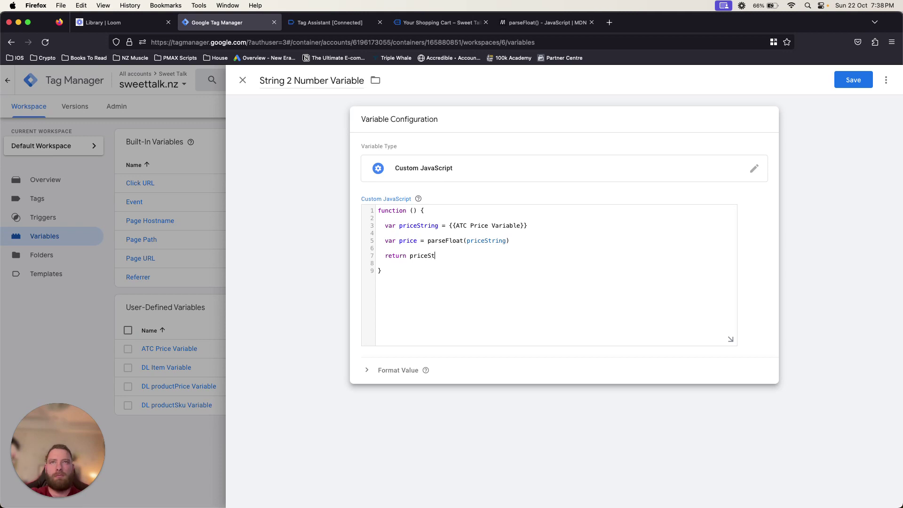
pyautogui.write('ring')
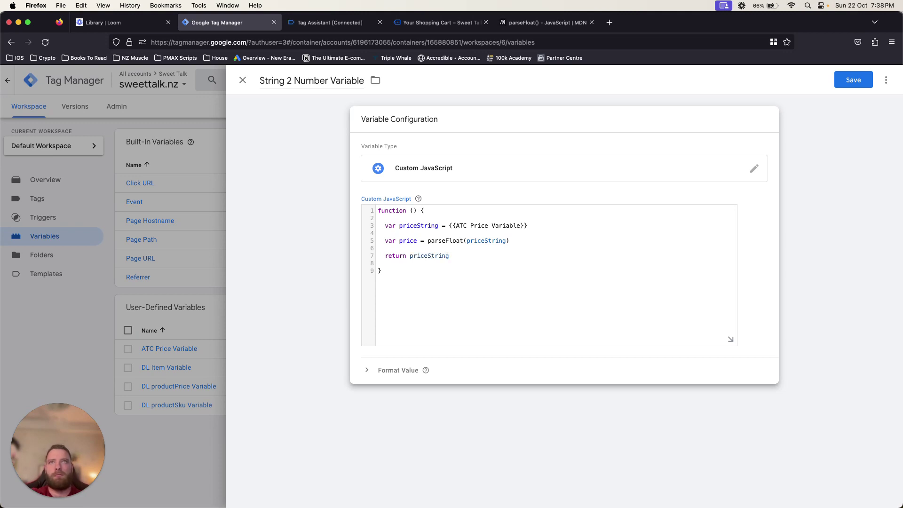
pyautogui.press('BackSpace')
pyautogui.press('BackSpace')
pyautogui.press('BackSpace')
pyautogui.press('BackSpace')
pyautogui.press('BackSpace')
pyautogui.press('BackSpace')
# Undo the code edits back to the priceString declaration followed by an unfinished var line.
pyautogui.press('super+z')
pyautogui.press('super+z')
pyautogui.press('super+z')
pyautogui.press('super+z')
pyautogui.press('super+z')
pyautogui.press('super+z')
pyautogui.press('super+z')
pyautogui.press('super+z')
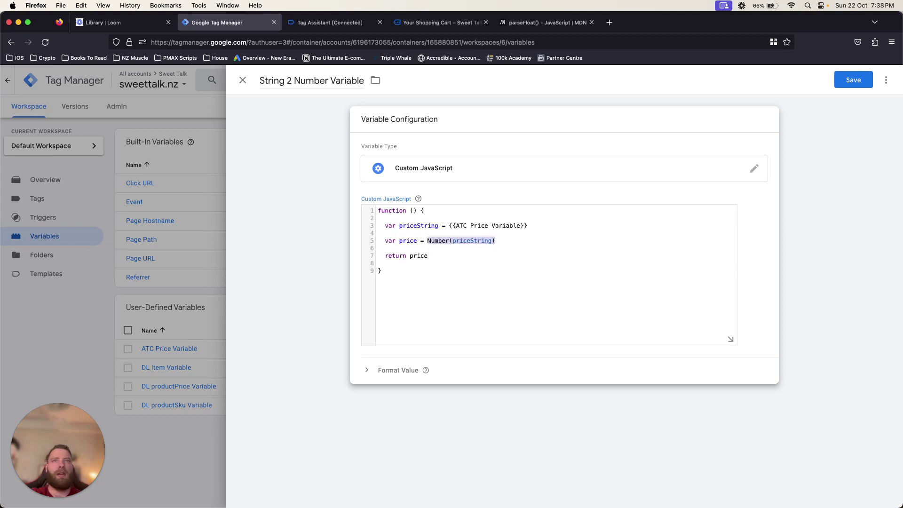
pyautogui.press('super+z')
pyautogui.press('super+z')
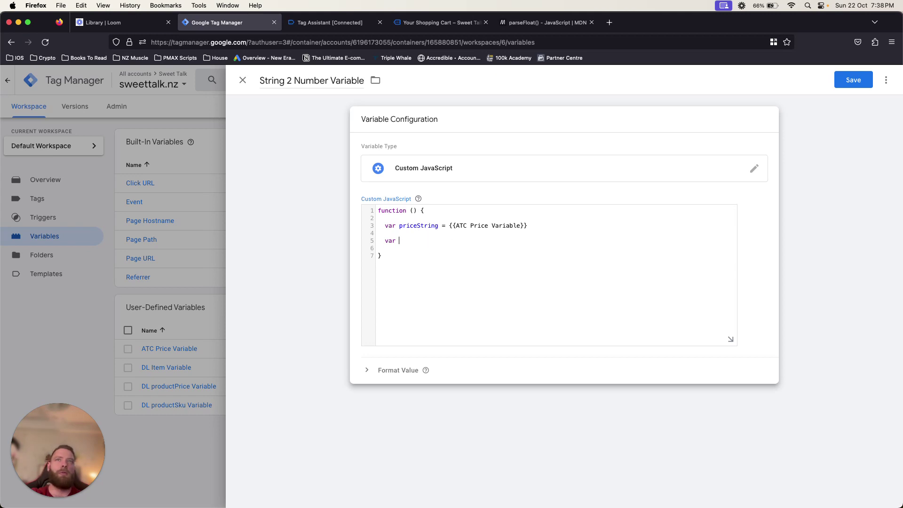
# Clear the unfinished line beneath the priceString declaration, leaving blank lines before the closing brace.
pyautogui.press('Return')
pyautogui.press('Return')
pyautogui.press('Up')
pyautogui.write('Num')
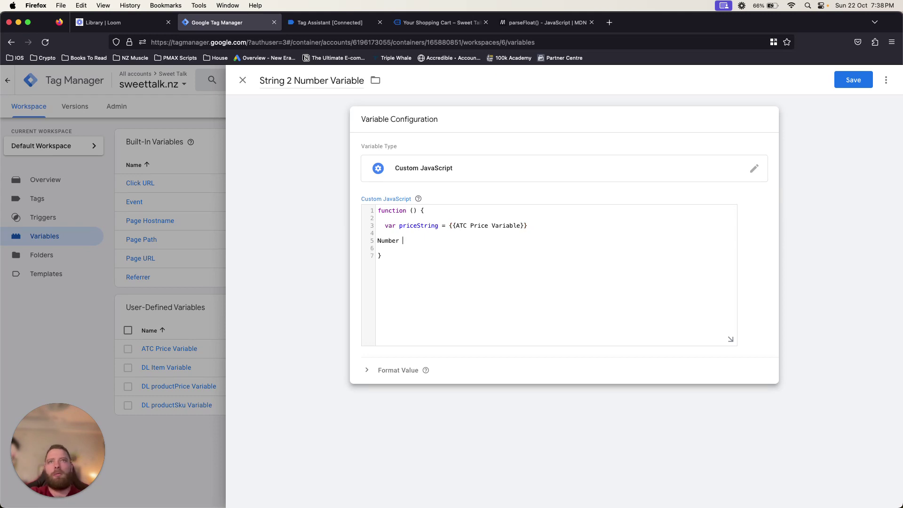
pyautogui.hotkey('shift', 'Up')
pyautogui.hotkey('shift', 'Right')
pyautogui.press('super+x')
pyautogui.press('Up')
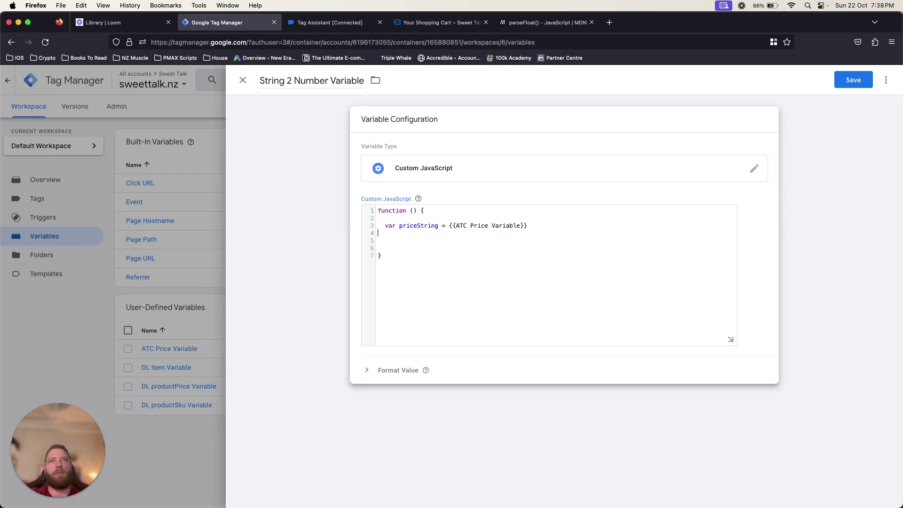
pyautogui.press('Left')
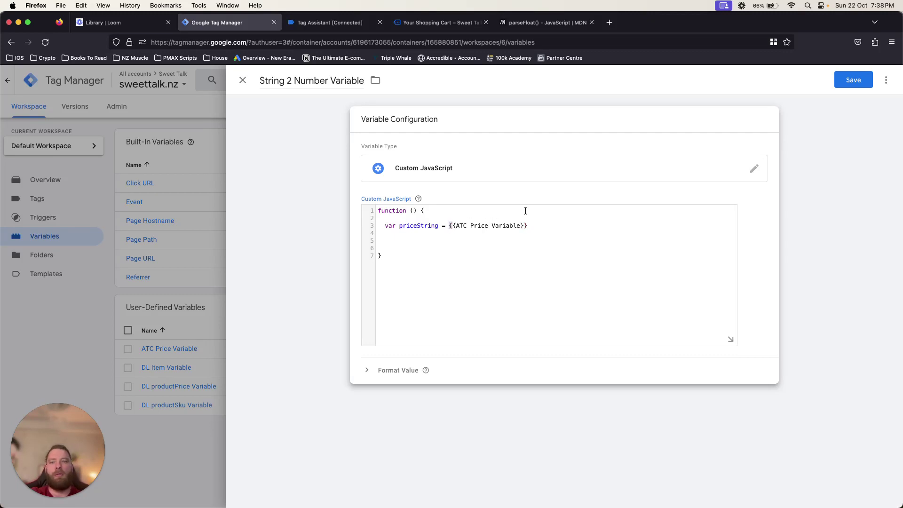
# Wrap {{ATC Price Variable}} in Number( ) in the priceString declaration.
pyautogui.click(449, 225)
pyautogui.write('Number')
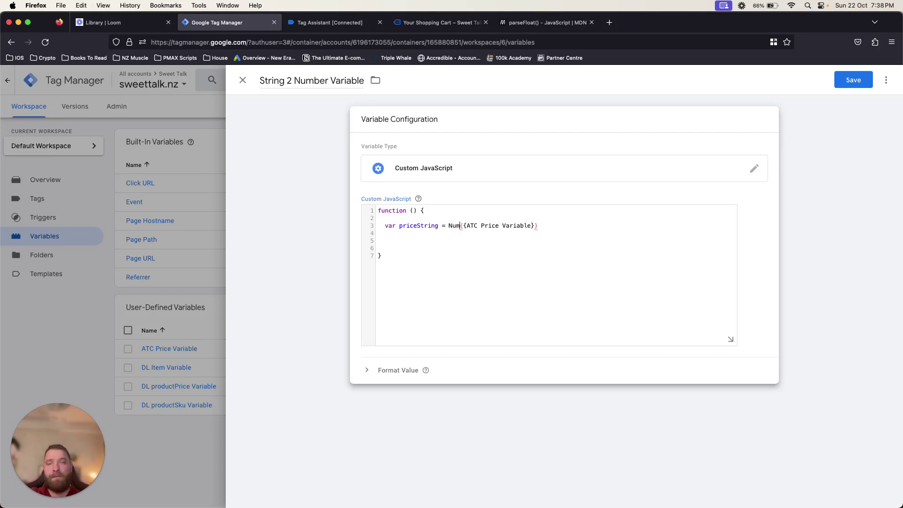
pyautogui.write('(')
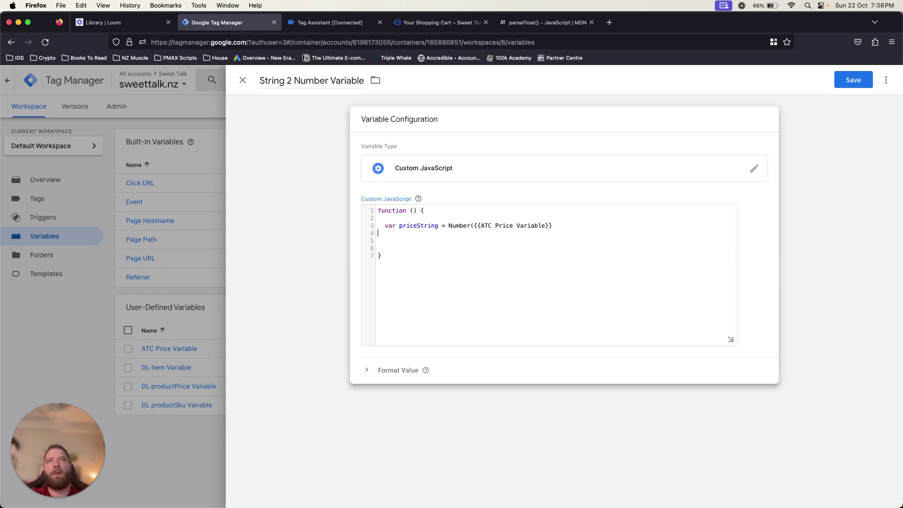
pyautogui.press('End')
pyautogui.write(')')
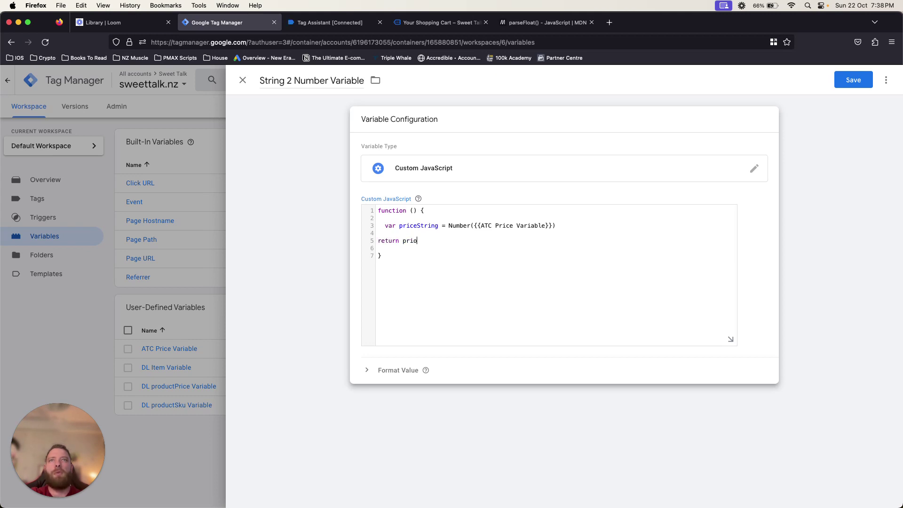
# Add the line "return priceString" below the declaration, before the closing brace.
pyautogui.write('roin')
pyautogui.press('BackSpace')
pyautogui.write('ing')
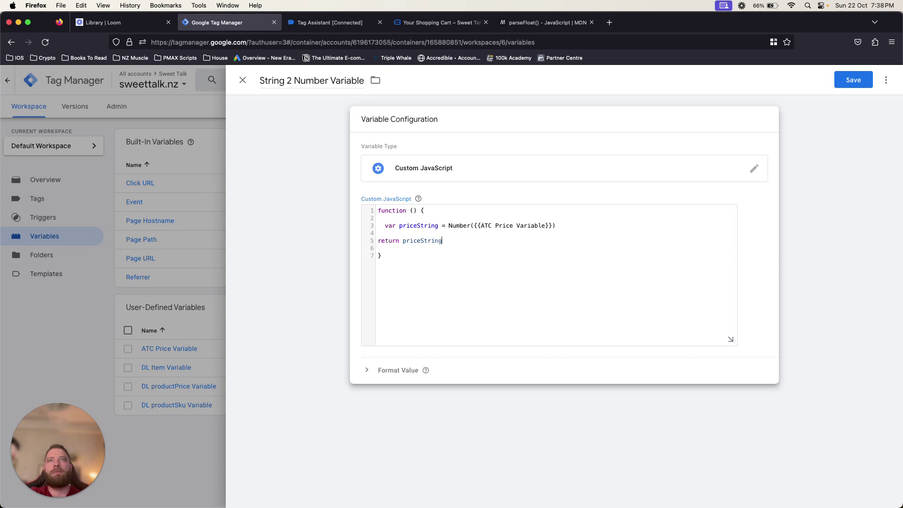
# Rename priceString to priceNumber in both the variable declaration and the return line of the custom JavaScript.
pyautogui.doubleClick(409, 225)
pyautogui.write('priceNumbver')
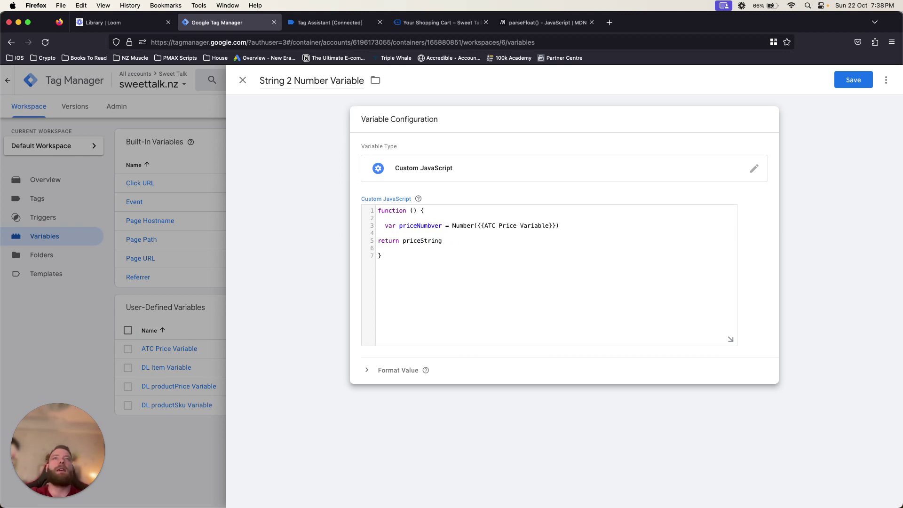
pyautogui.press('BackSpace')
pyautogui.press('BackSpace')
pyautogui.press('BackSpace')
pyautogui.write('er')
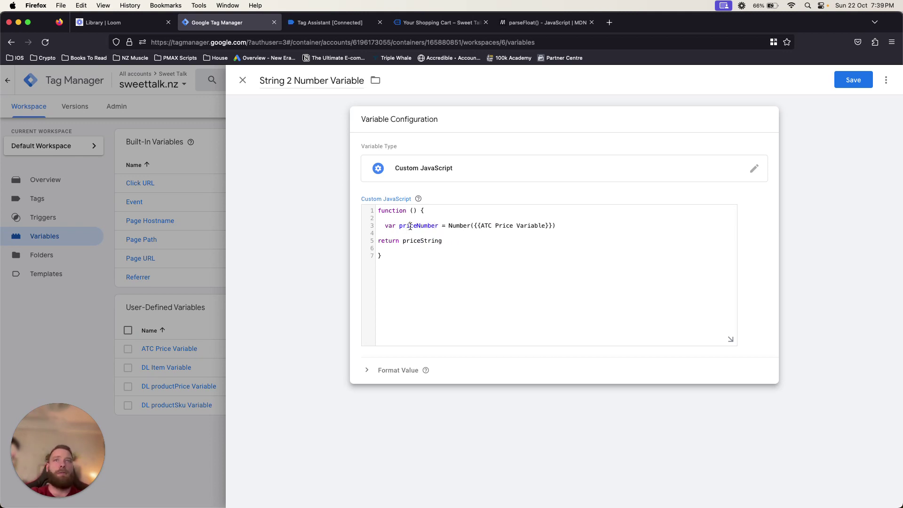
pyautogui.doubleClick(410, 226)
pyautogui.hotkey('ctrl', 'c')
pyautogui.doubleClick(423, 241)
pyautogui.hotkey('ctrl', 'v')
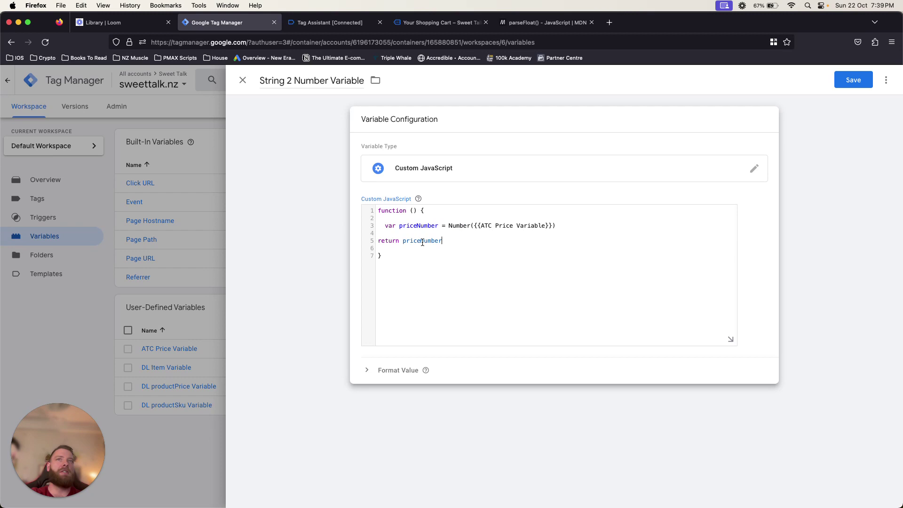
pyautogui.click(383, 253)
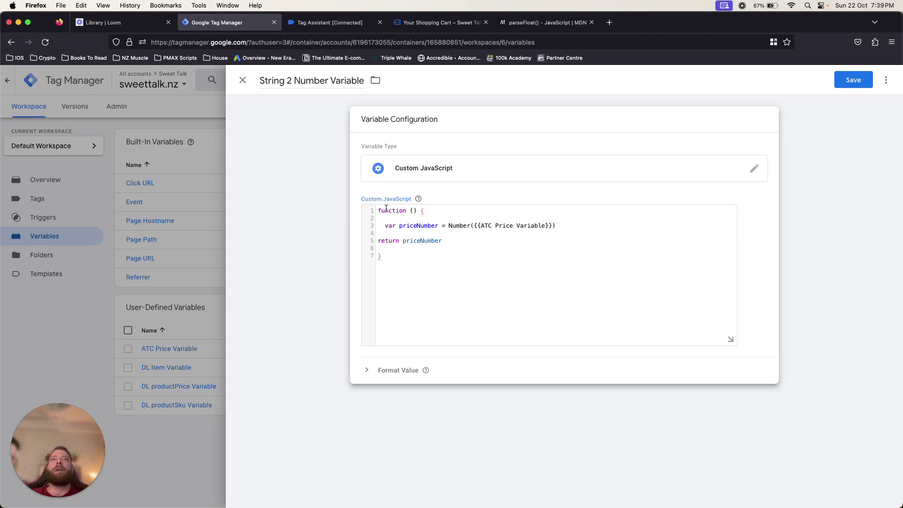
# Review the Number({{ATC Price Variable}}) expression and the return line, and save the String 2 Number Variable.
pyautogui.moveTo(399, 226); pyautogui.dragTo(473, 227)
pyautogui.click(442, 227)
pyautogui.click(555, 225)
pyautogui.write(')')
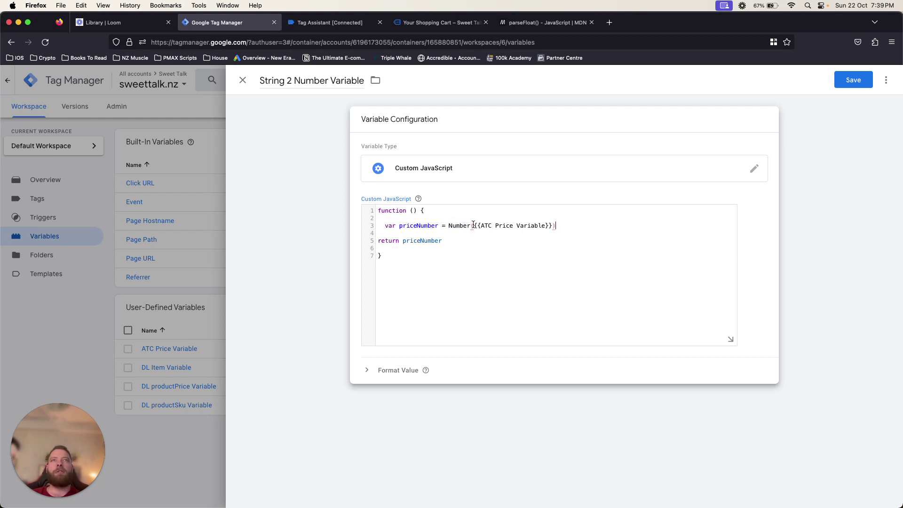
pyautogui.moveTo(474, 225); pyautogui.dragTo(551, 226)
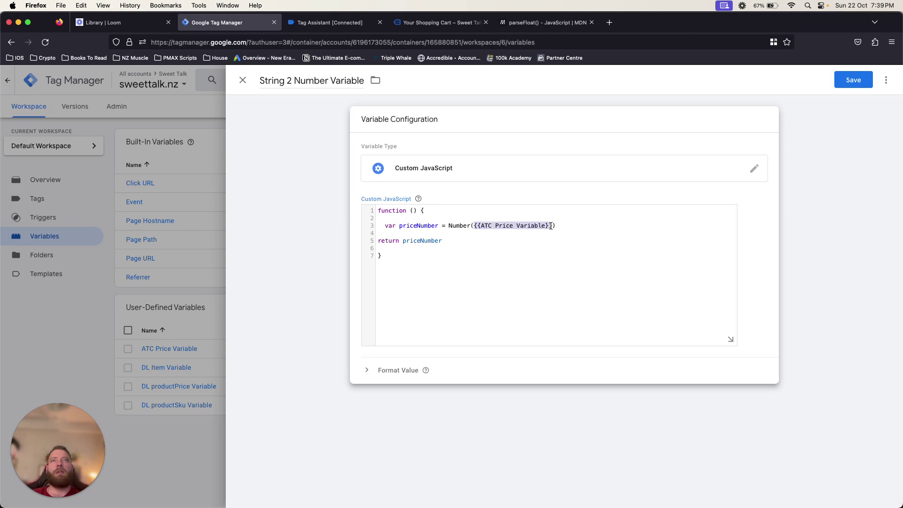
pyautogui.doubleClick(421, 240)
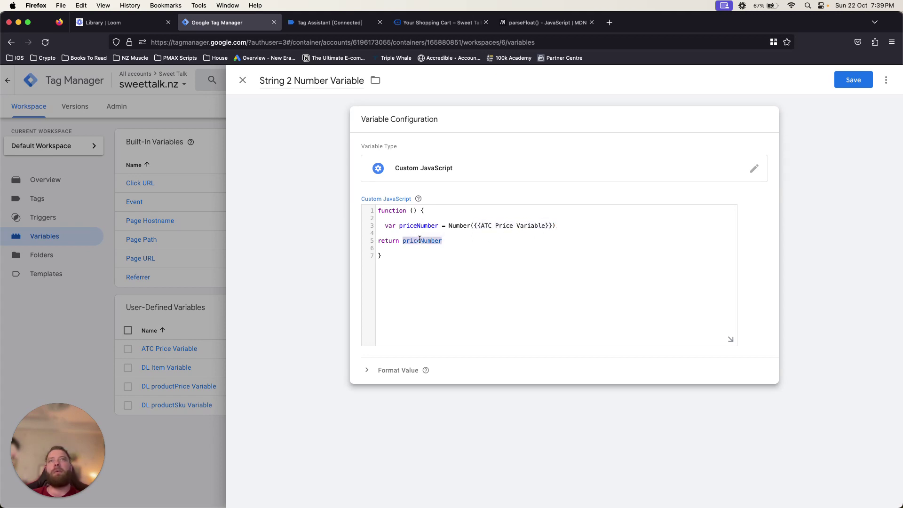
pyautogui.click(387, 255)
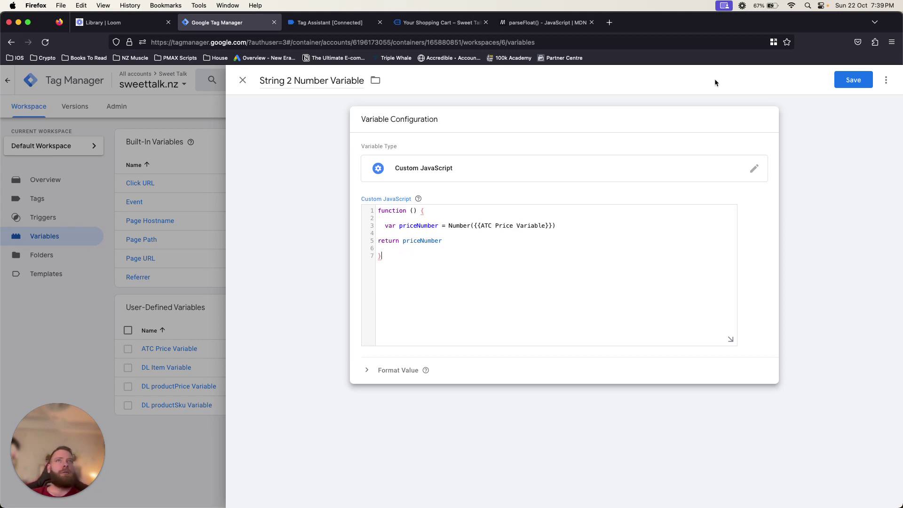
pyautogui.click(854, 80)
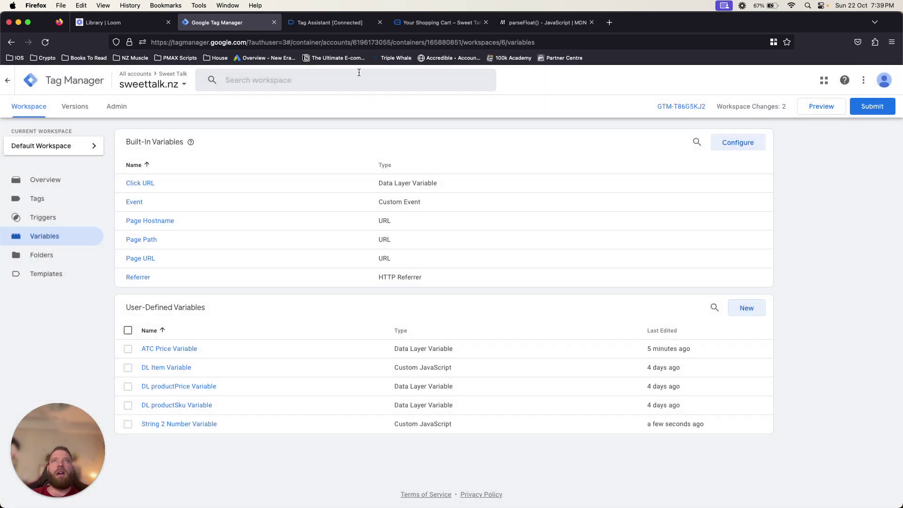
# Close the old Tag Assistant, cart and parseFloat pages, and start a fresh container preview connected to the shop site.
pyautogui.click(380, 22)
pyautogui.click(380, 22)
pyautogui.click(380, 22)
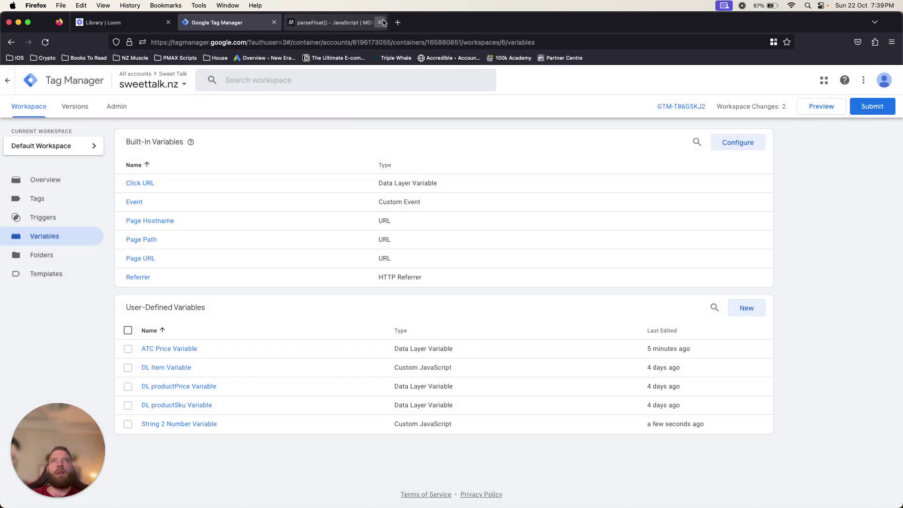
pyautogui.click(822, 106)
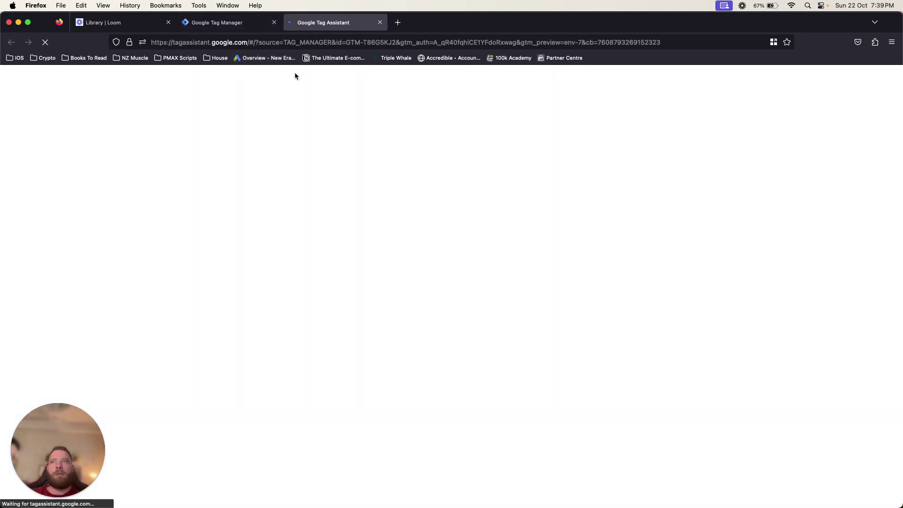
pyautogui.click(435, 315)
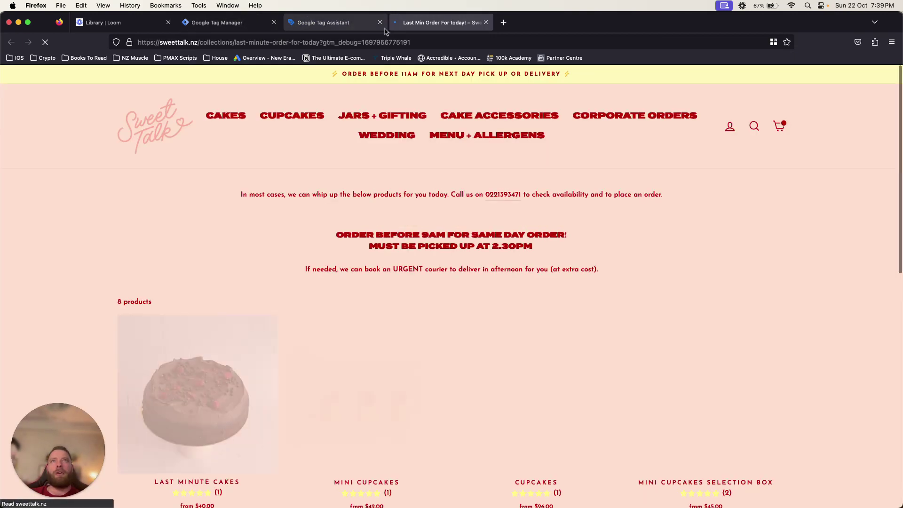
# Open the Cupcakes product from the Classic Cupcakes collection and add the 4 Cupcakes size to the cart.
pyautogui.moveTo(292, 115)
pyautogui.click(272, 143)
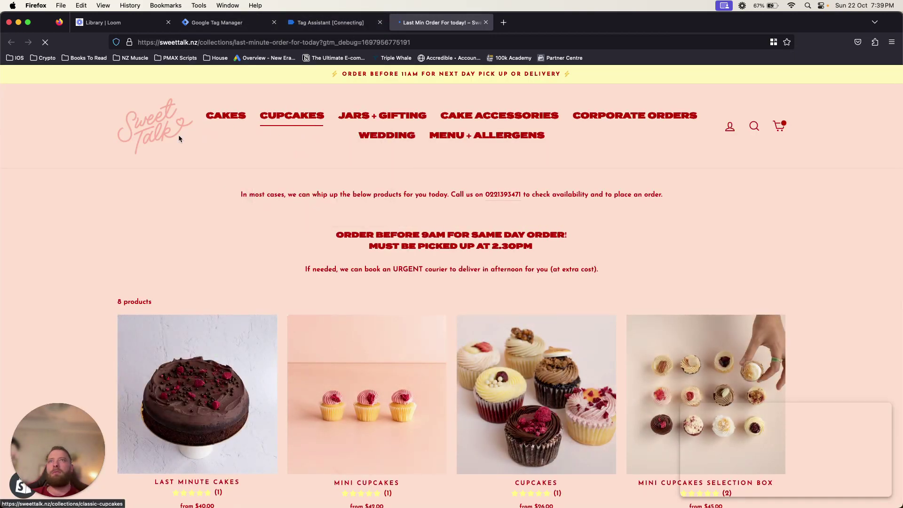
pyautogui.scroll(-6, 282, 298)
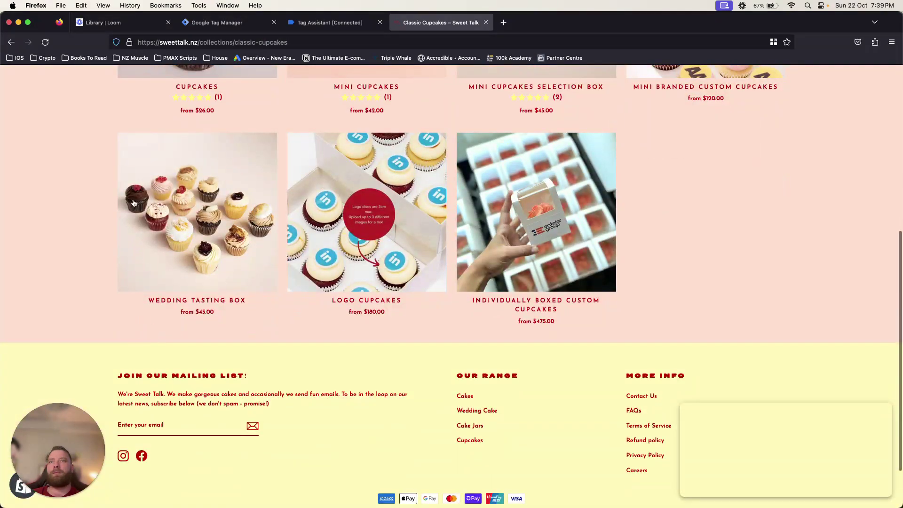
pyautogui.scroll(3, 181, 200)
pyautogui.click(192, 175)
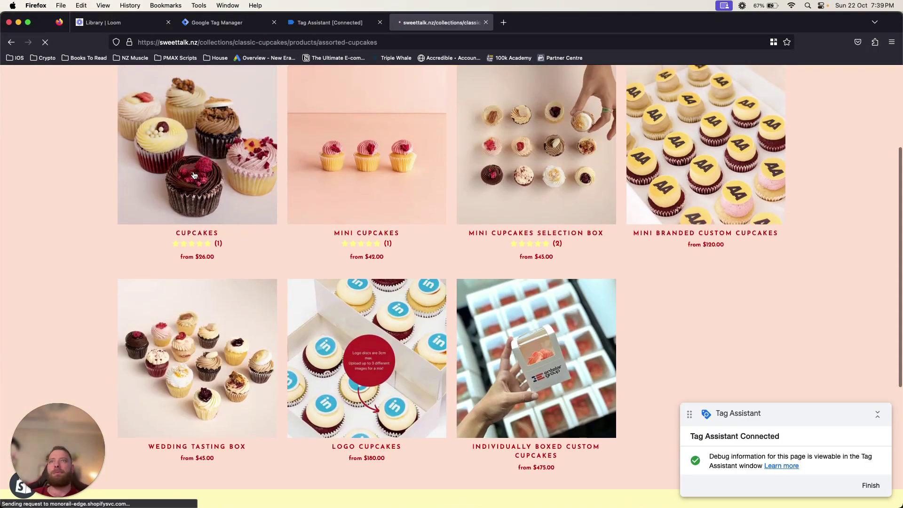
pyautogui.scroll(-6, 584, 242)
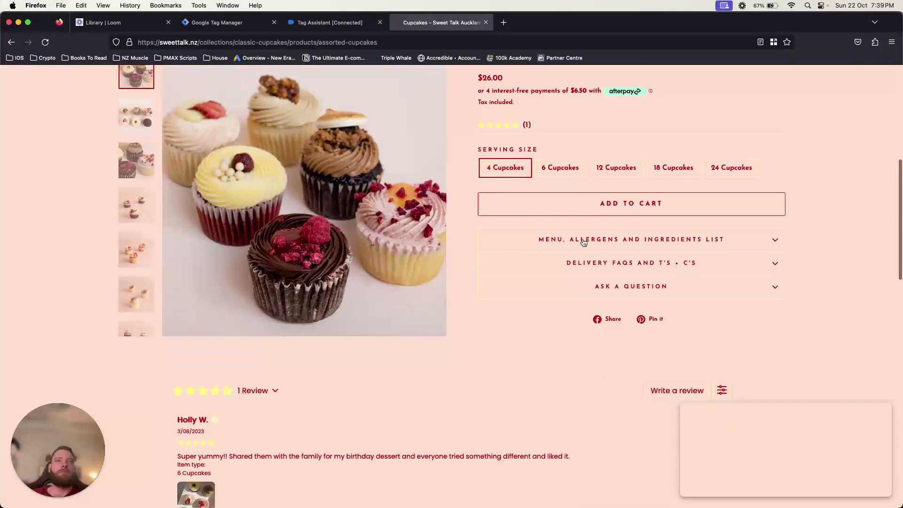
pyautogui.click(607, 206)
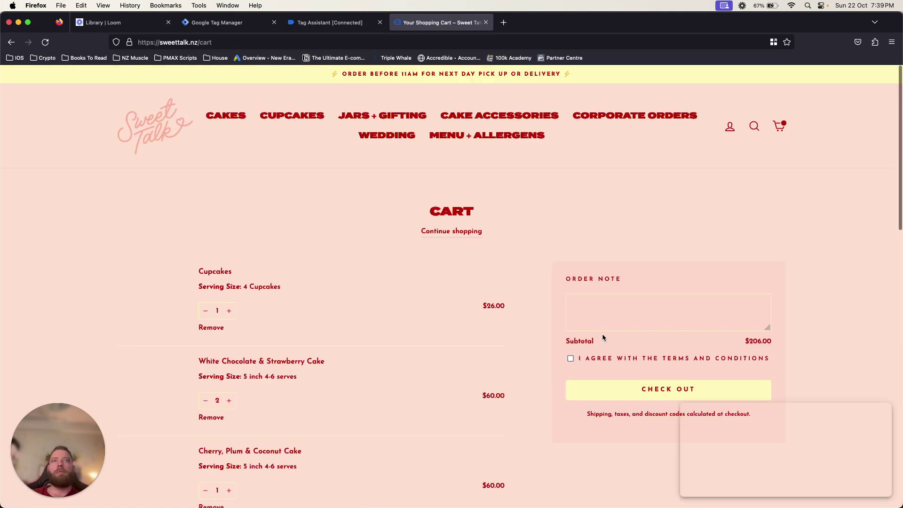
# Switch to Tag Assistant, dismiss the connection dialog and check the event list for an add_to_cart event.
pyautogui.click(331, 29)
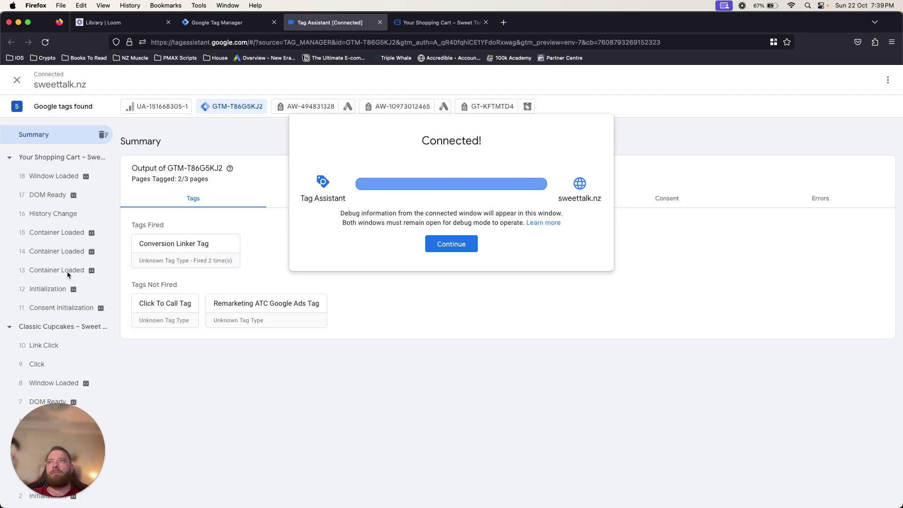
pyautogui.click(469, 243)
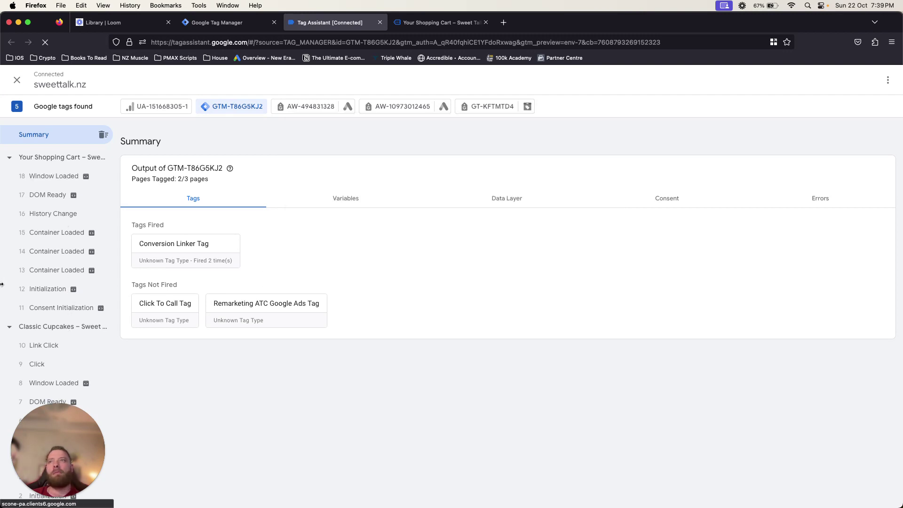
pyautogui.scroll(-1, 75, 295)
pyautogui.scroll(1, 90, 343)
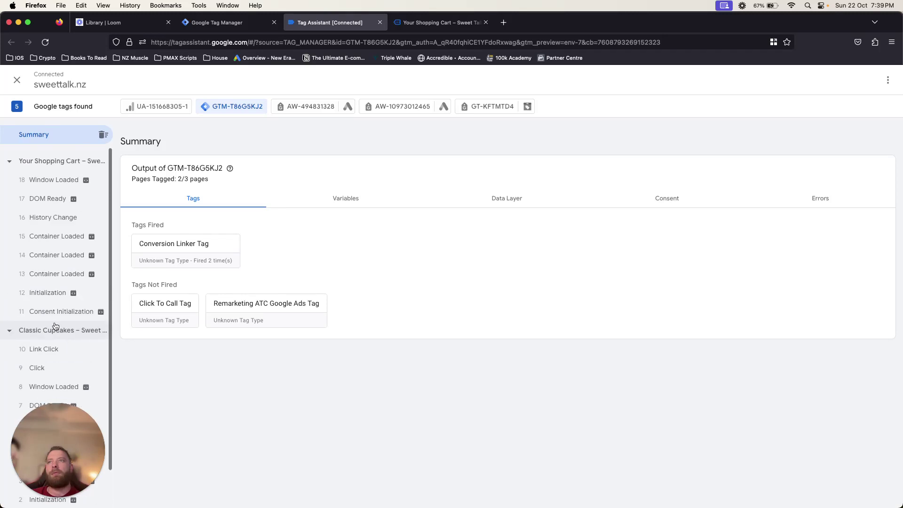
# Return to the shop, open White Chocolate & Strawberry Cake from Classic Cakes and add the 5 inch size to the cart.
pyautogui.click(436, 22)
pyautogui.moveTo(264, 116)
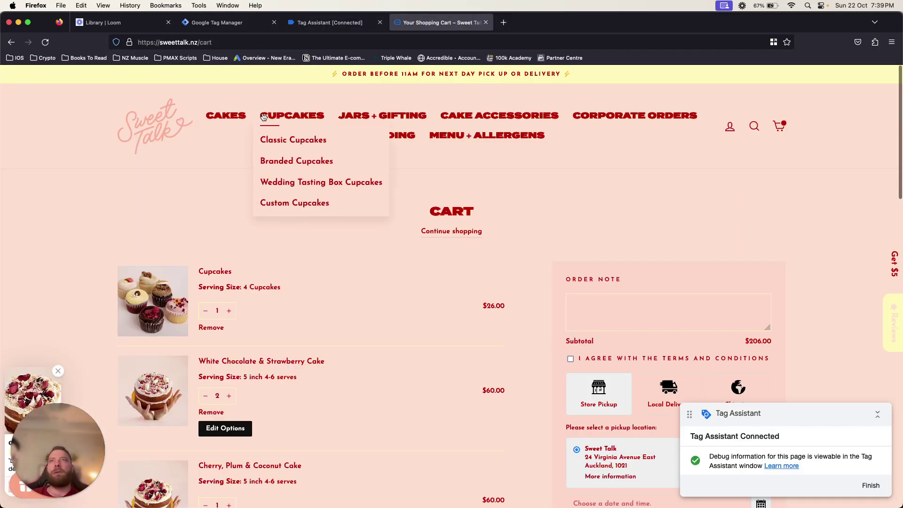
pyautogui.moveTo(226, 115)
pyautogui.click(226, 142)
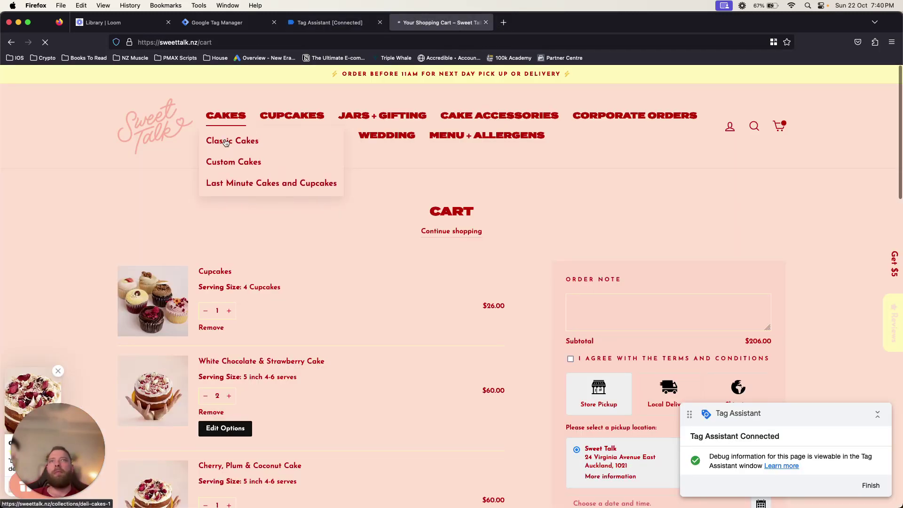
pyautogui.scroll(-6, 213, 161)
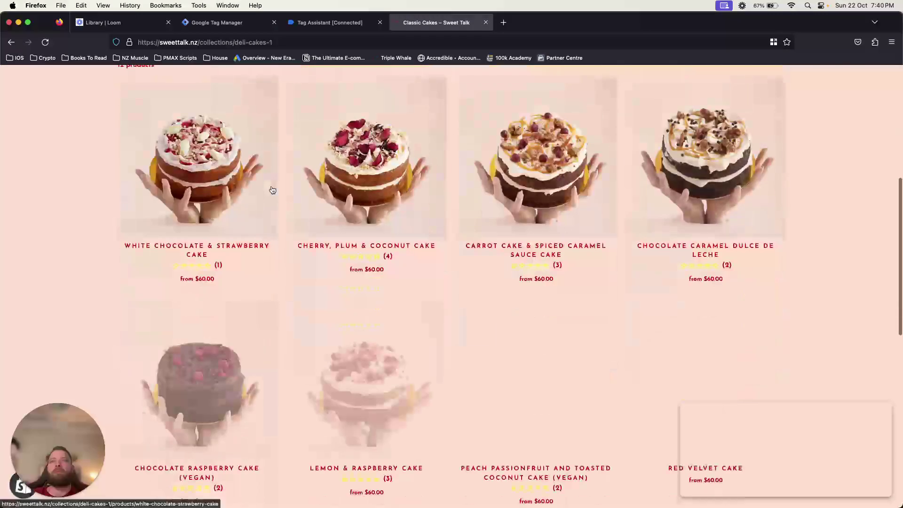
pyautogui.click(213, 161)
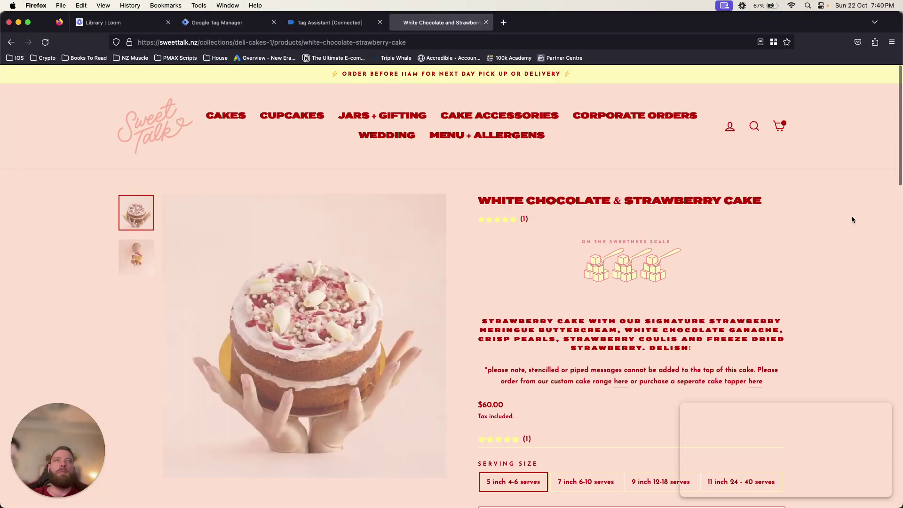
pyautogui.scroll(-5, 708, 213)
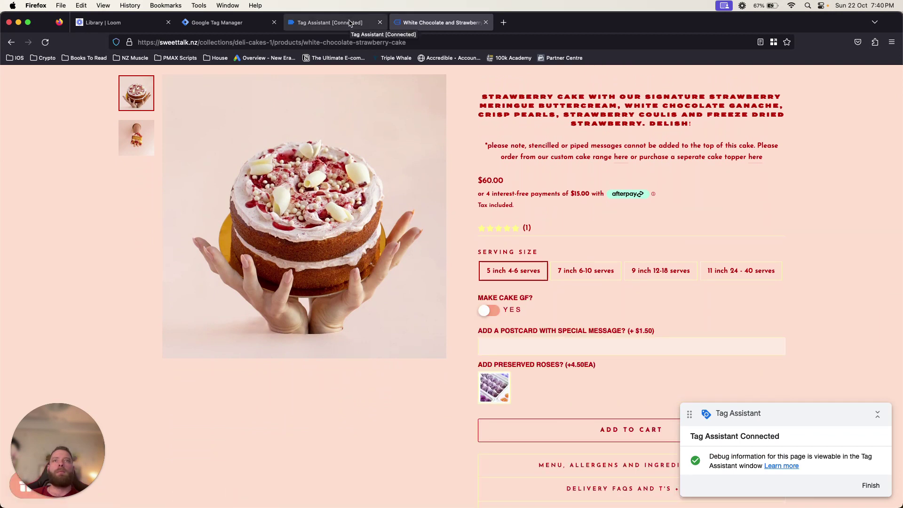
pyautogui.scroll(-4, 630, 170)
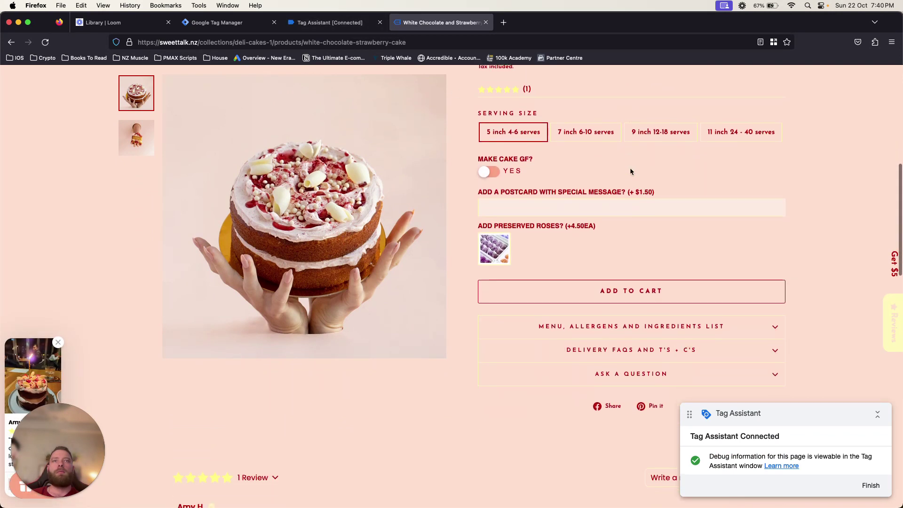
pyautogui.click(629, 260)
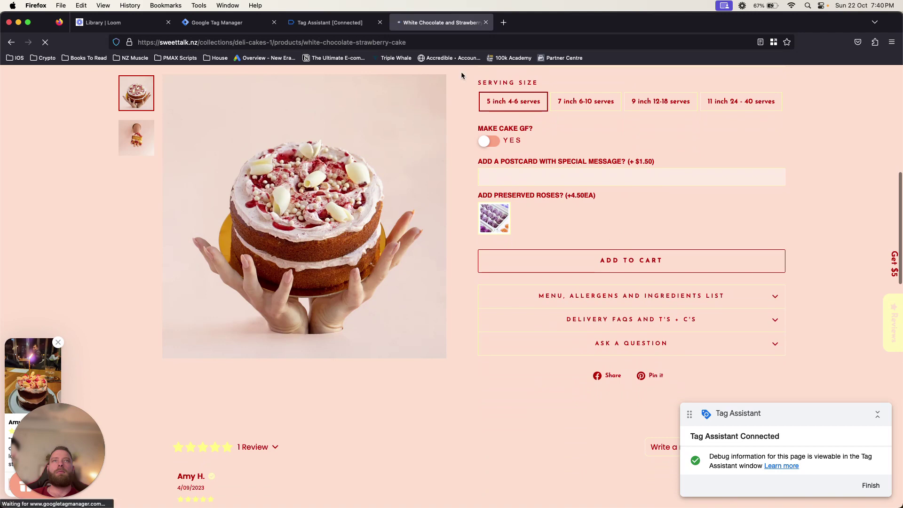
# In Tag Assistant, inspect the add_to_cart event's variables, comparing the value and return type of ATC Price Variable and String 2 Number Variable.
pyautogui.click(353, 28)
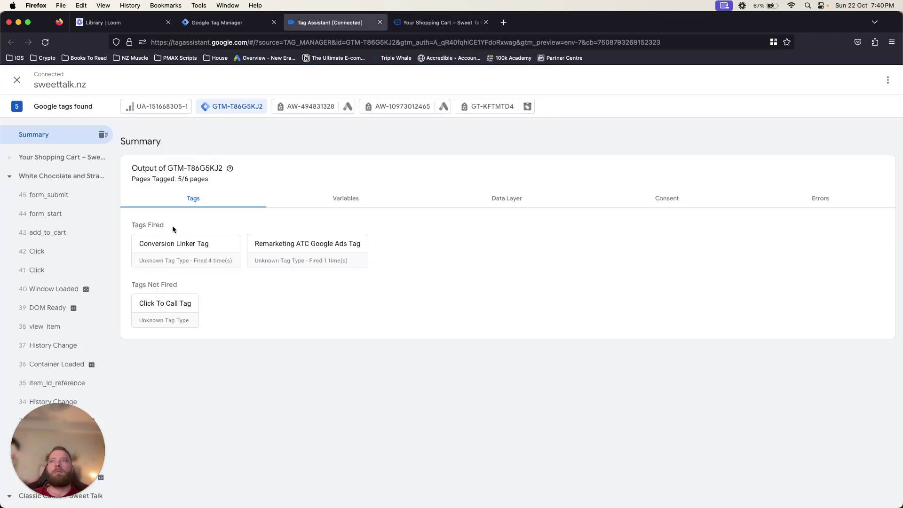
pyautogui.click(61, 233)
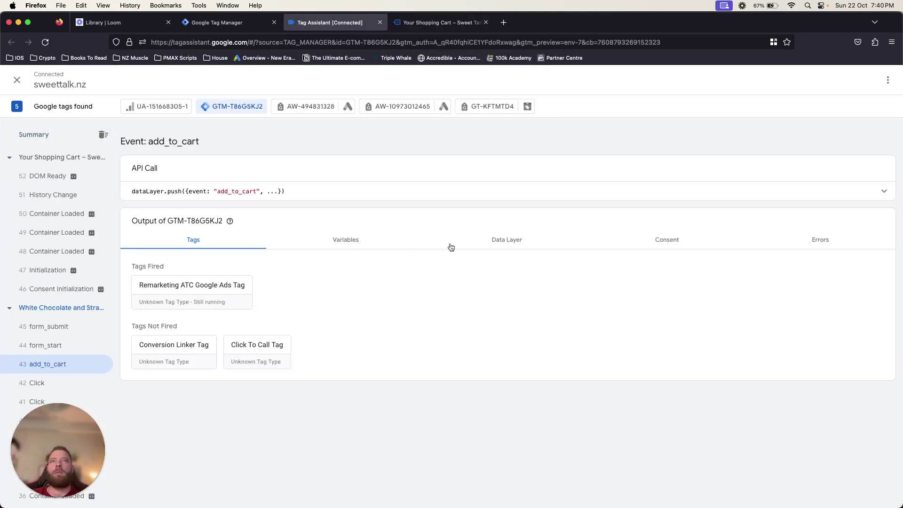
pyautogui.click(373, 242)
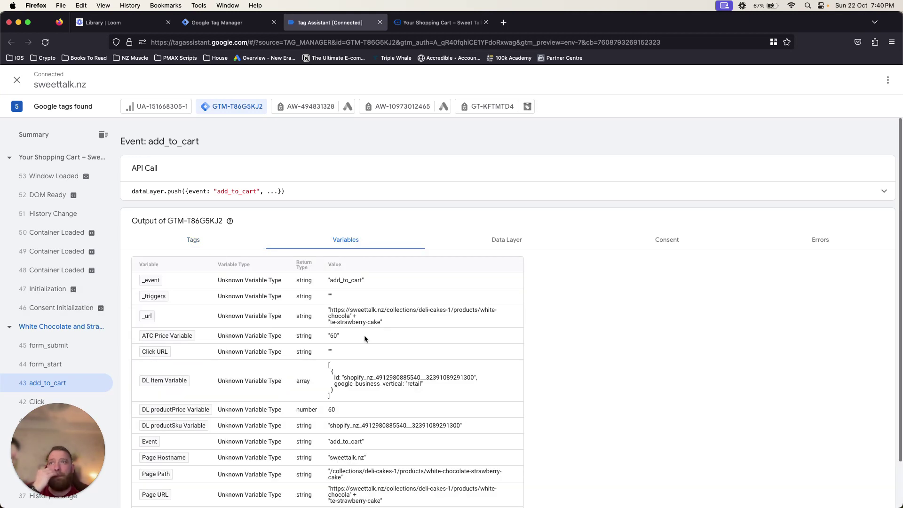
pyautogui.scroll(-2, 414, 336)
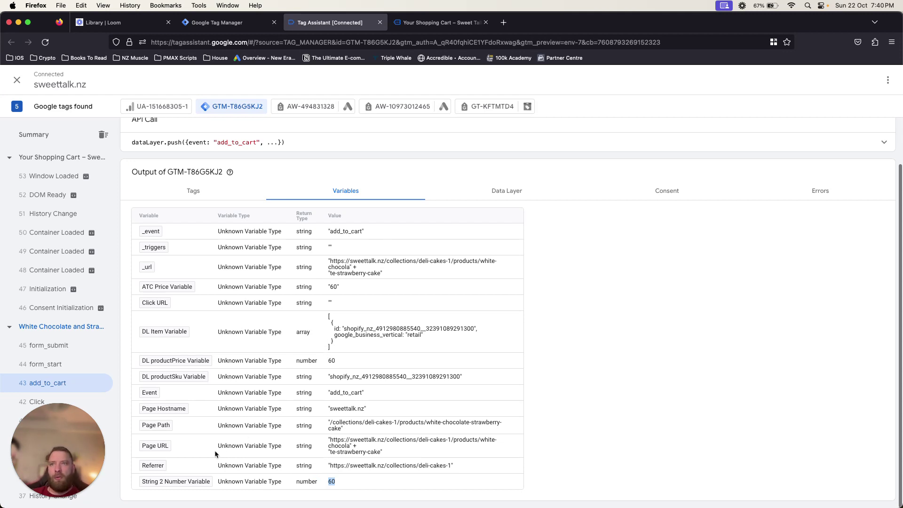
pyautogui.tripleClick(334, 287)
pyautogui.doubleClick(335, 484)
pyautogui.moveTo(317, 483); pyautogui.dragTo(298, 482)
pyautogui.click(296, 482)
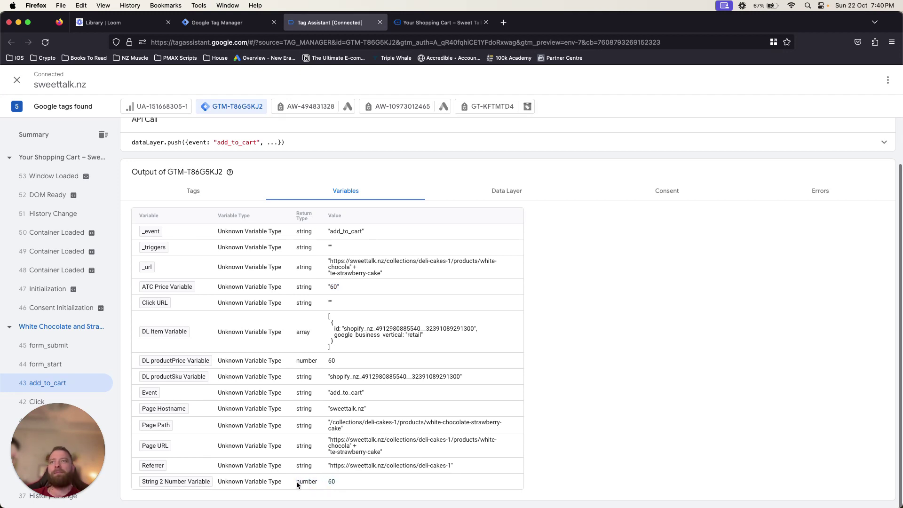
# Switch back to Google Tag Manager and open the Remarketing ATC Google Ads Tag's configuration.
pyautogui.click(242, 22)
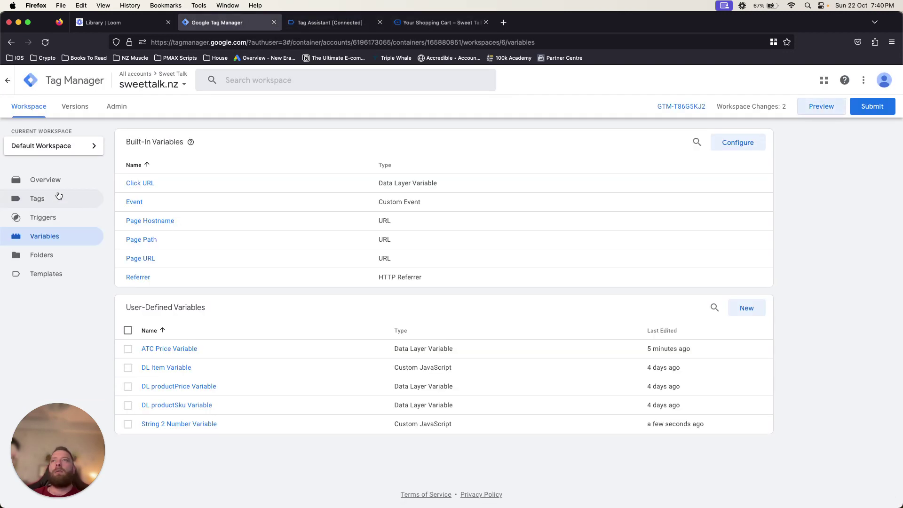
pyautogui.click(83, 201)
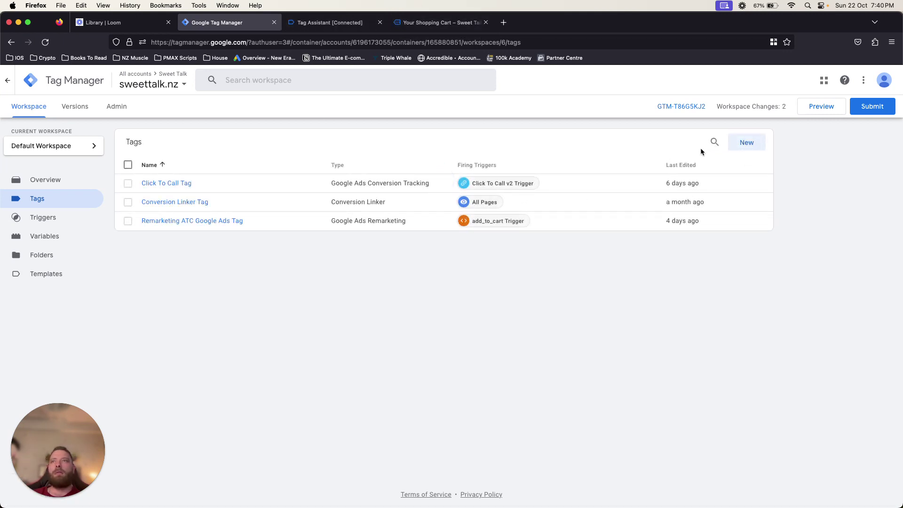
pyautogui.click(217, 221)
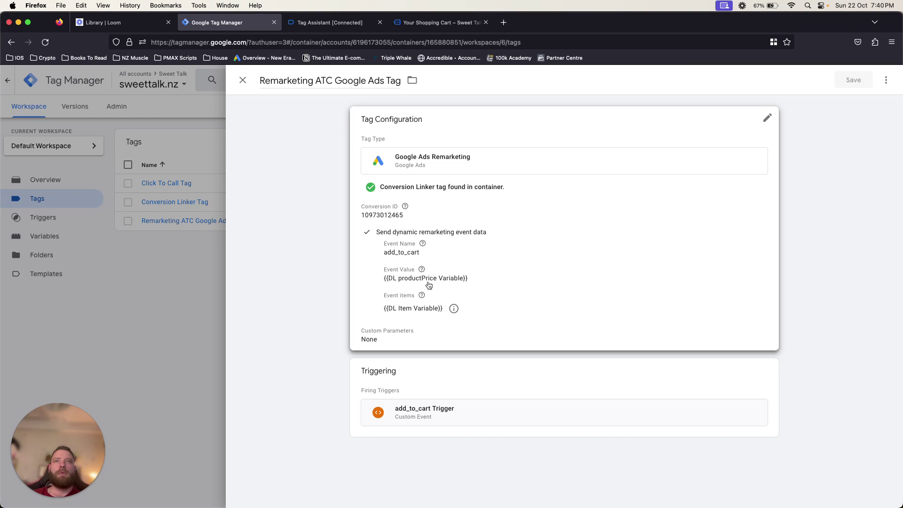
# Examine the Remarketing ATC tag's Event Value variable, then check DL productPrice Variable's return type and value in Tag Assistant.
pyautogui.click(429, 284)
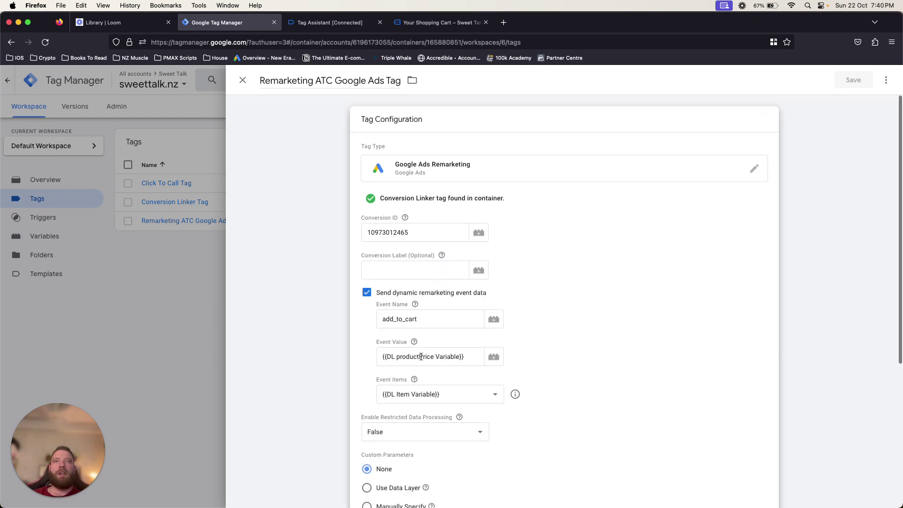
pyautogui.moveTo(465, 354); pyautogui.dragTo(406, 356)
pyautogui.click(633, 300)
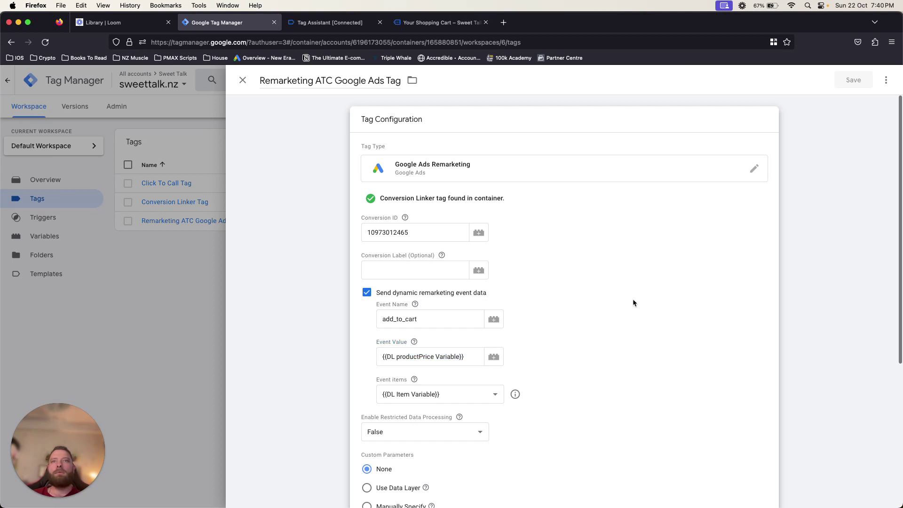
pyautogui.click(433, 29)
pyautogui.click(328, 26)
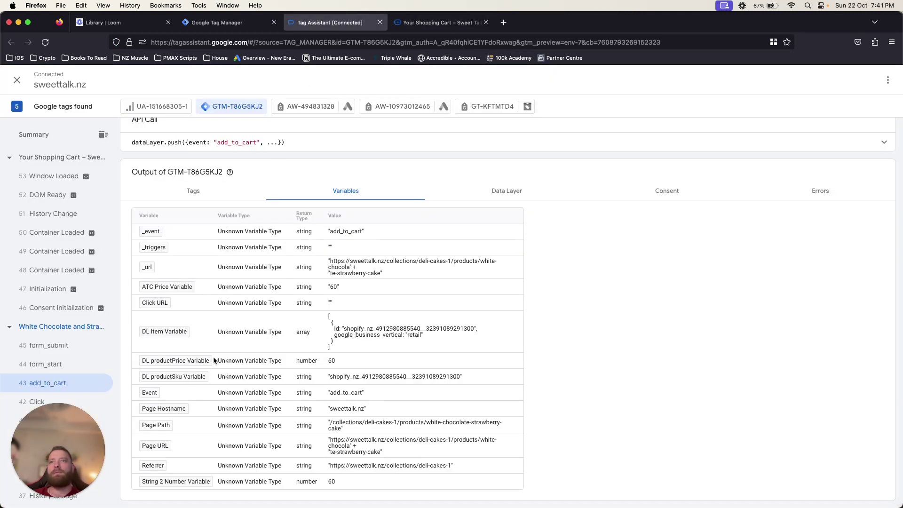
pyautogui.moveTo(220, 361); pyautogui.dragTo(151, 361)
pyautogui.moveTo(280, 363); pyautogui.dragTo(233, 363)
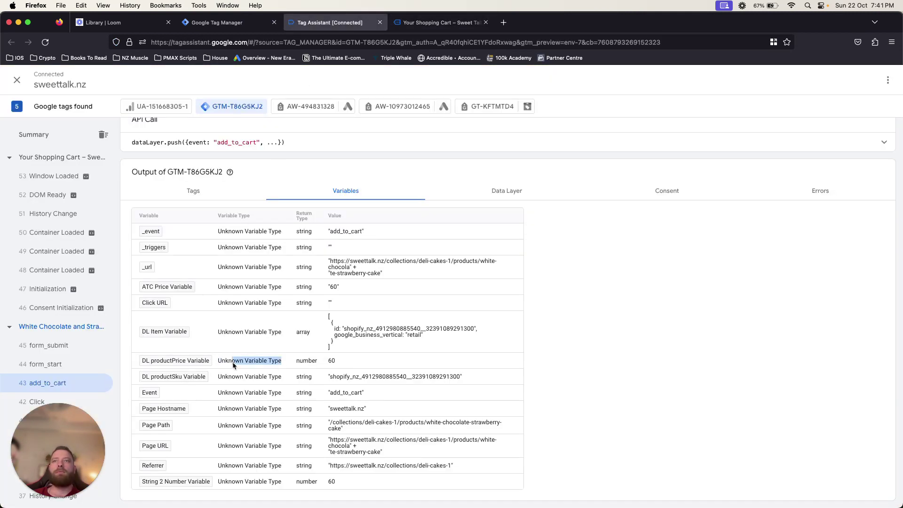
pyautogui.click(235, 363)
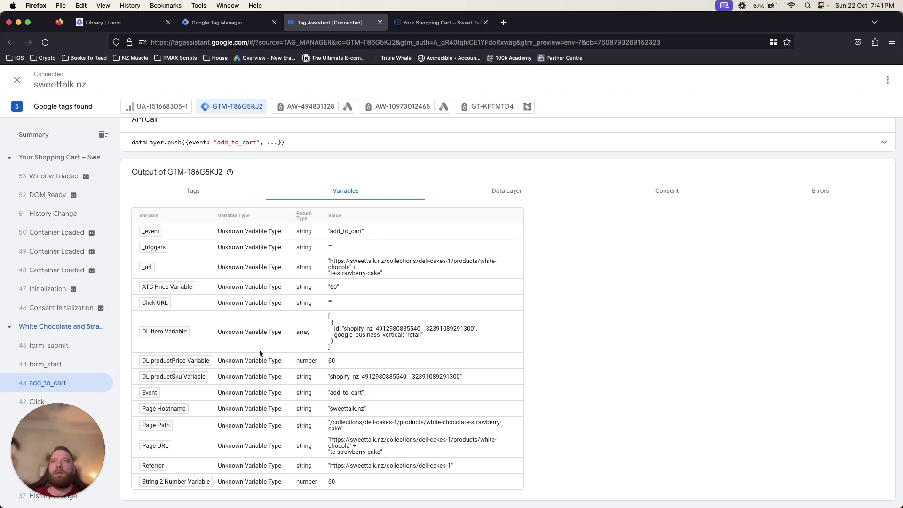
# Return to Google Tag Manager, close the remarketing tag and create a new tag of type Google Ads Conversion Tracking.
pyautogui.hotkey('ctrl', 'Tab')
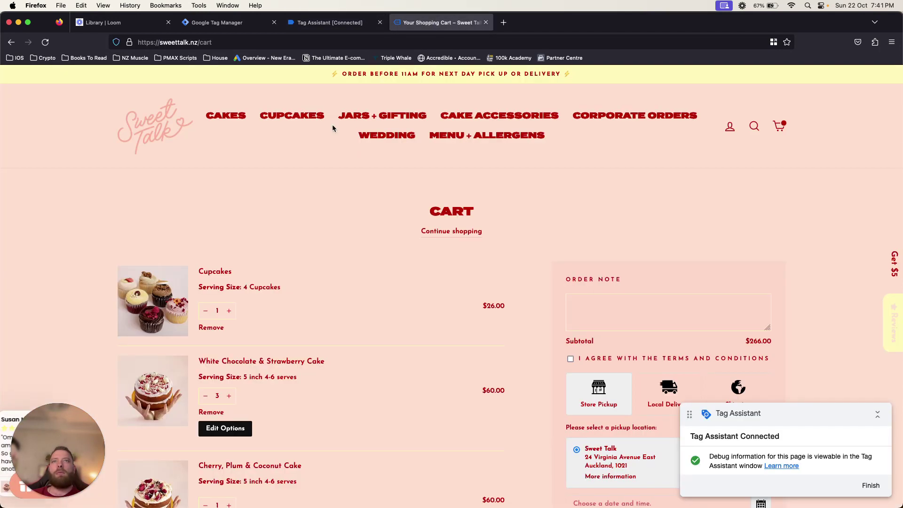
pyautogui.click(217, 29)
pyautogui.click(131, 234)
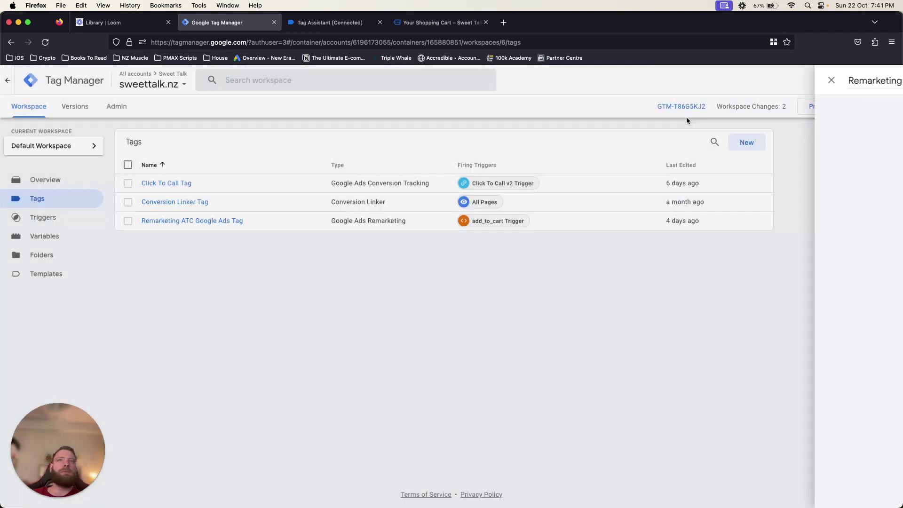
pyautogui.click(740, 147)
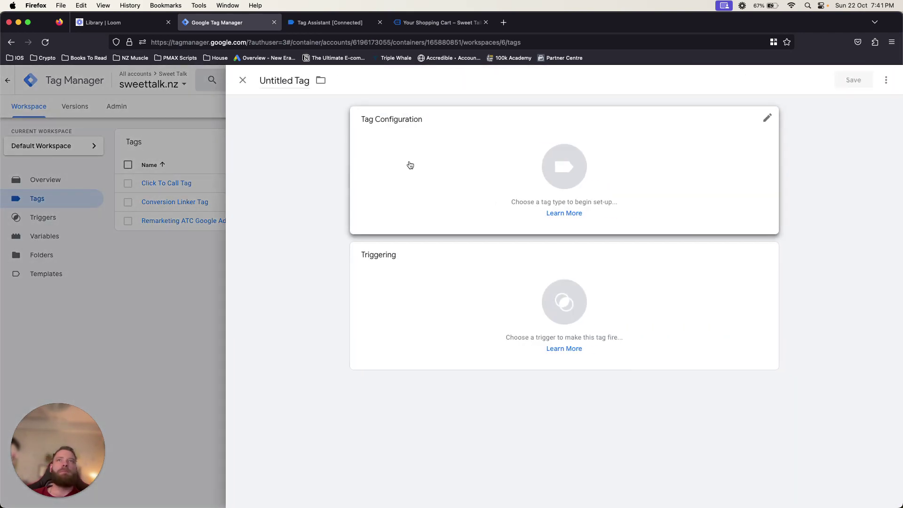
pyautogui.click(438, 162)
pyautogui.click(680, 191)
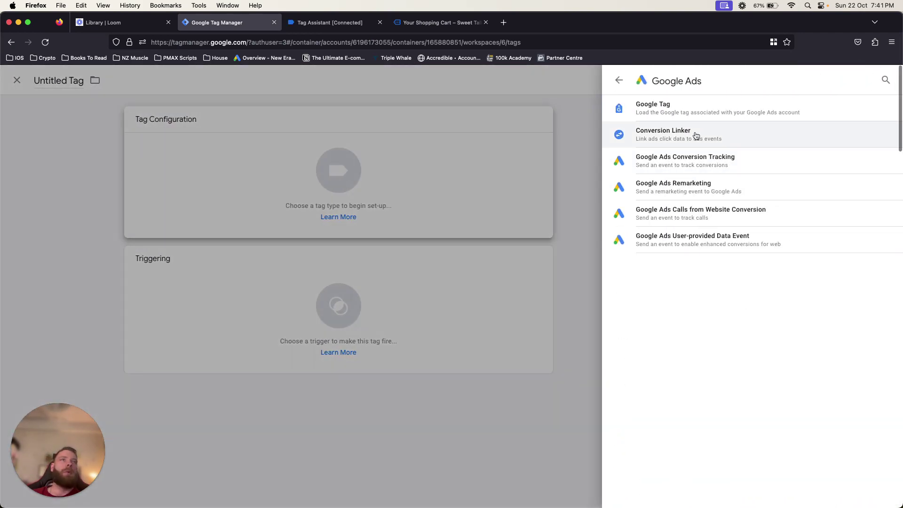
pyautogui.click(689, 165)
# Fill in a placeholder Conversion ID and the Conversion Label 234qweferfq345234 for the new tag.
pyautogui.click(434, 232)
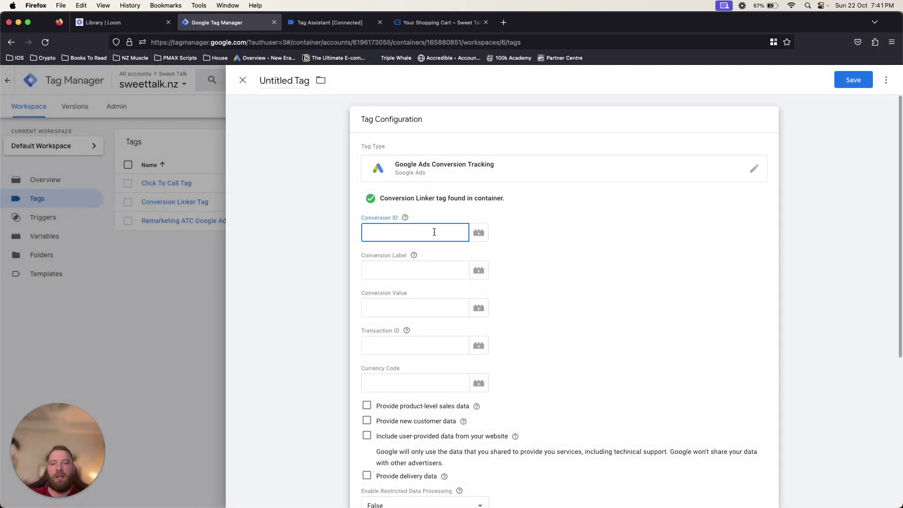
pyautogui.write('495056')
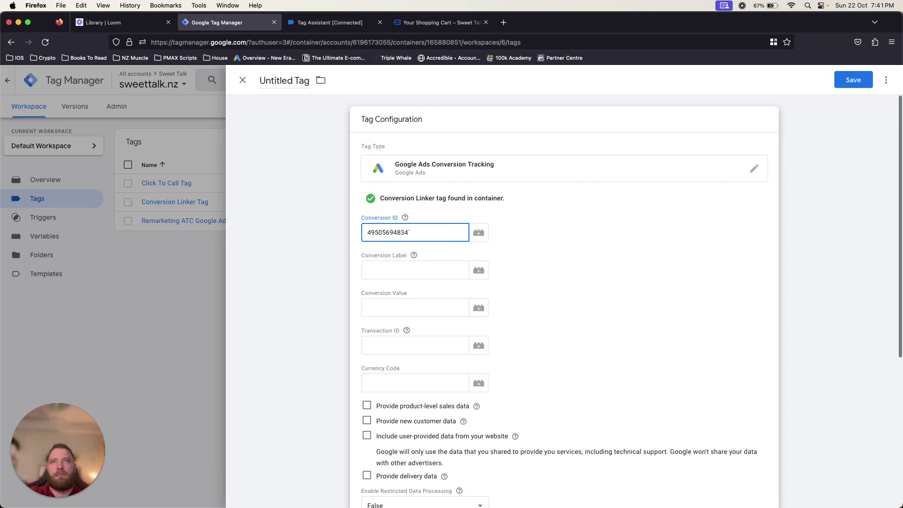
pyautogui.write('94834`')
pyautogui.press('BackSpace')
pyautogui.press('Tab')
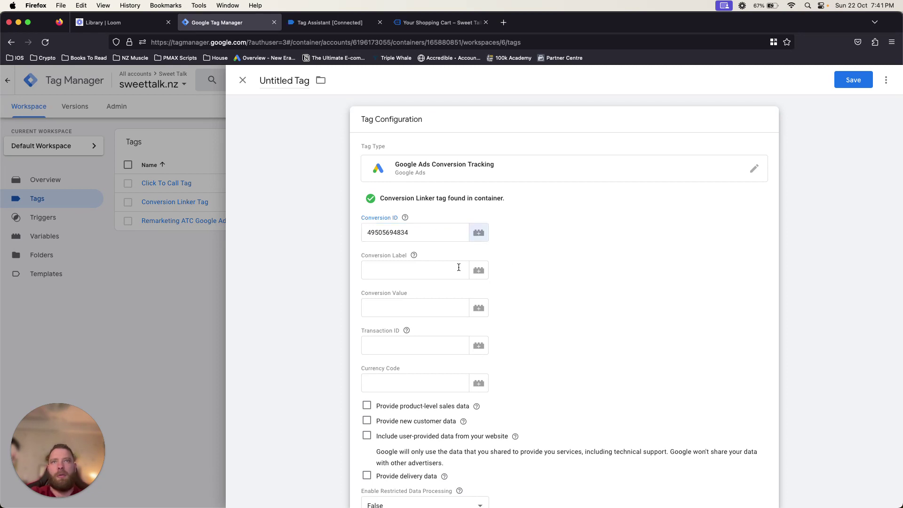
pyautogui.click(447, 267)
pyautogui.write('234qweferfq345234')
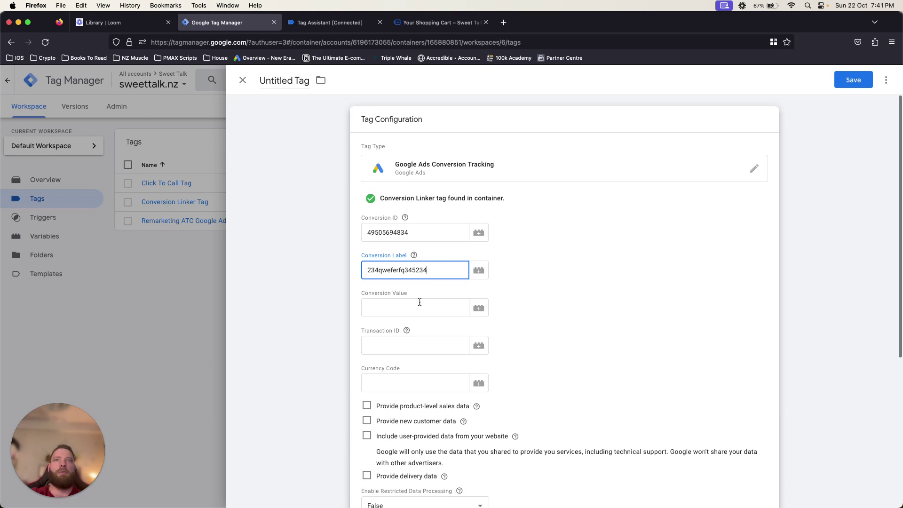
# Set the tag's Conversion Value to the String 2 Number Variable.
pyautogui.click(420, 306)
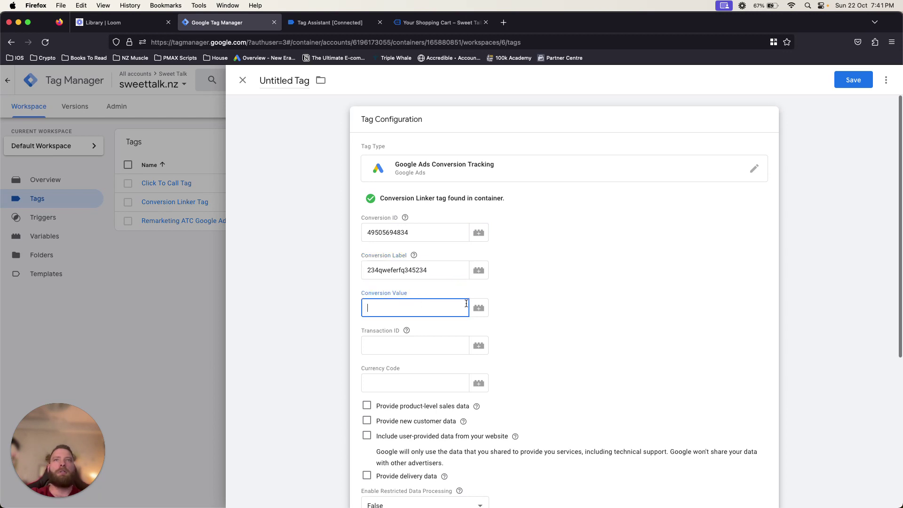
pyautogui.click(480, 307)
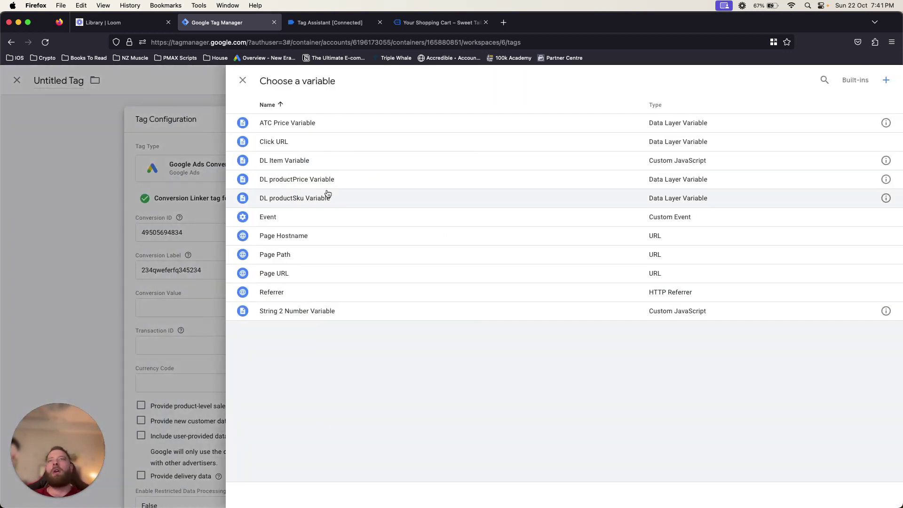
pyautogui.click(309, 312)
pyautogui.moveTo(449, 310); pyautogui.dragTo(381, 309)
pyautogui.click(309, 283)
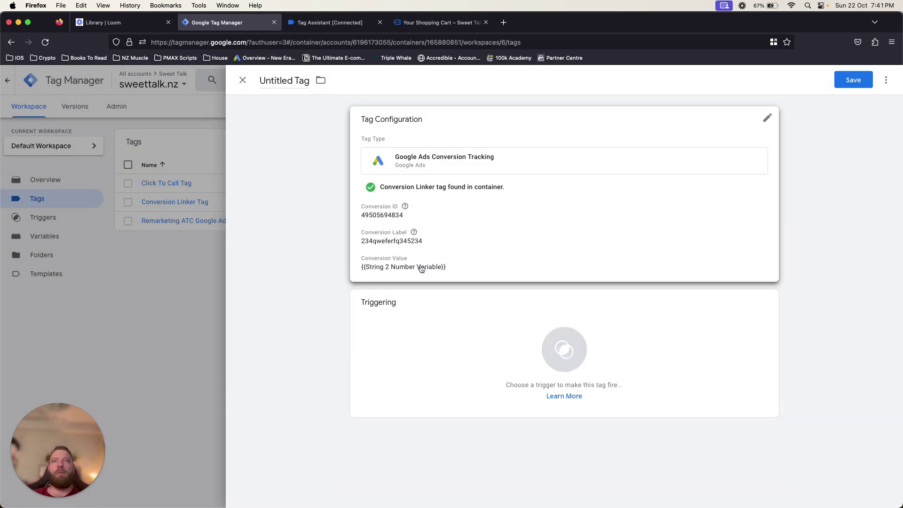
# Open the trigger selection for the conversion tag and start creating a new trigger.
pyautogui.click(419, 268)
pyautogui.scroll(-5, 267, 318)
pyautogui.scroll(-3, 359, 401)
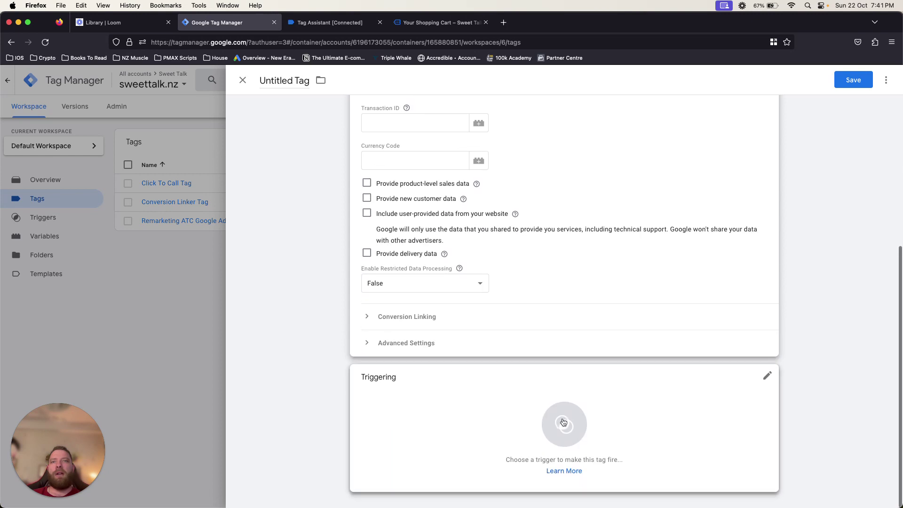
pyautogui.click(565, 421)
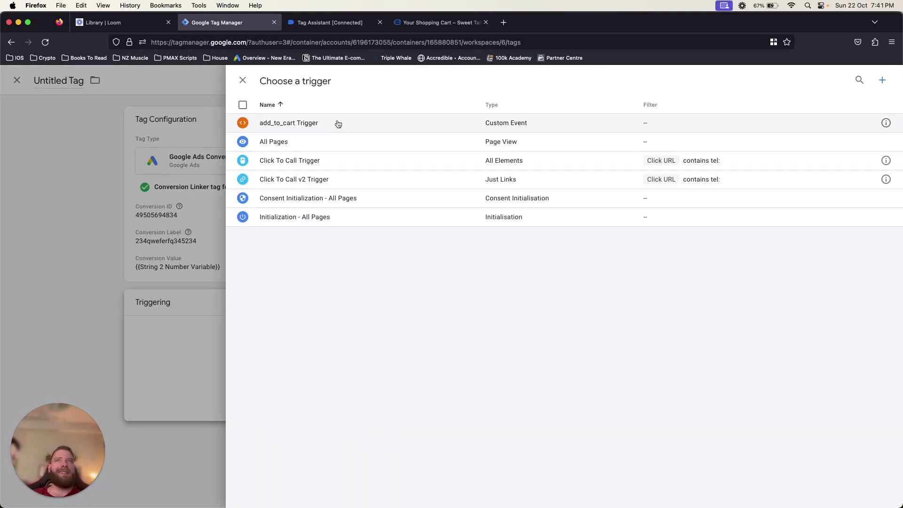
pyautogui.click(884, 83)
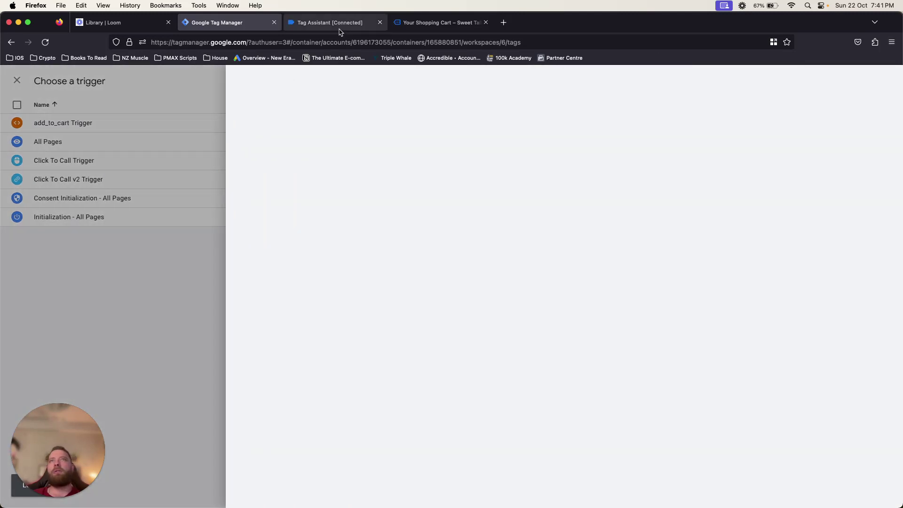
# Switch to Tag Assistant, expand the add_to_cart API call and copy its event name.
pyautogui.click(339, 23)
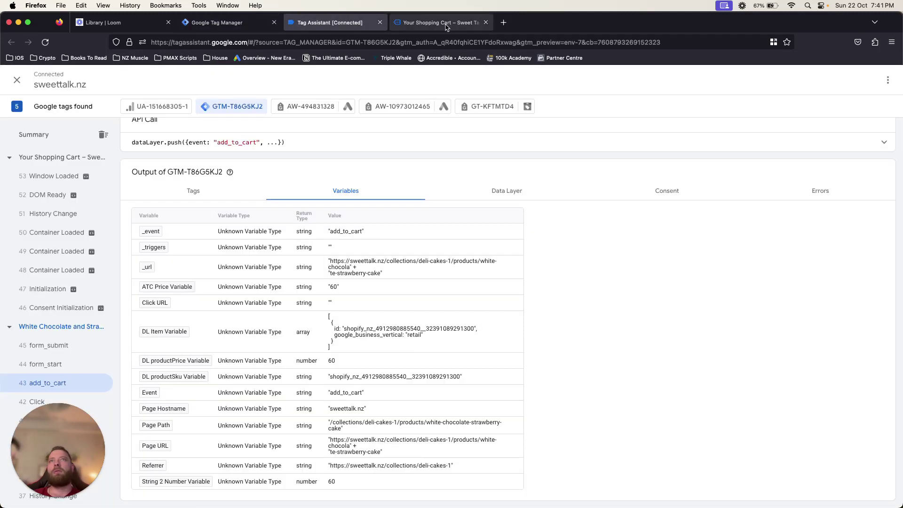
pyautogui.moveTo(155, 145); pyautogui.dragTo(221, 142)
pyautogui.click(266, 144)
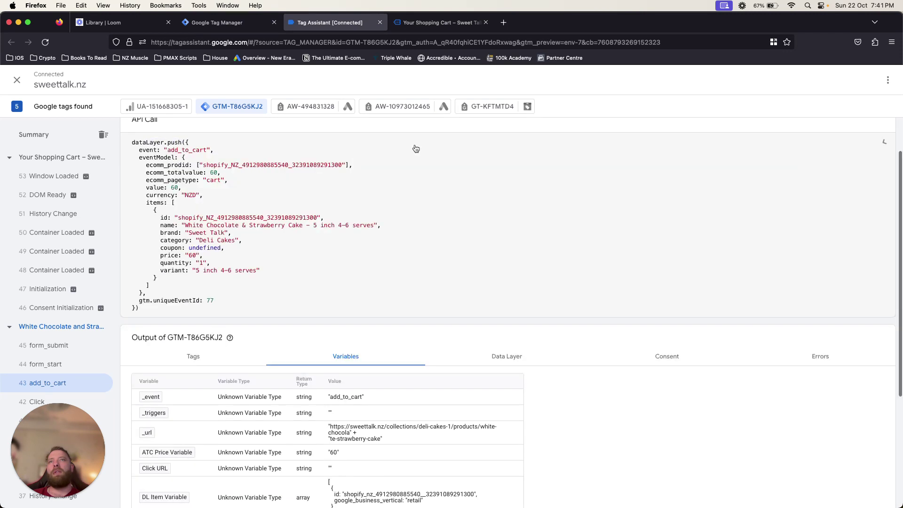
pyautogui.moveTo(138, 151); pyautogui.dragTo(208, 149)
pyautogui.press('super+c')
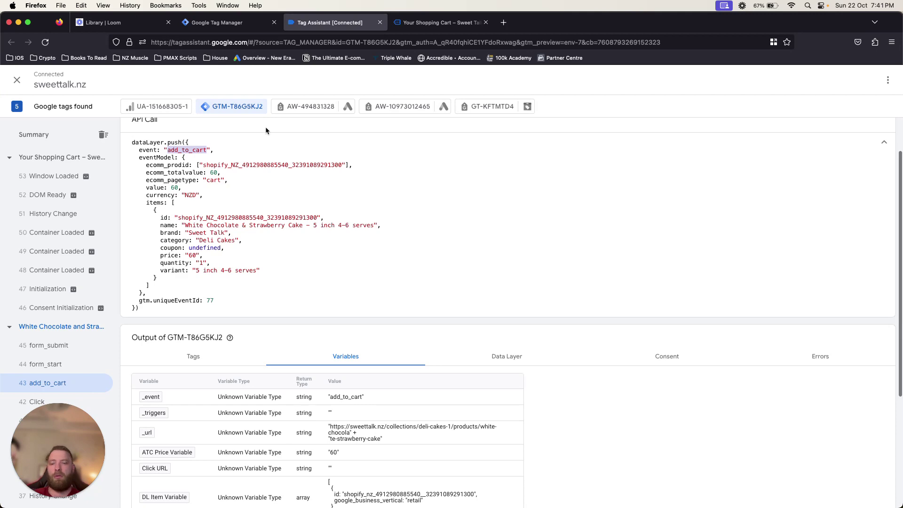
# Back in Google Tag Manager, configure the new trigger as a Custom Event with the event name add_to_cart.
pyautogui.click(440, 22)
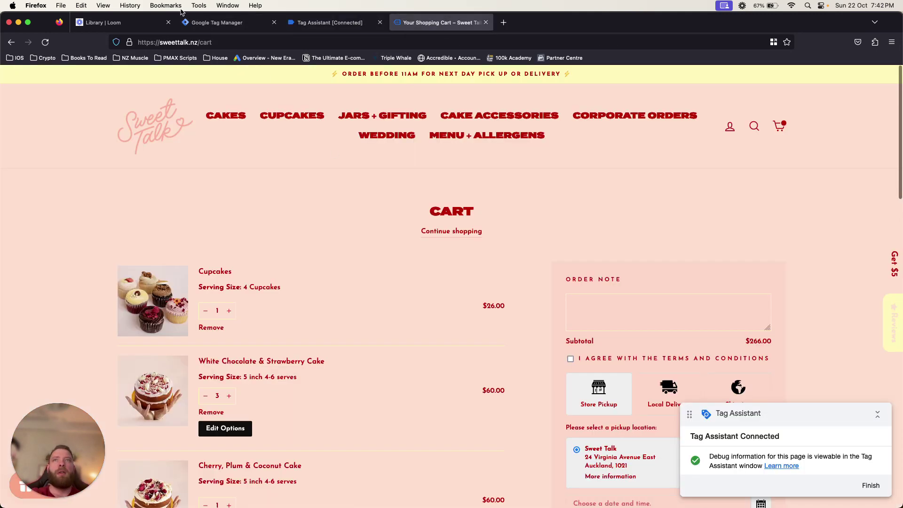
pyautogui.click(221, 22)
pyautogui.click(520, 202)
pyautogui.scroll(-2, 696, 329)
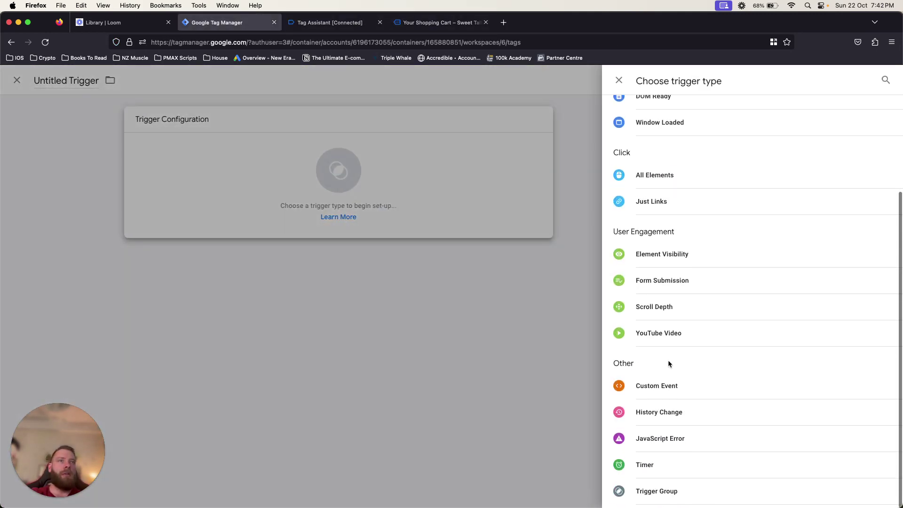
pyautogui.click(674, 387)
pyautogui.click(430, 215)
pyautogui.press('super+v')
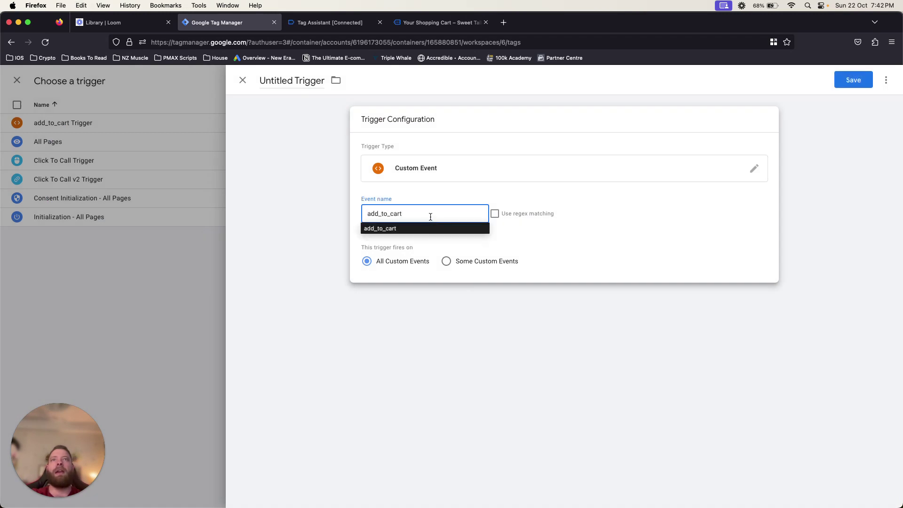
pyautogui.click(483, 187)
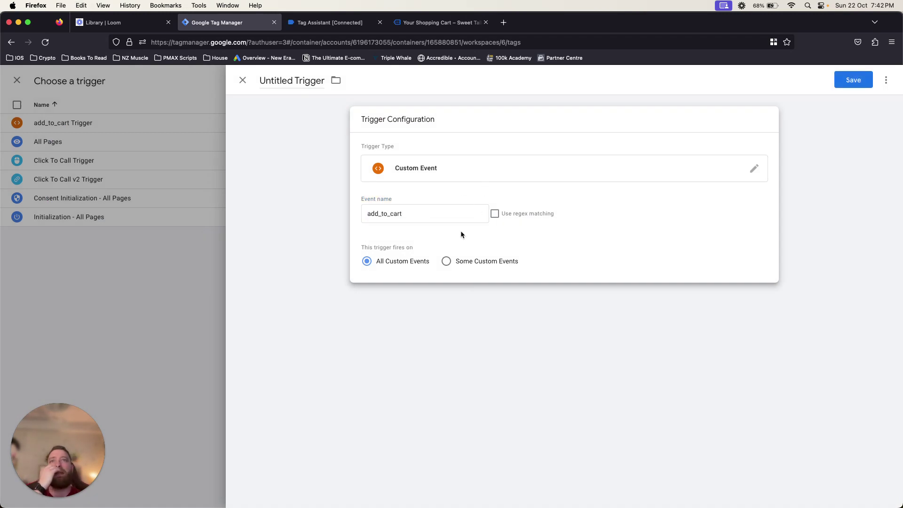
# Review the event name in Tag Assistant's add_to_cart data layer push, then return to the trigger in Google Tag Manager.
pyautogui.click(411, 27)
pyautogui.click(330, 23)
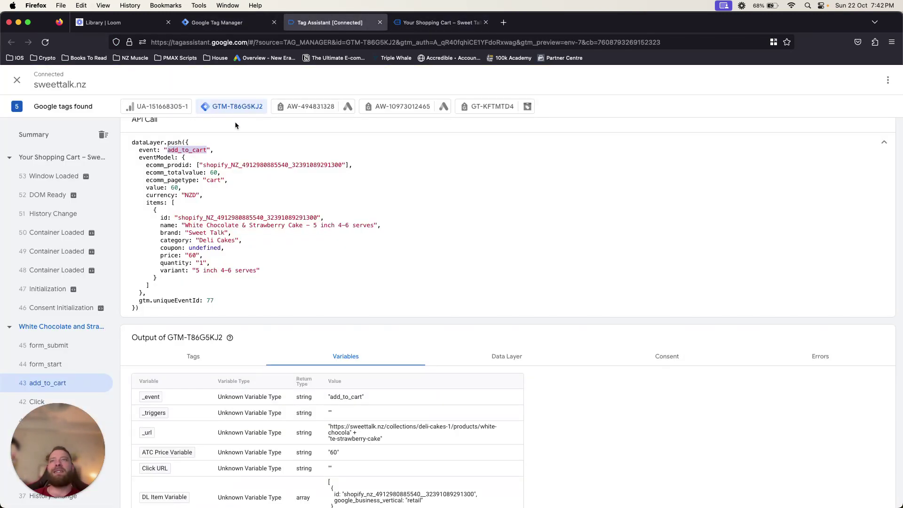
pyautogui.doubleClick(145, 151)
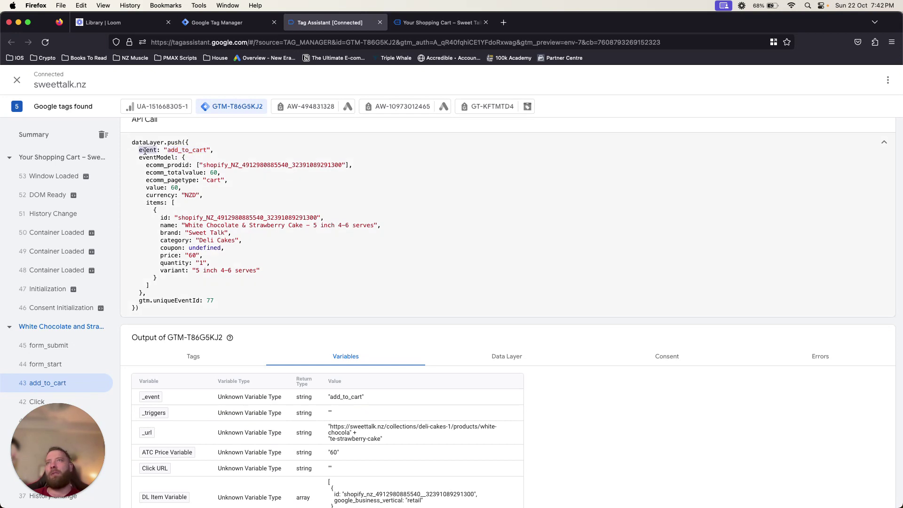
pyautogui.doubleClick(189, 151)
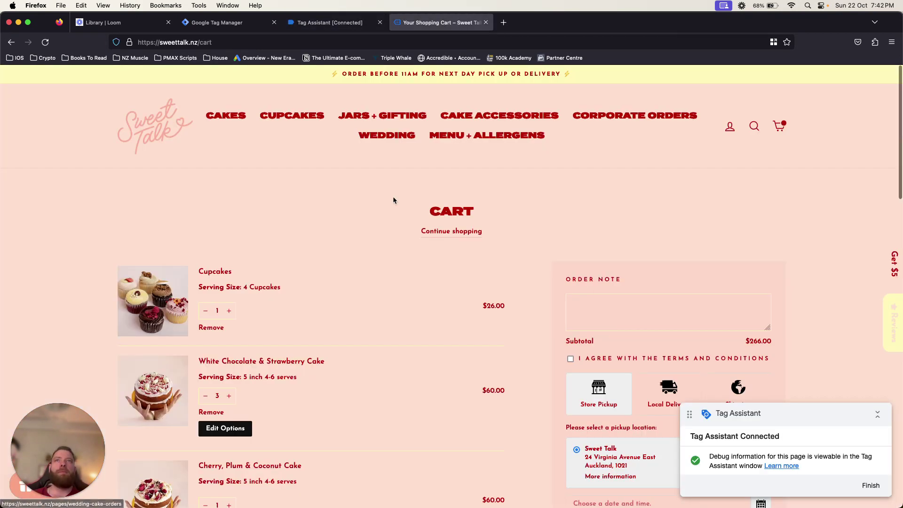
pyautogui.click(437, 23)
pyautogui.click(236, 24)
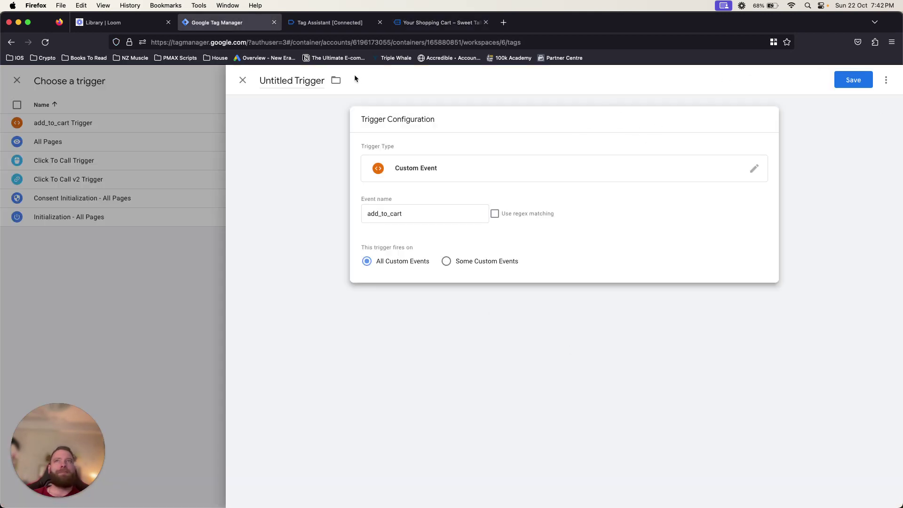
# Discard the untitled trigger and the untitled conversion tag, returning to the tags list.
pyautogui.click(243, 80)
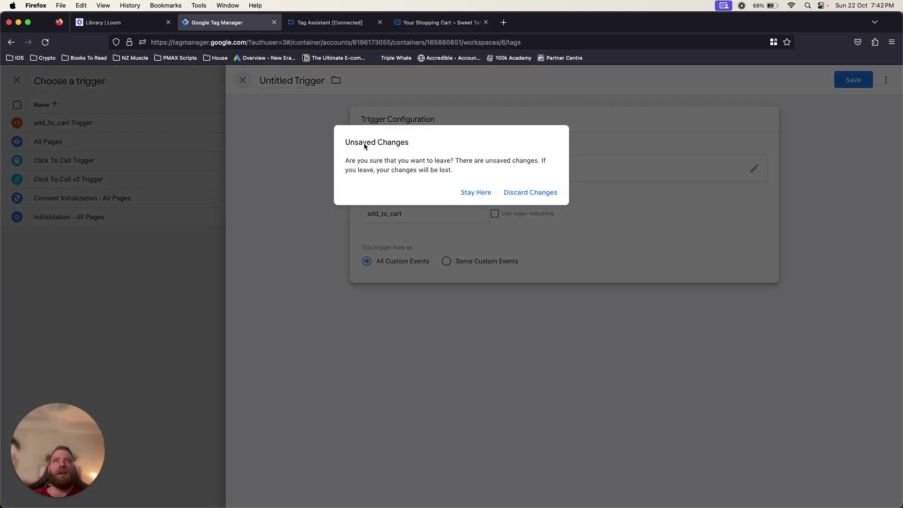
pyautogui.click(537, 192)
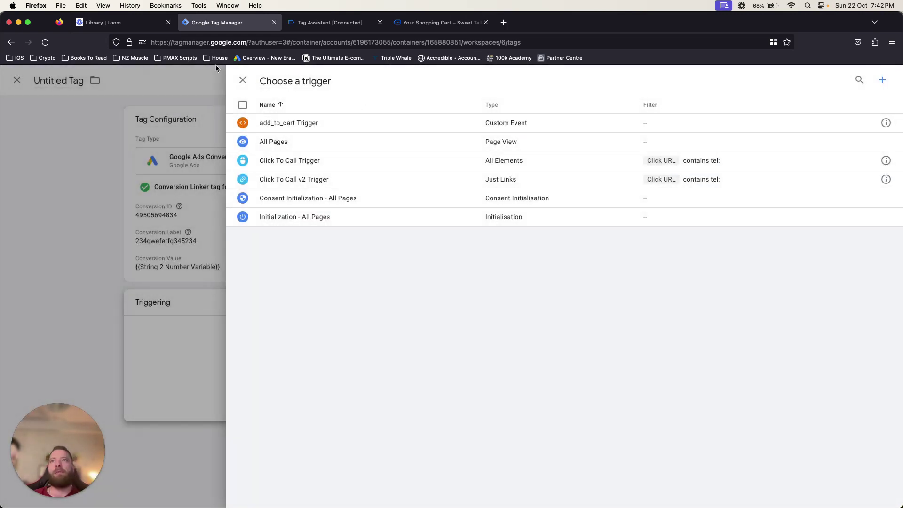
pyautogui.click(242, 80)
pyautogui.click(243, 81)
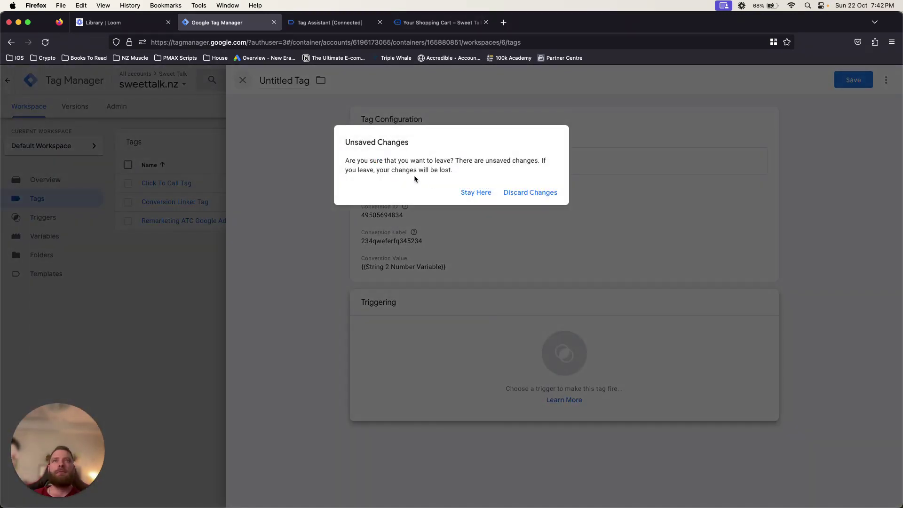
pyautogui.click(530, 192)
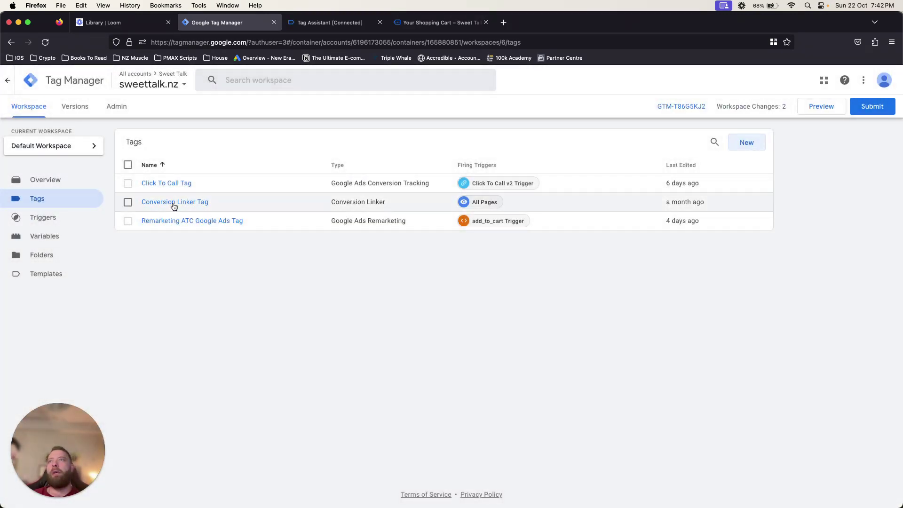